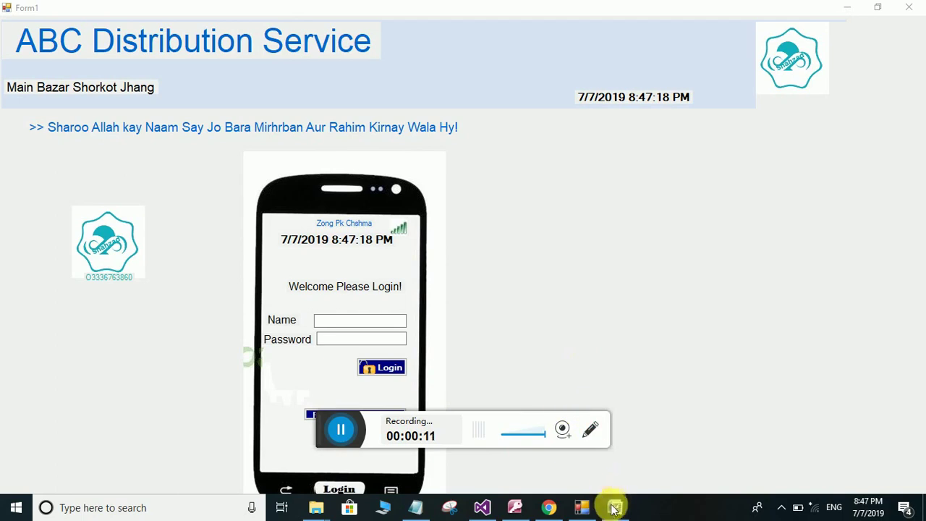
# Show the Word product list, highlighting Cold Drinks, Chiken, Electrical, Electronics, Pumps, Oil and ETC, then minimize Word
pyautogui.moveTo(613, 510)
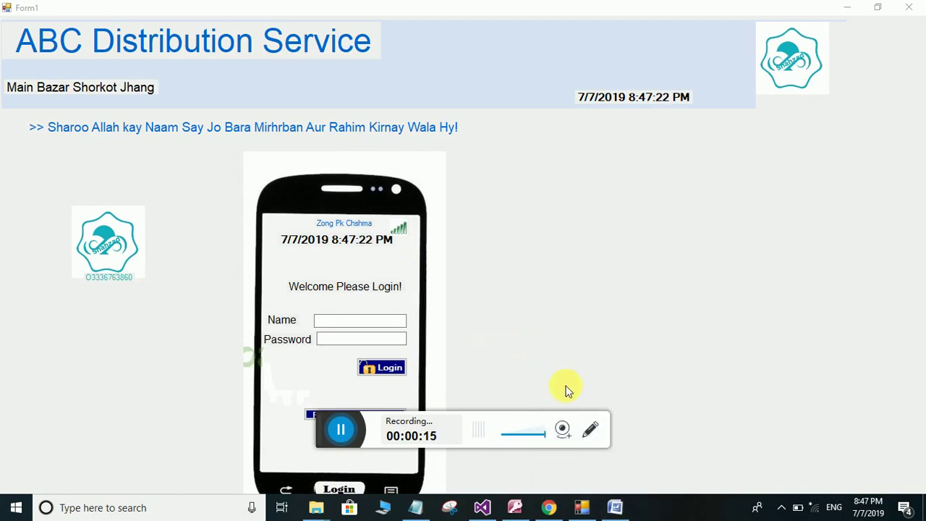
pyautogui.click(612, 507)
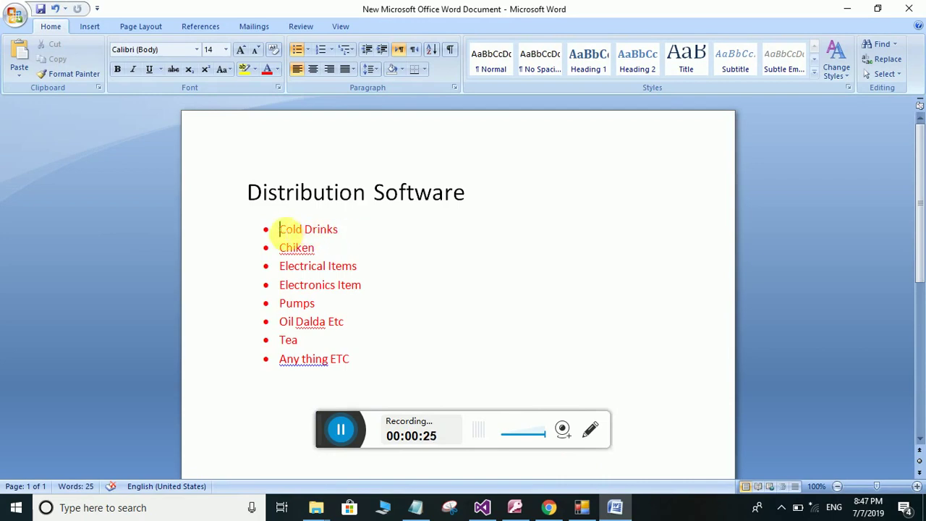
pyautogui.moveTo(280, 229); pyautogui.dragTo(343, 231)
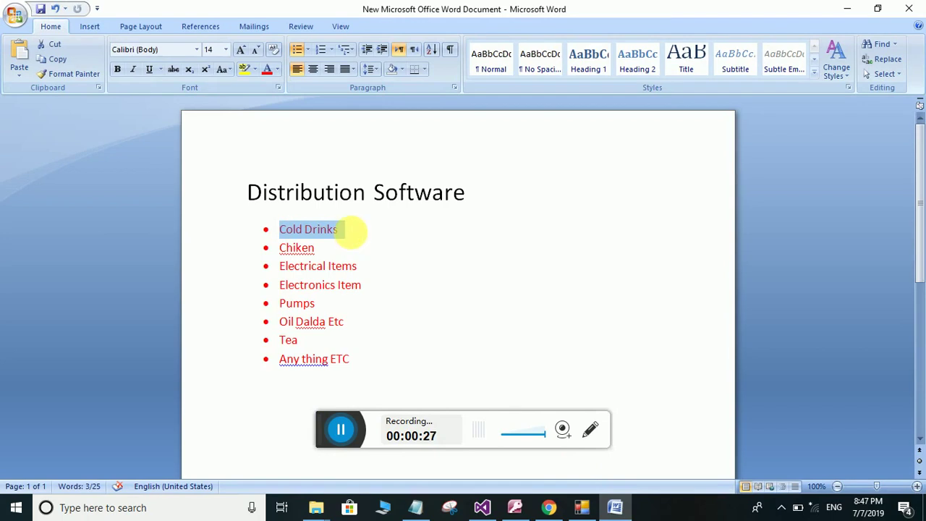
pyautogui.click(352, 232)
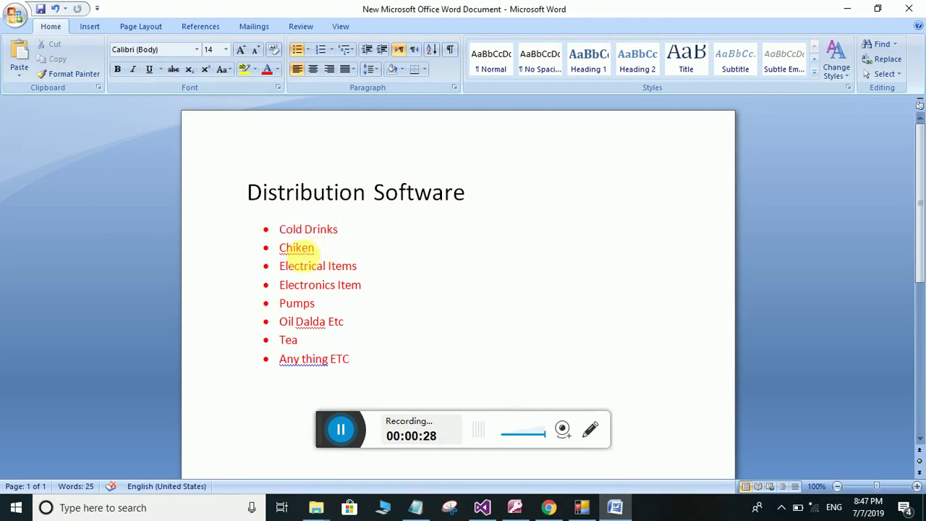
pyautogui.moveTo(281, 248); pyautogui.dragTo(343, 267)
pyautogui.moveTo(286, 285); pyautogui.dragTo(335, 284)
pyautogui.doubleClick(296, 304)
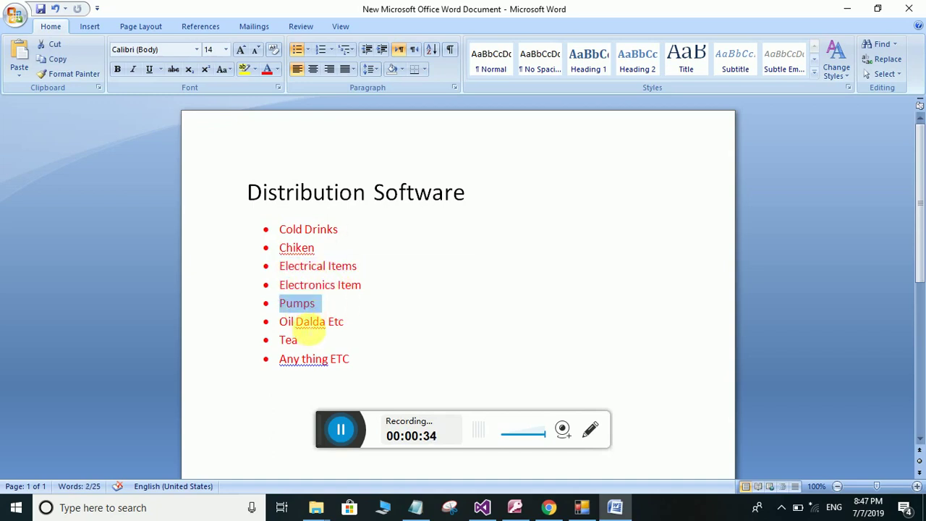
pyautogui.moveTo(296, 322); pyautogui.dragTo(295, 343)
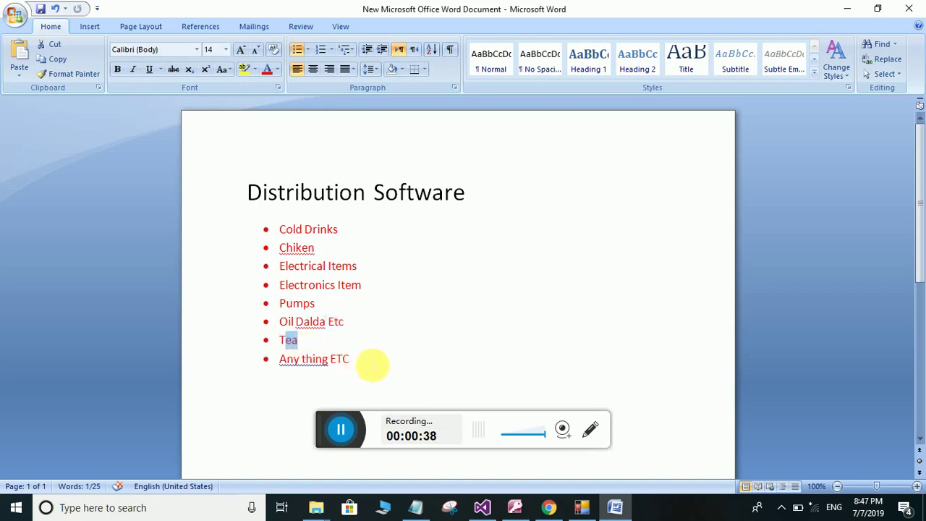
pyautogui.moveTo(372, 366); pyautogui.dragTo(302, 359)
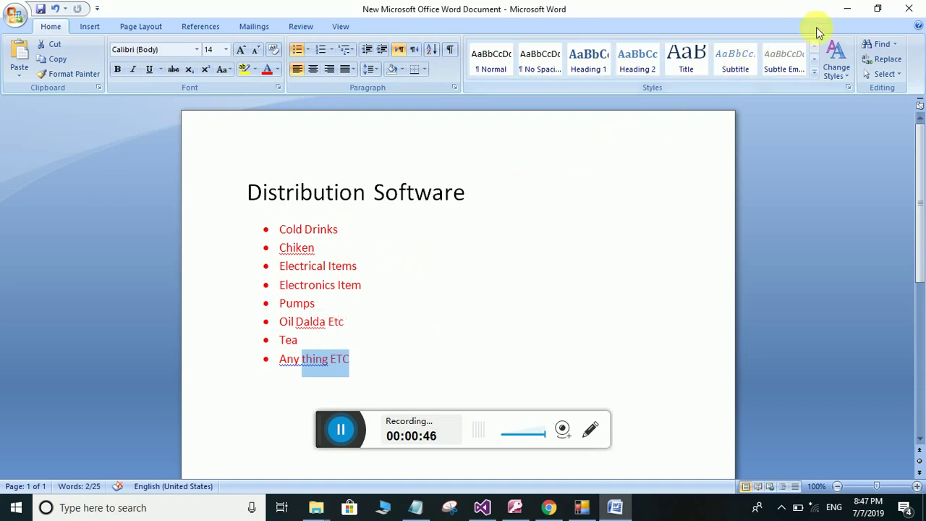
pyautogui.click(847, 9)
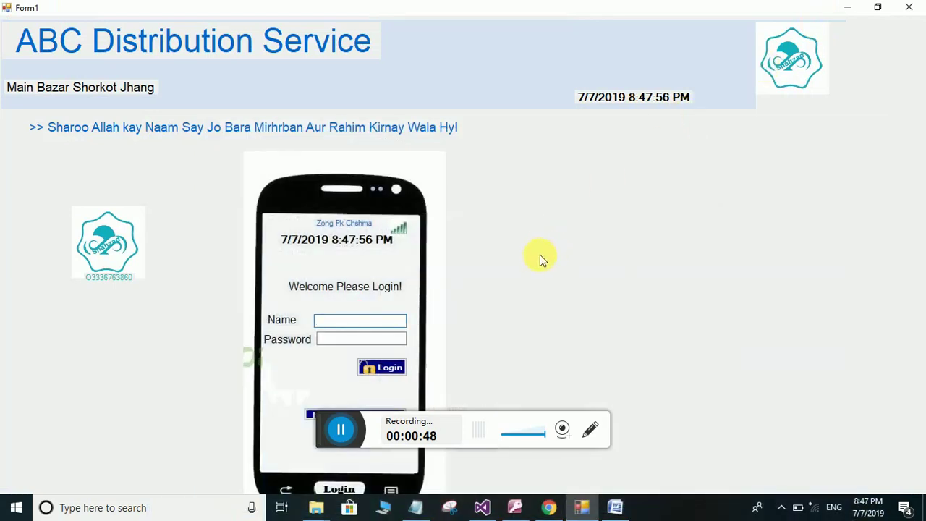
pyautogui.click(846, 9)
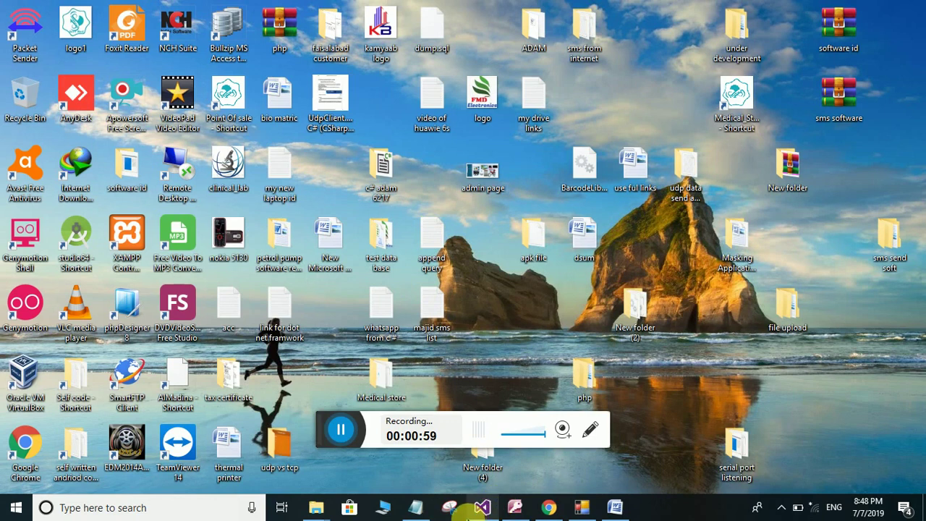
pyautogui.moveTo(469, 511)
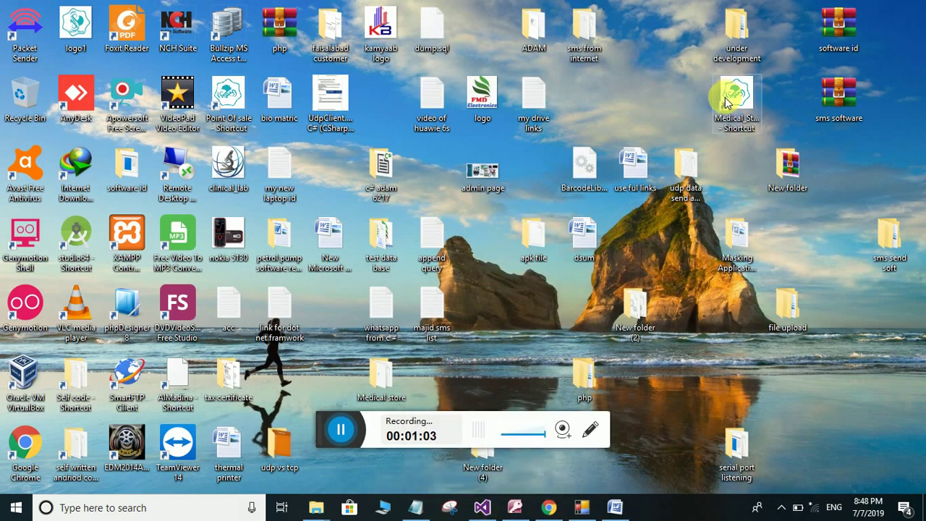
pyautogui.click(576, 509)
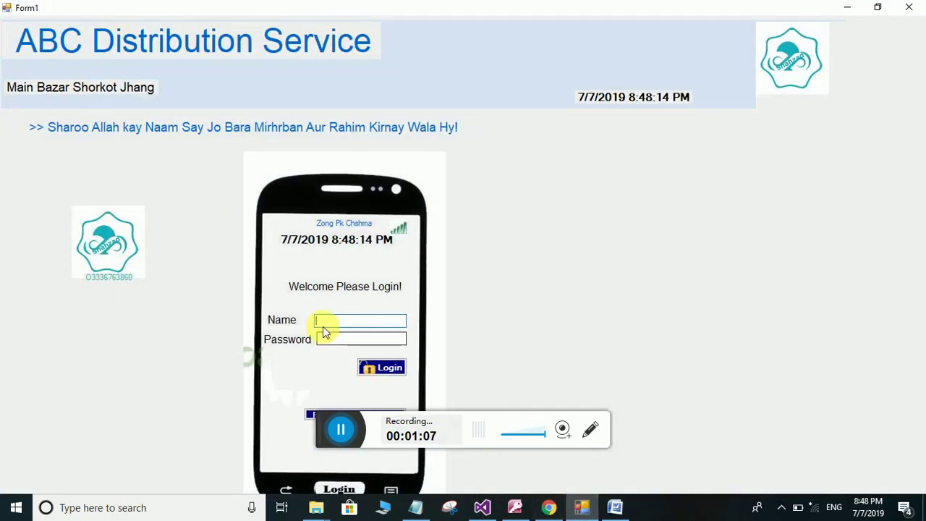
# Log in with the admin name and password and open Manage Inventory
pyautogui.write('ab')
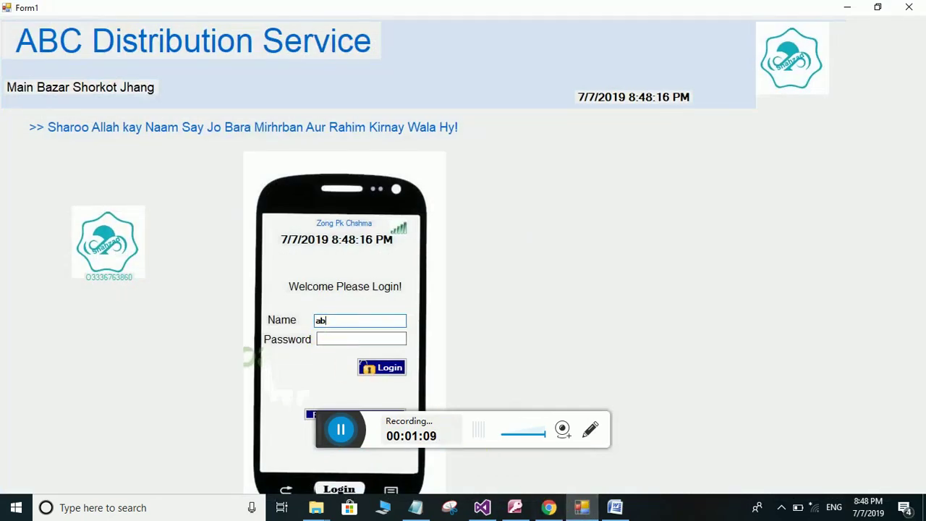
pyautogui.write('***')
pyautogui.press('Tab')
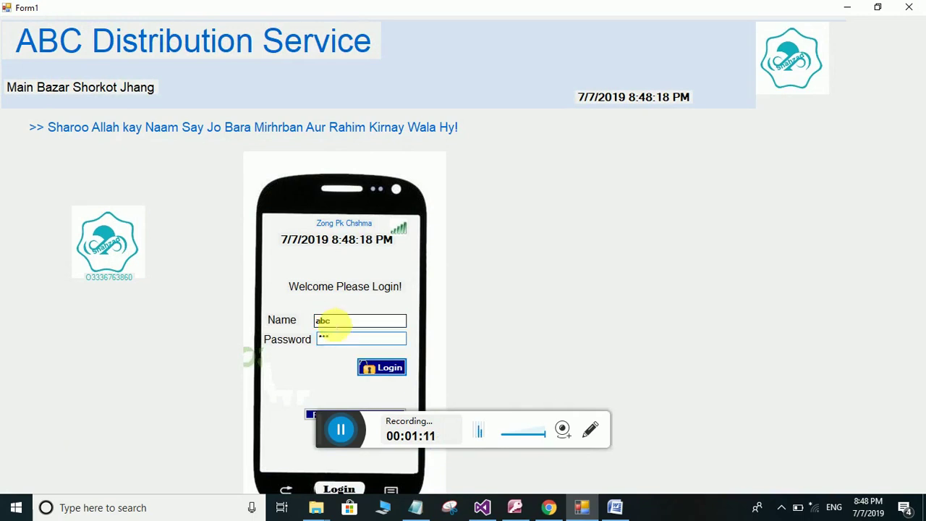
pyautogui.press('Return')
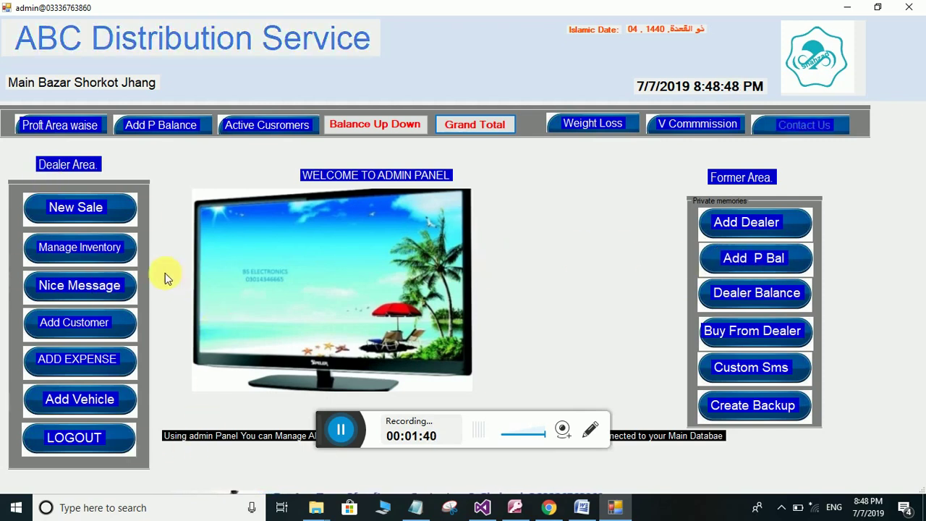
pyautogui.click(68, 246)
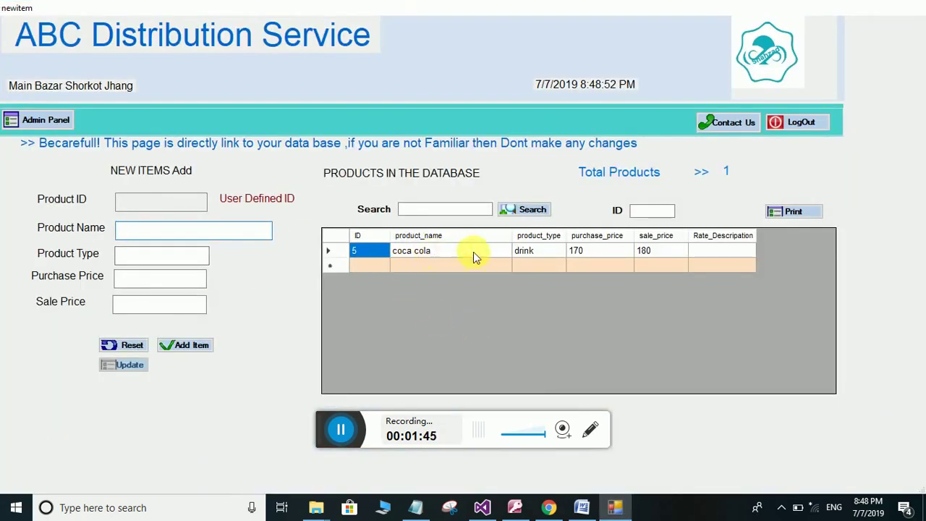
# Add product chiken, type chiken, purchase price 120, sale price 150, and confirm the save
pyautogui.click(371, 254)
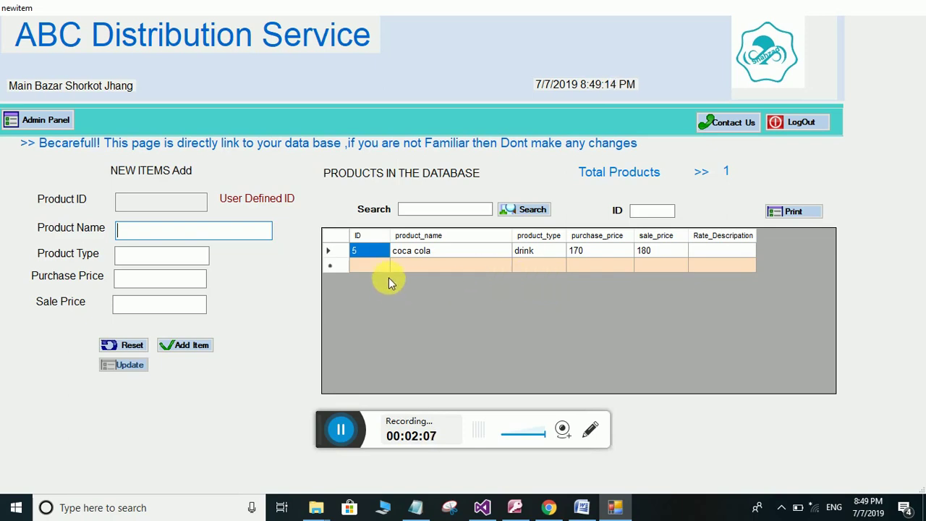
pyautogui.click(160, 230)
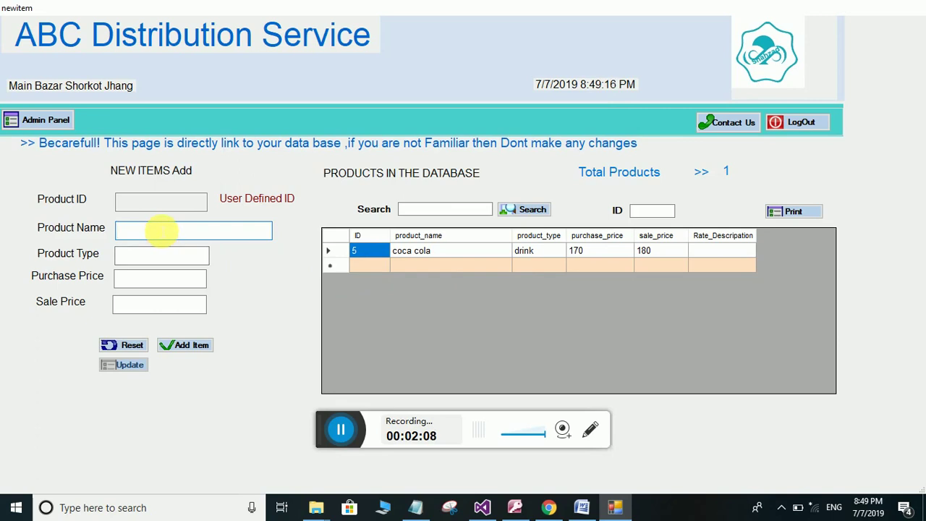
pyautogui.write('chiken')
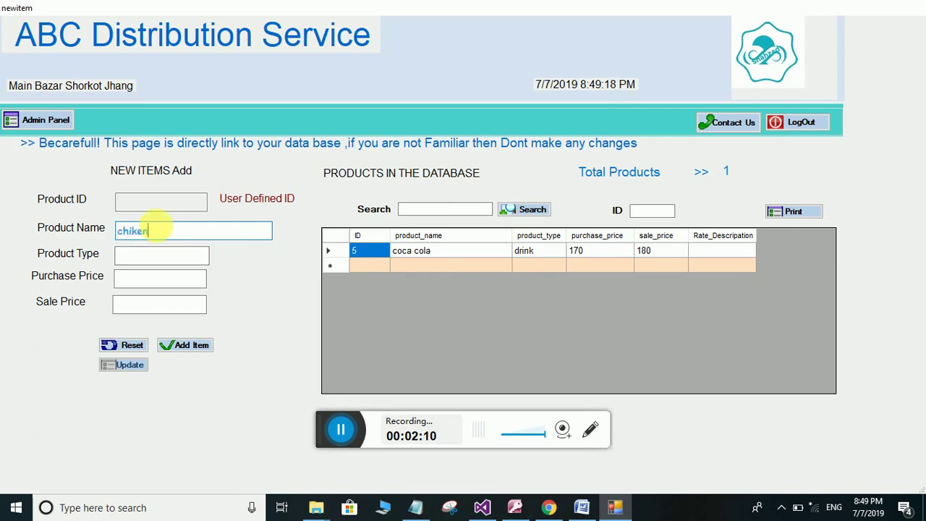
pyautogui.click(149, 263)
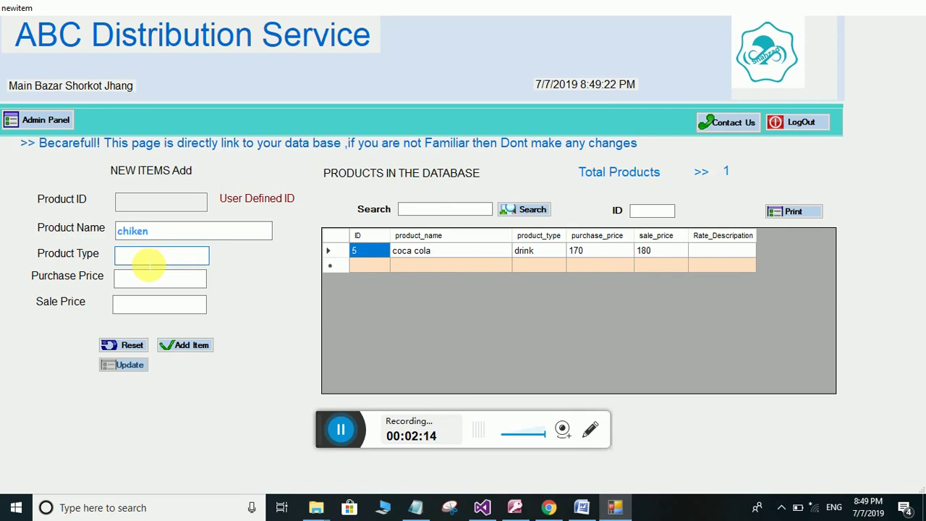
pyautogui.write('chiken')
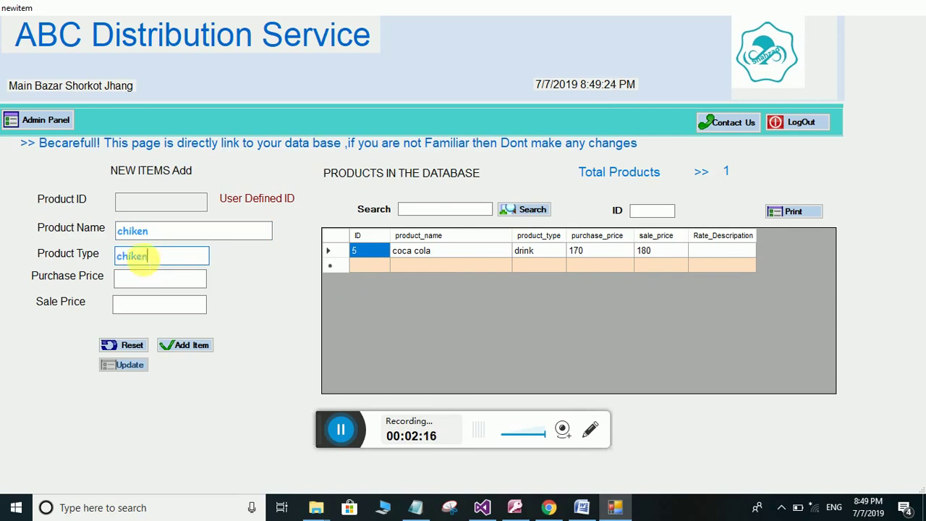
pyautogui.click(145, 282)
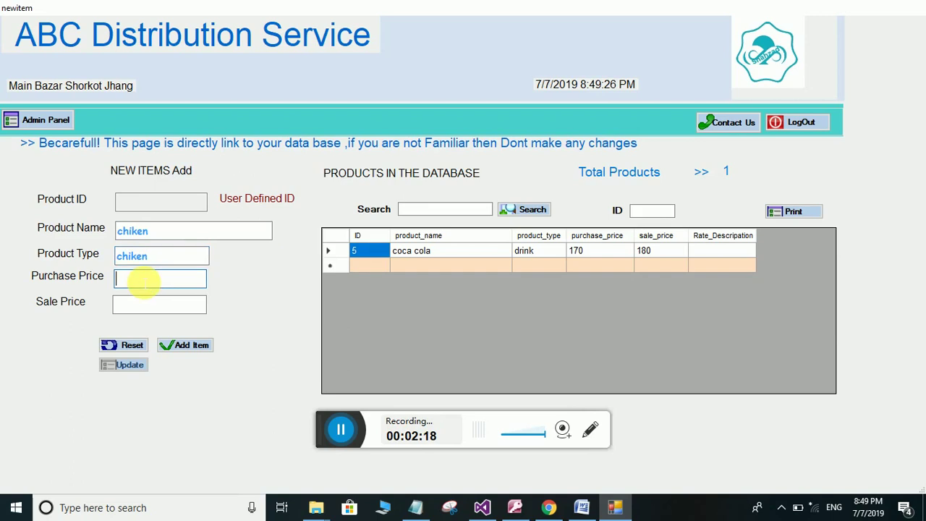
pyautogui.write('120')
pyautogui.click(140, 310)
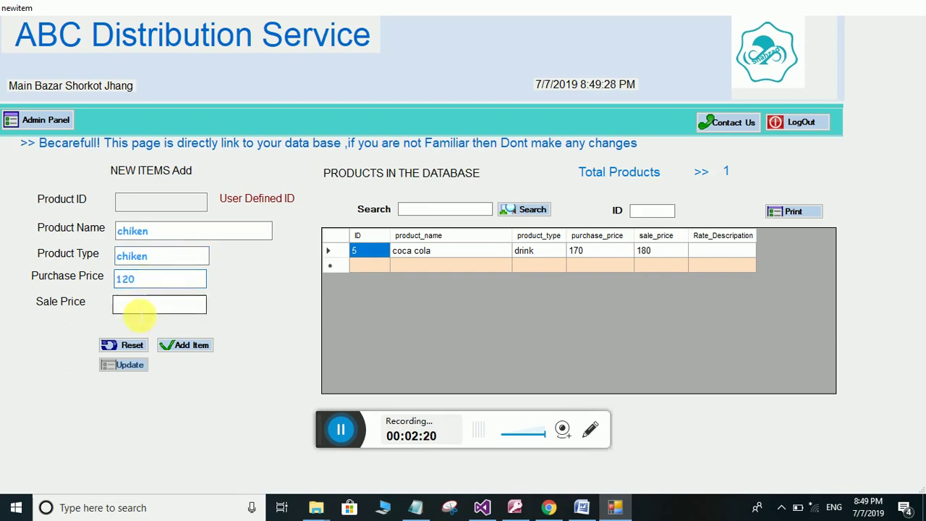
pyautogui.write('150')
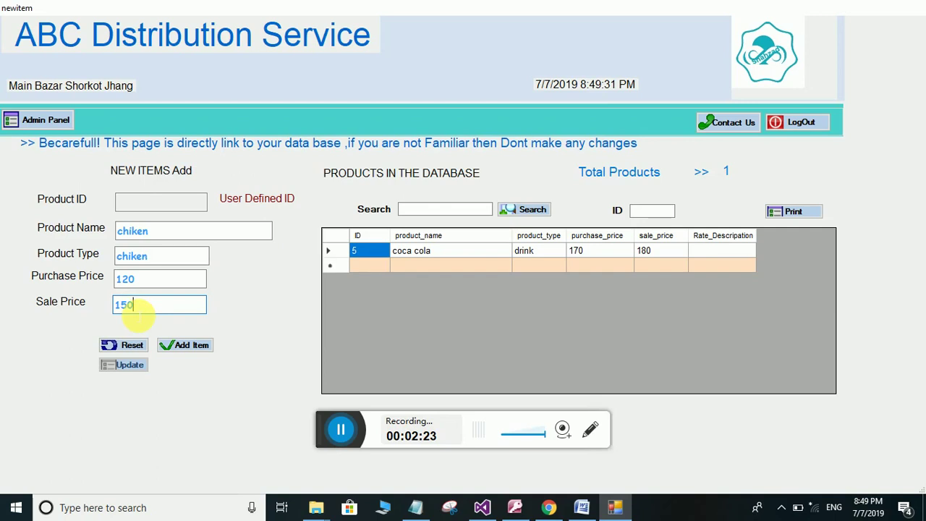
pyautogui.click(184, 345)
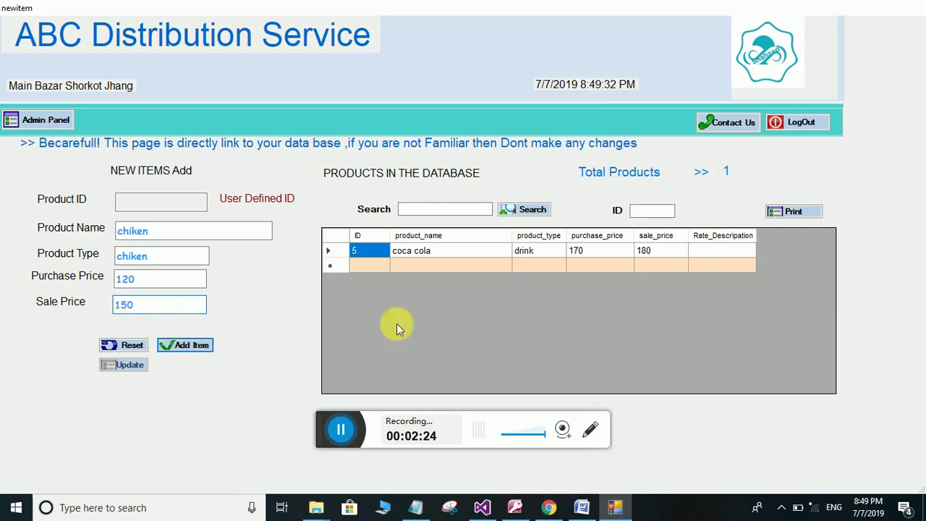
pyautogui.click(471, 295)
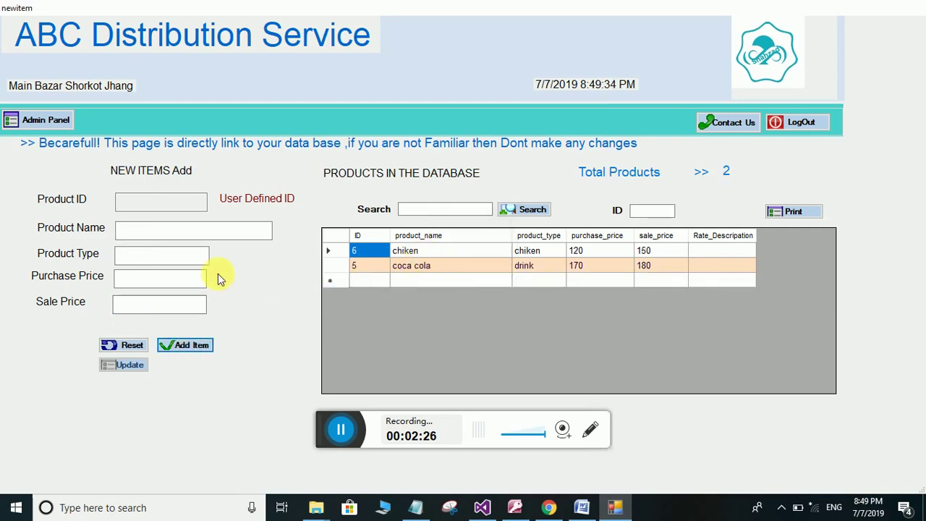
pyautogui.click(145, 231)
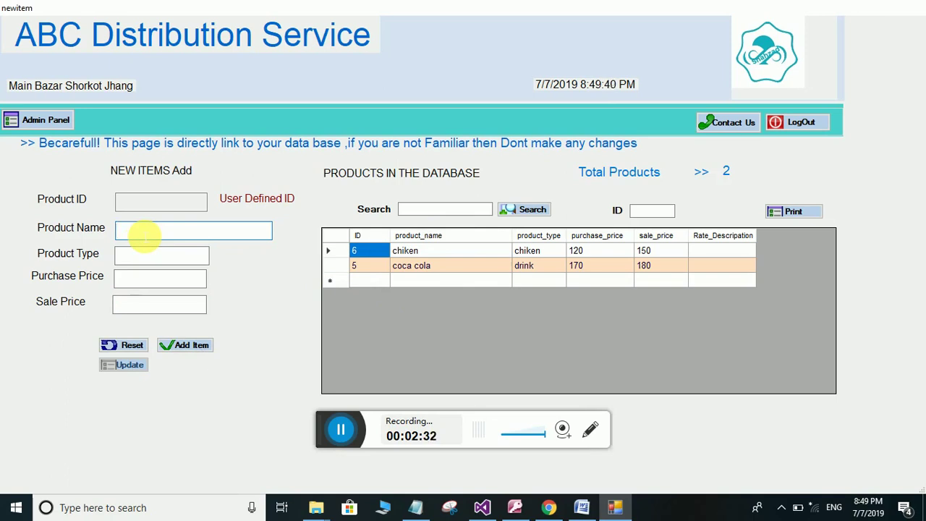
# Save energy saver as an electrical product with purchase 200 and sale 220
pyautogui.write('energy saver')
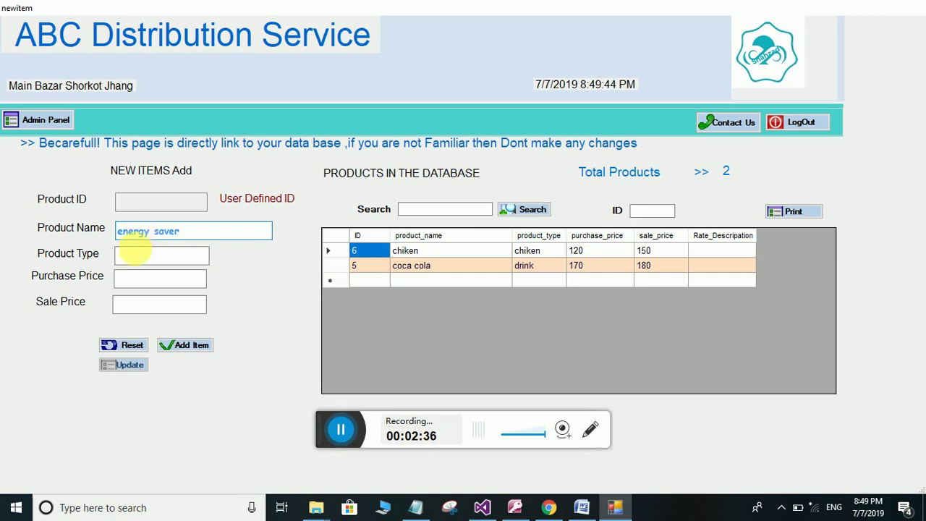
pyautogui.click(139, 253)
pyautogui.write('e')
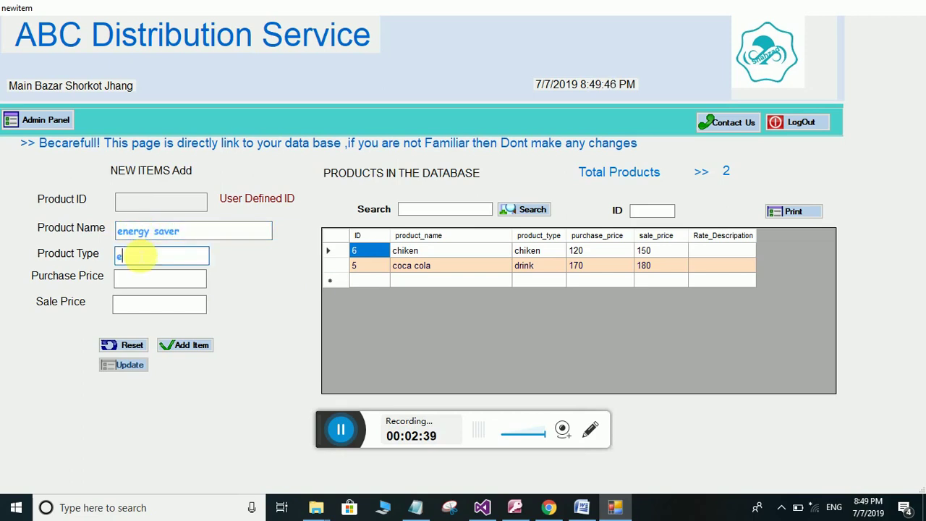
pyautogui.write('lectrical')
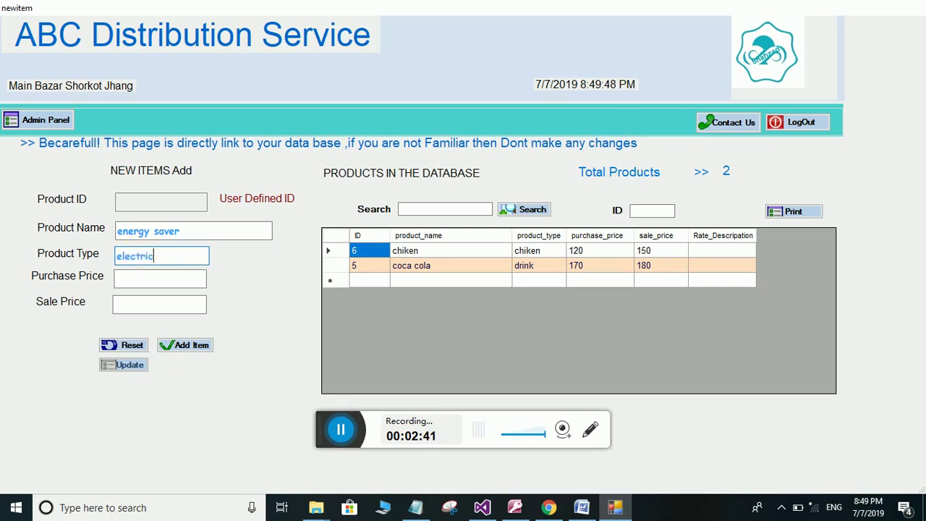
pyautogui.click(142, 281)
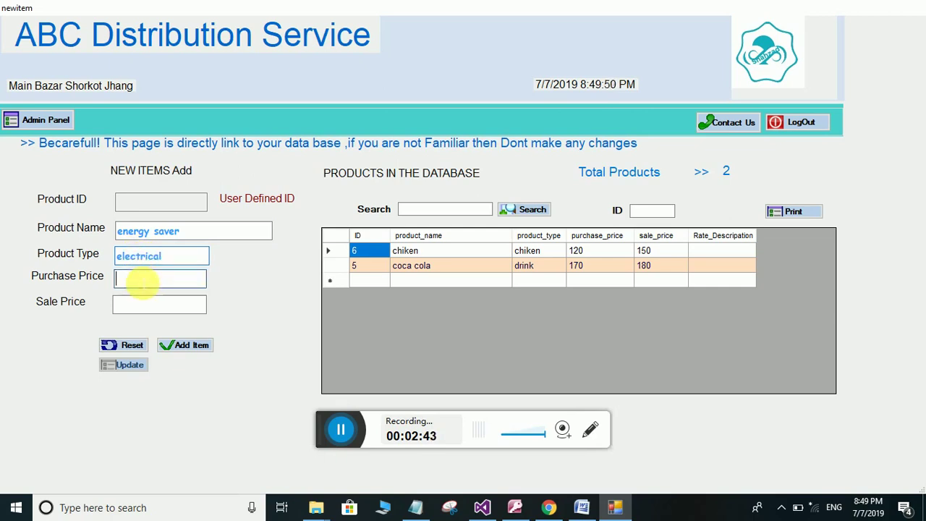
pyautogui.write('200')
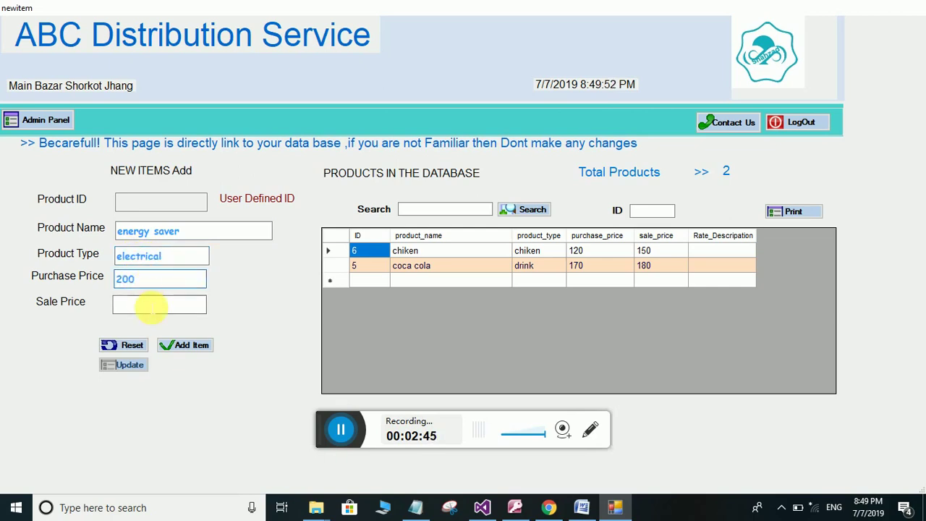
pyautogui.click(152, 306)
pyautogui.write('220')
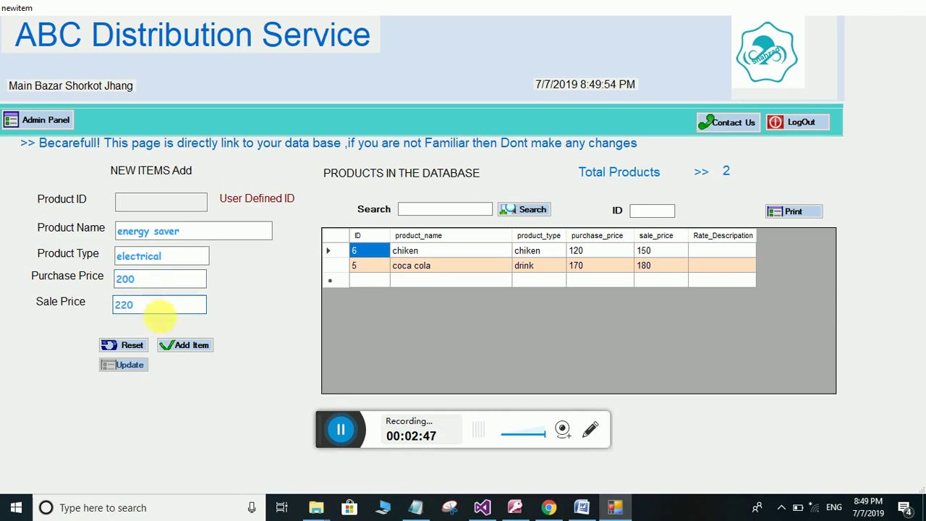
pyautogui.click(199, 346)
pyautogui.click(471, 295)
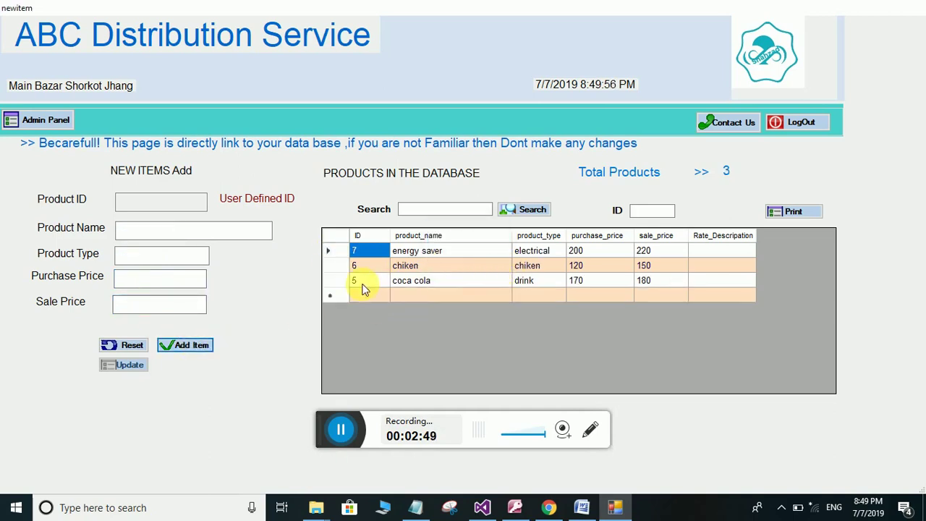
# Enter bred with type bred, purchase 120 and sale 150, and submit it
pyautogui.click(185, 231)
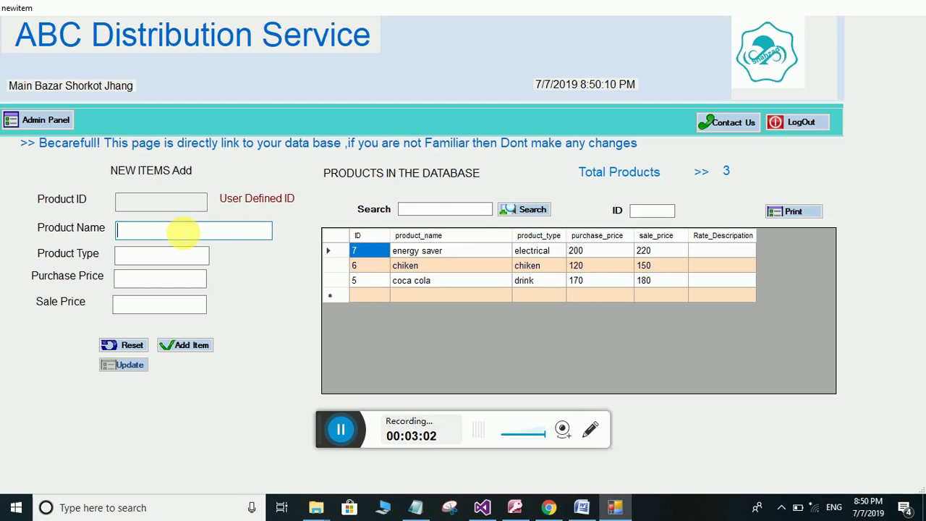
pyautogui.write('bred')
pyautogui.click(144, 255)
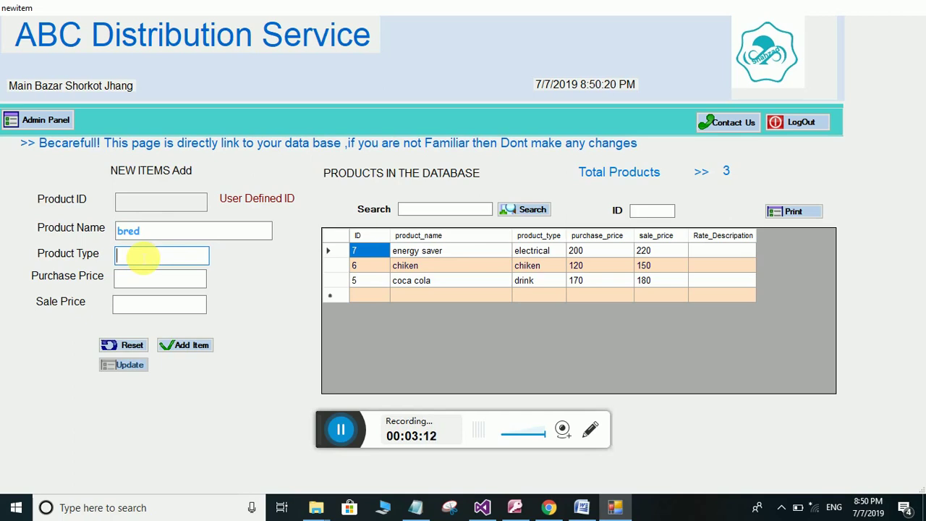
pyautogui.write('bred')
pyautogui.click(127, 282)
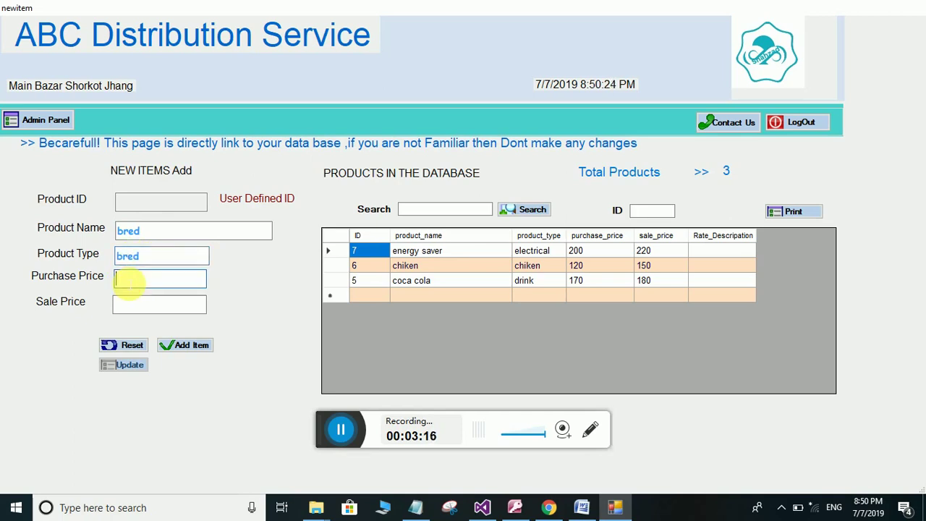
pyautogui.write('120')
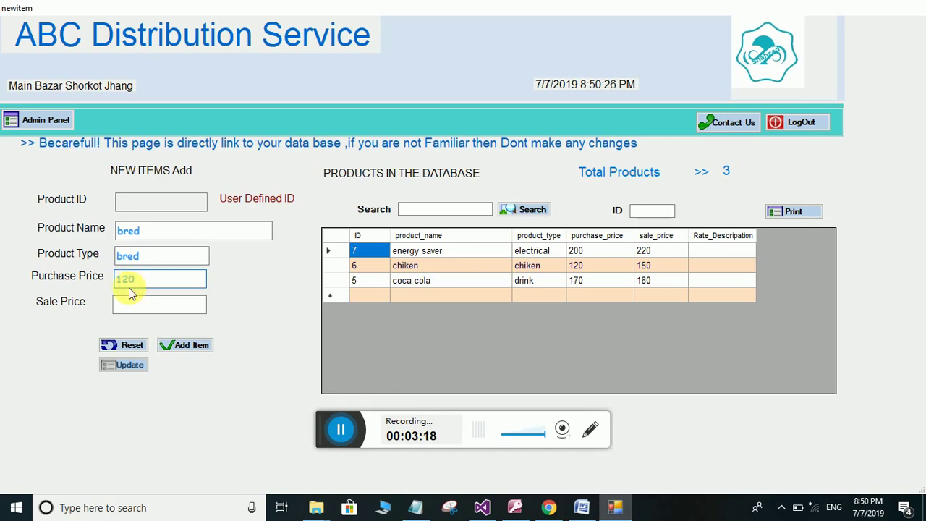
pyautogui.click(132, 302)
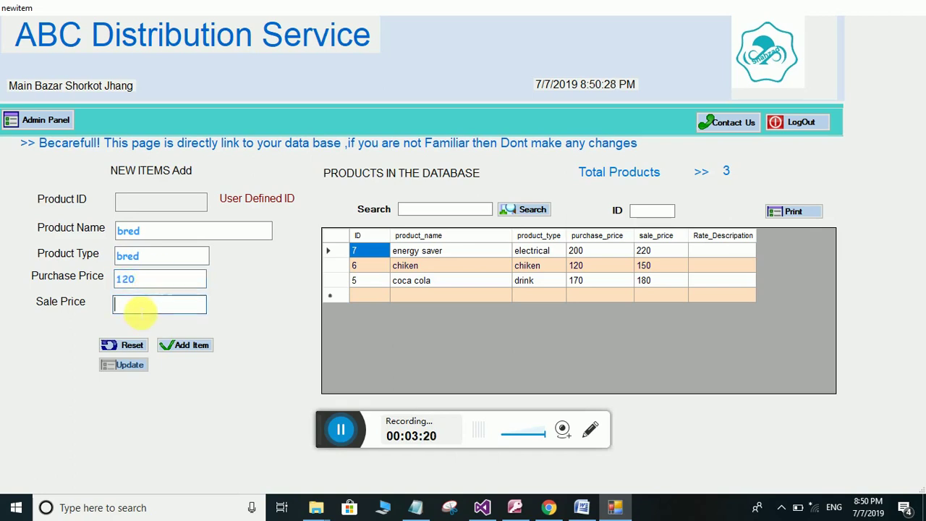
pyautogui.write('150')
pyautogui.click(177, 344)
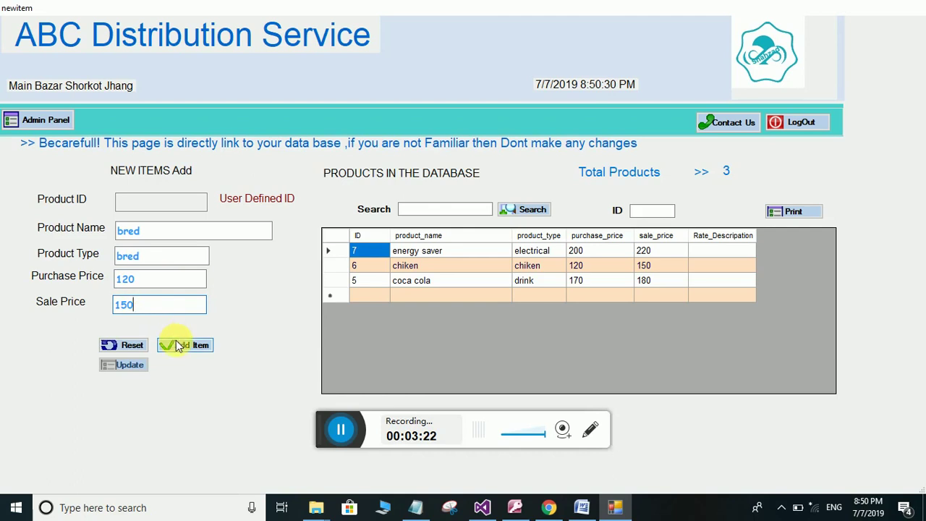
# Confirm bred's save, then add egg, type egg, at 120 purchase and 150 sale
pyautogui.click(474, 295)
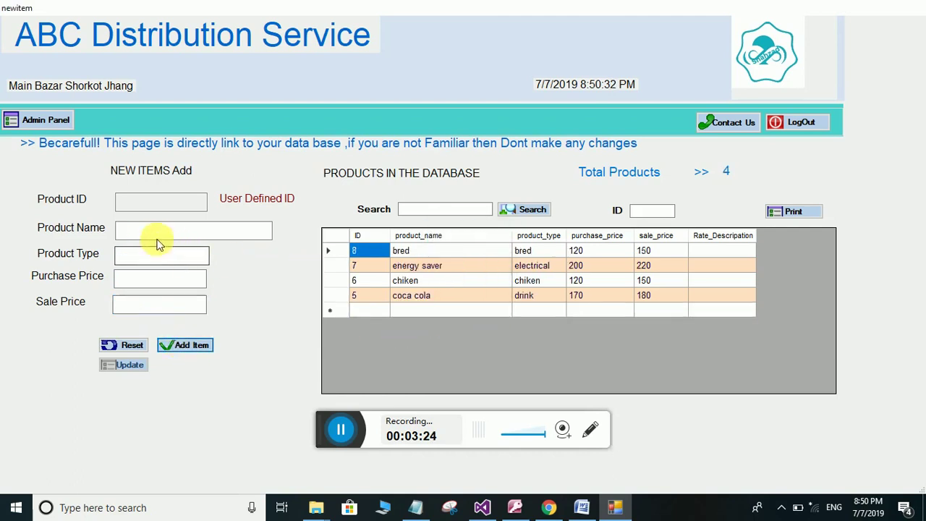
pyautogui.write('eg')
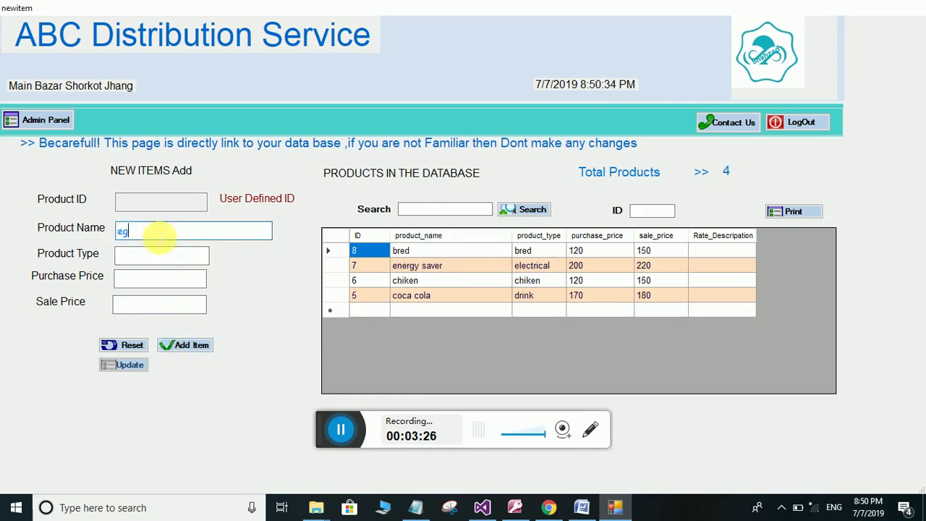
pyautogui.write('g')
pyautogui.click(153, 254)
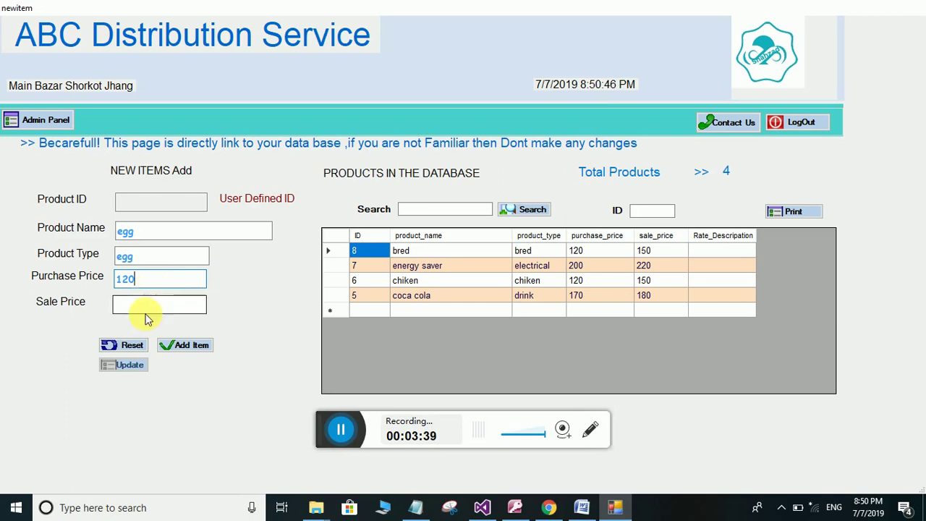
pyautogui.click(149, 309)
pyautogui.write('150')
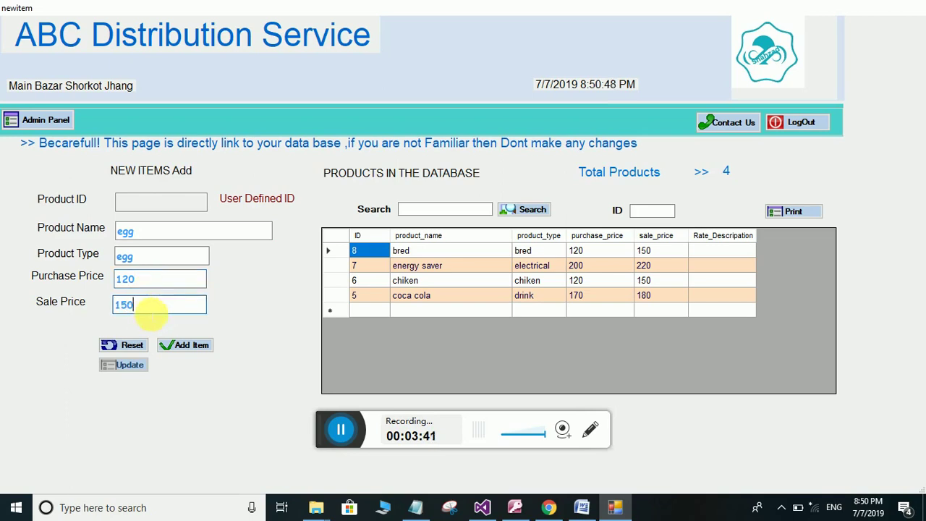
pyautogui.click(174, 344)
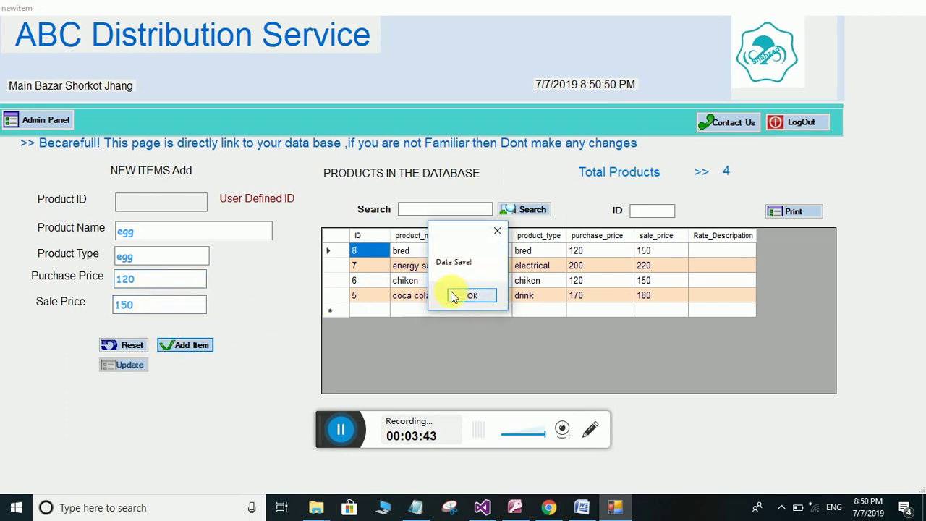
pyautogui.click(452, 296)
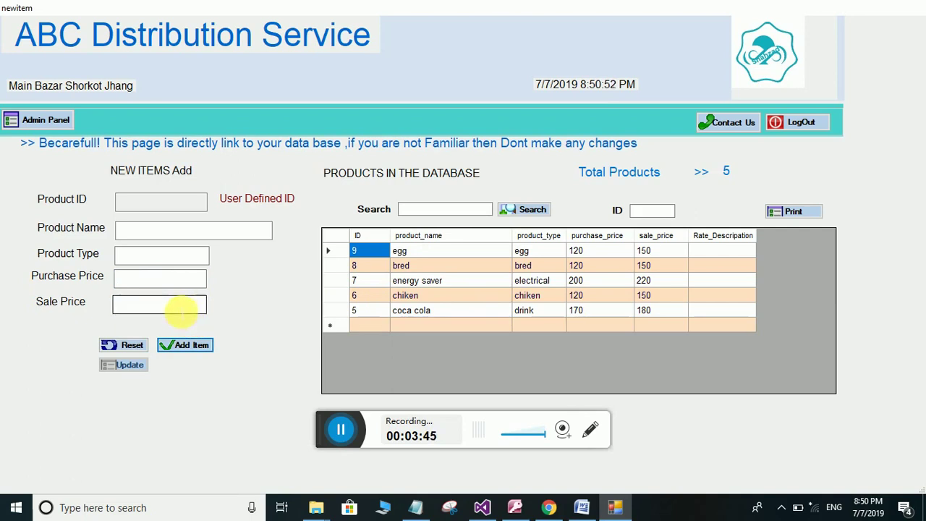
pyautogui.click(124, 232)
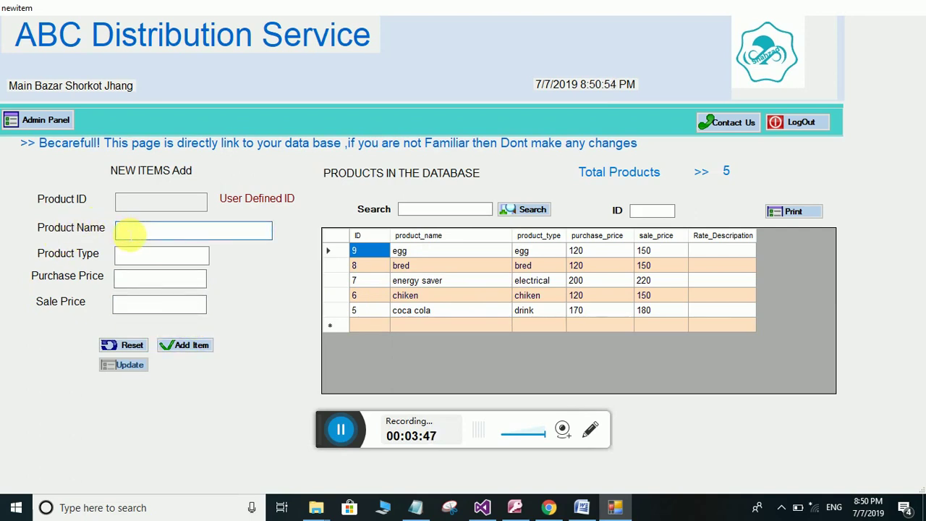
# Add genrator as electrical with purchase 23000 and sale 25000, and confirm the save
pyautogui.write('genrator')
pyautogui.click(176, 261)
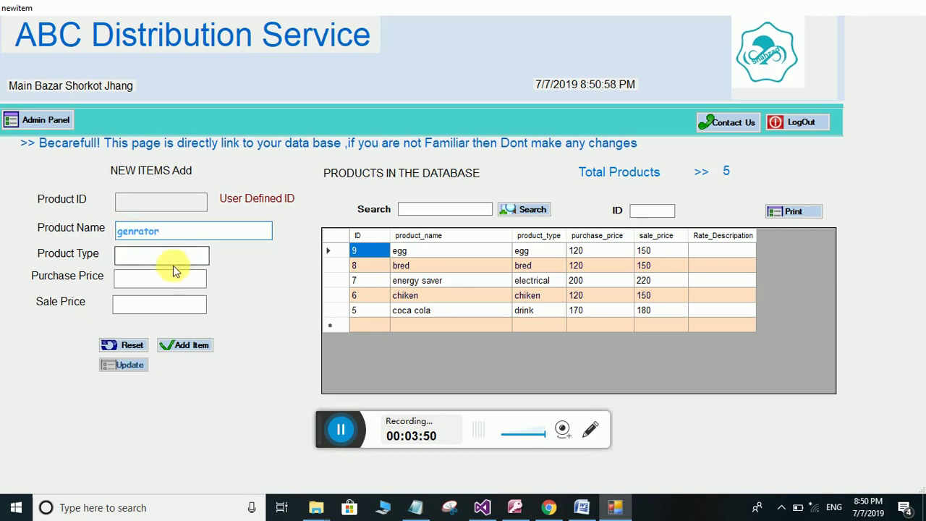
pyautogui.write('elect')
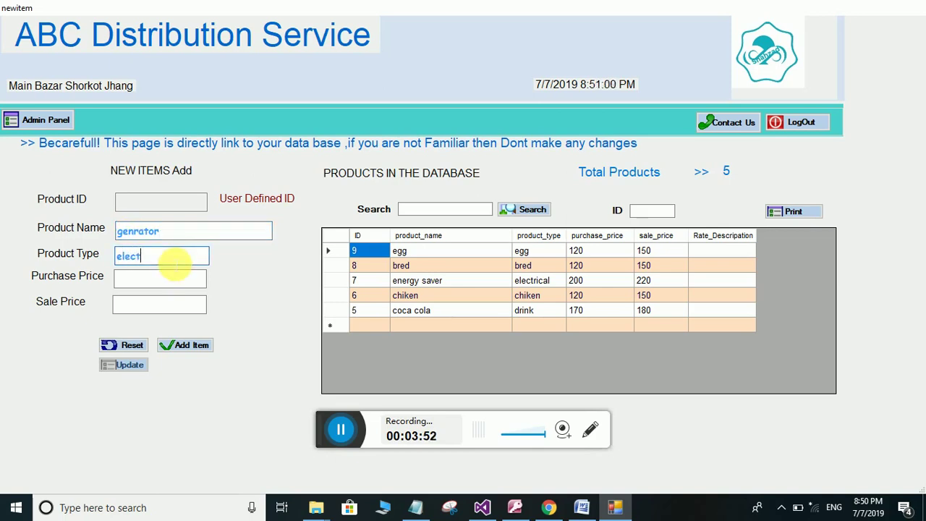
pyautogui.write('rical')
pyautogui.click(131, 279)
pyautogui.write('23000')
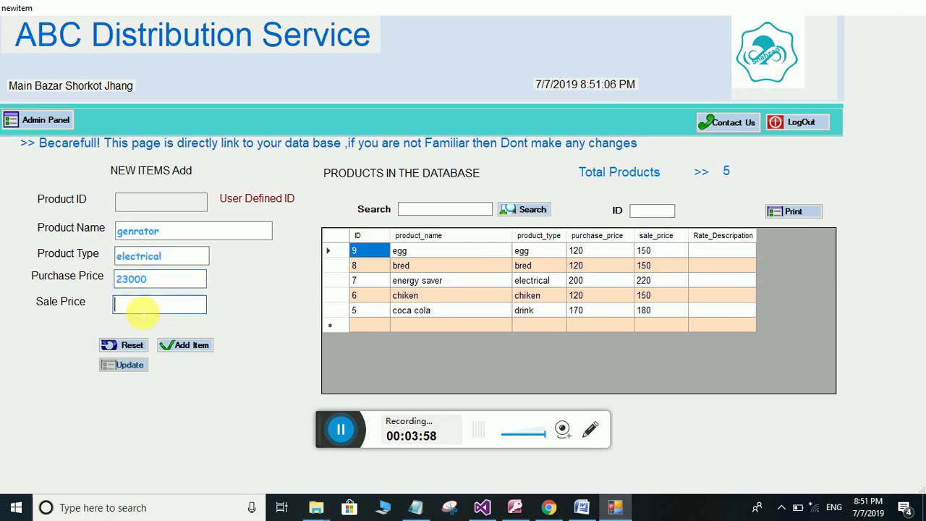
pyautogui.click(137, 307)
pyautogui.write('25000')
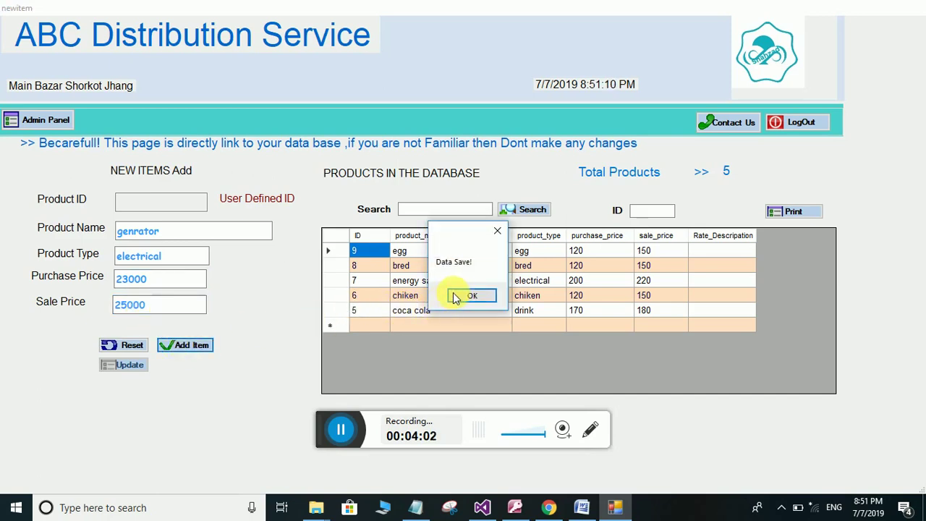
pyautogui.click(456, 295)
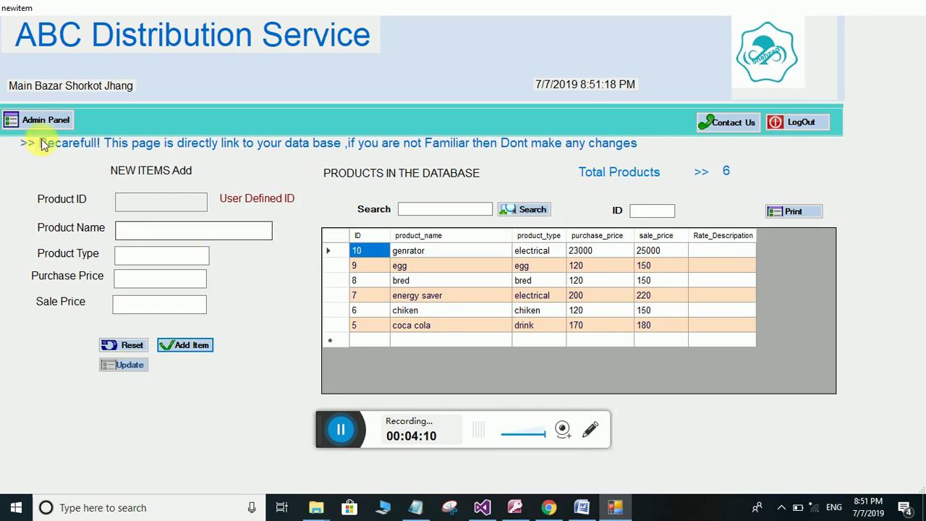
# Select the genrator row, then go back to the admin panel
pyautogui.click(402, 251)
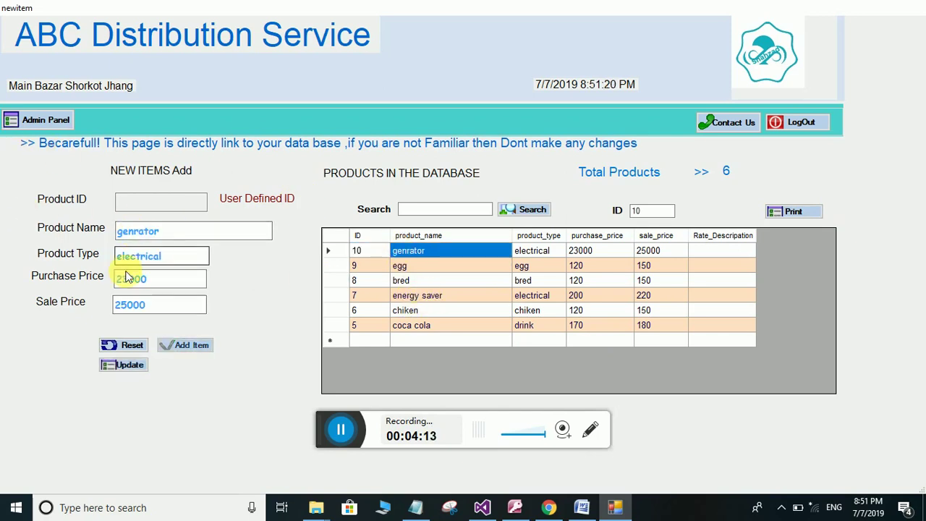
pyautogui.click(32, 119)
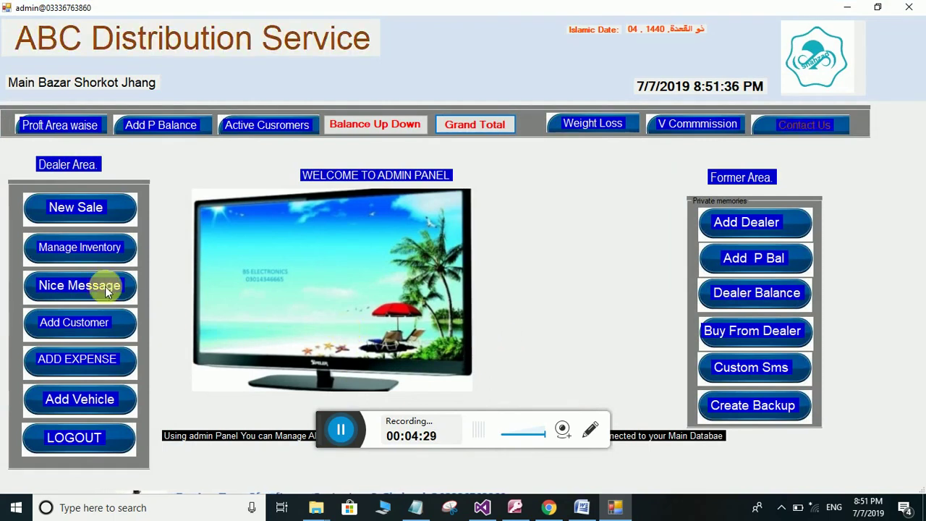
# Open the Customers page and look through the Area choices without picking one
pyautogui.click(95, 320)
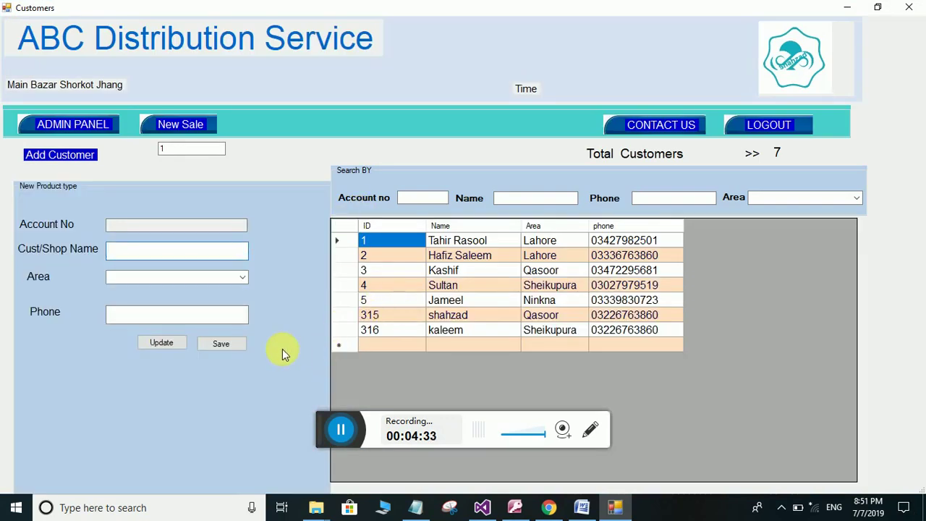
pyautogui.click(243, 279)
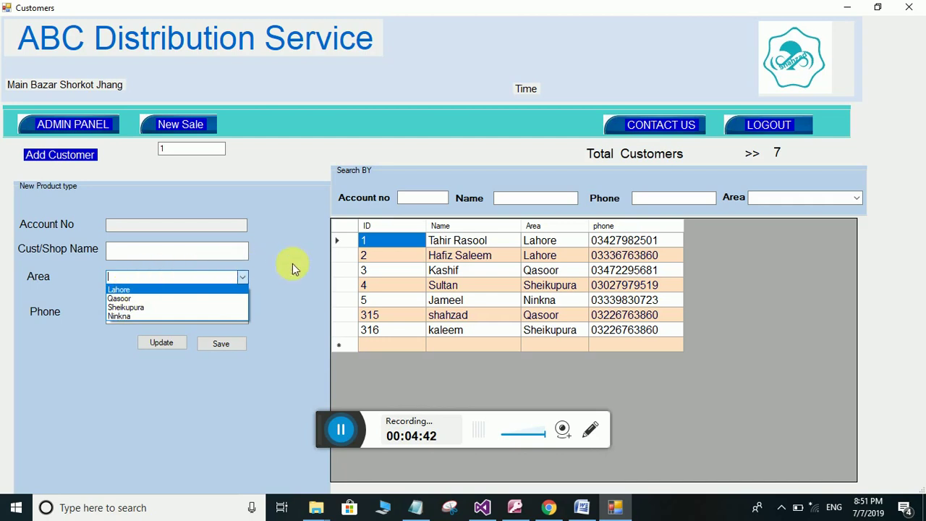
pyautogui.click(233, 273)
pyautogui.click(243, 278)
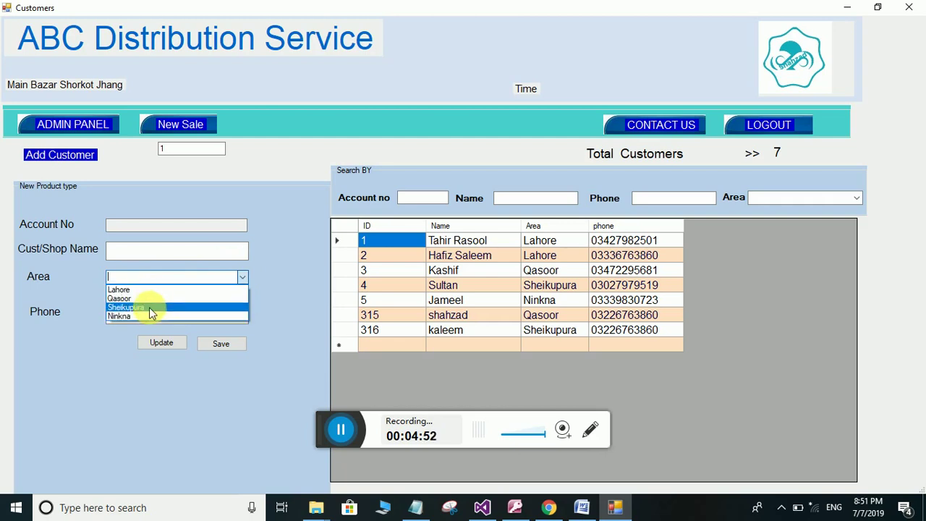
pyautogui.click(278, 281)
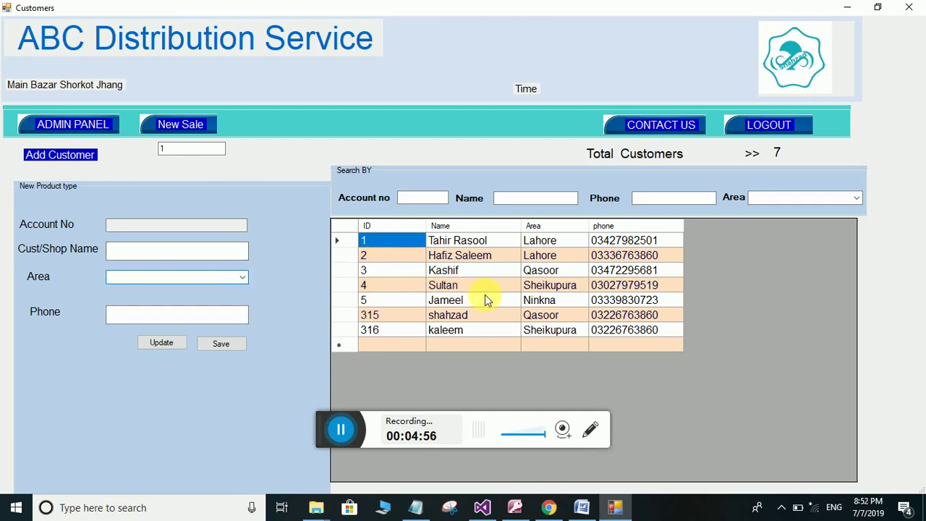
pyautogui.click(175, 255)
# Save a new customer in area Ninkna with their phone number, dismissing both messages
pyautogui.write('sajjad')
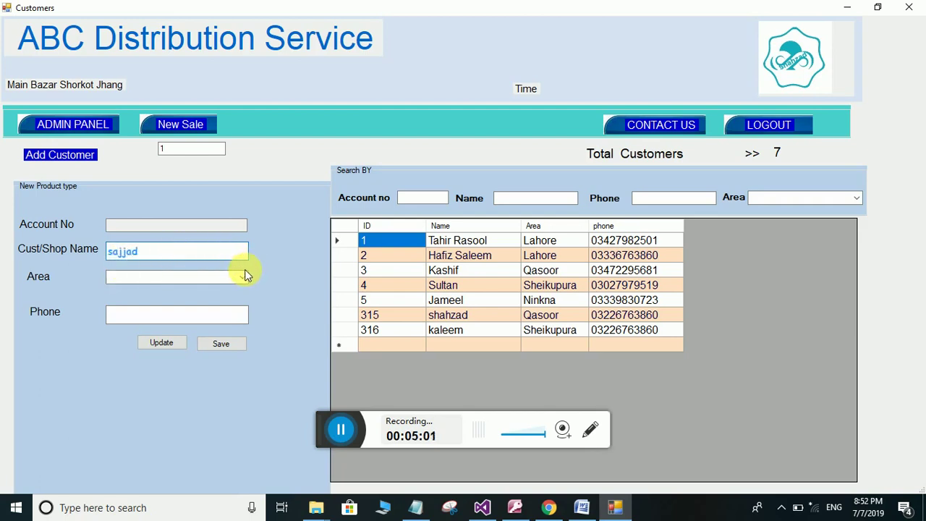
pyautogui.click(244, 276)
pyautogui.click(121, 315)
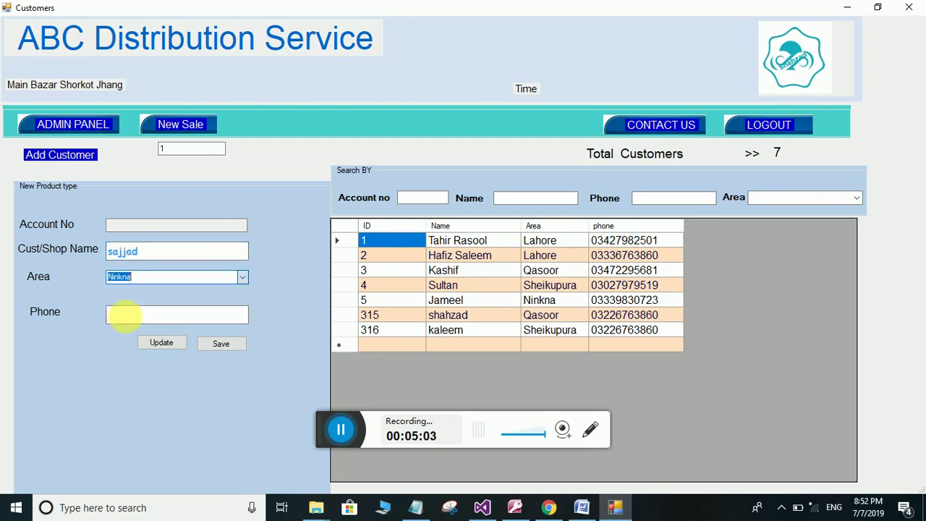
pyautogui.click(133, 316)
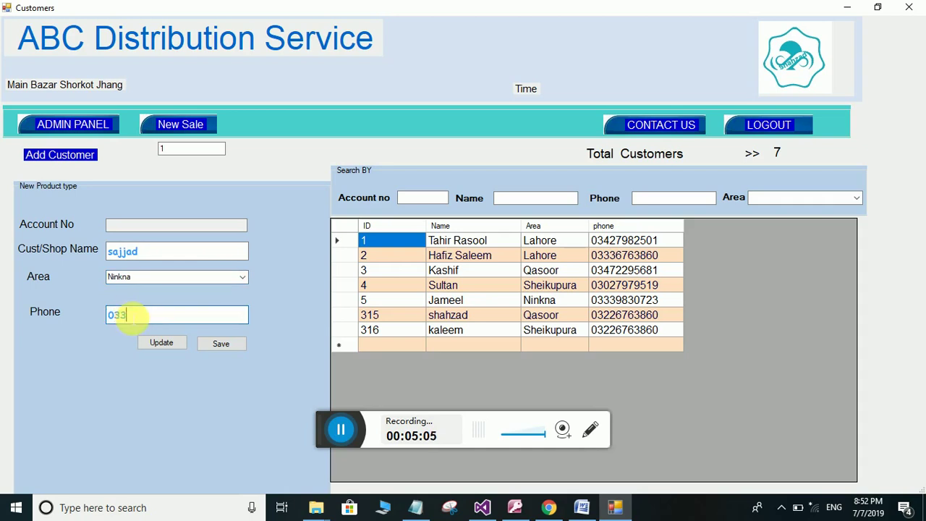
pyautogui.click(232, 345)
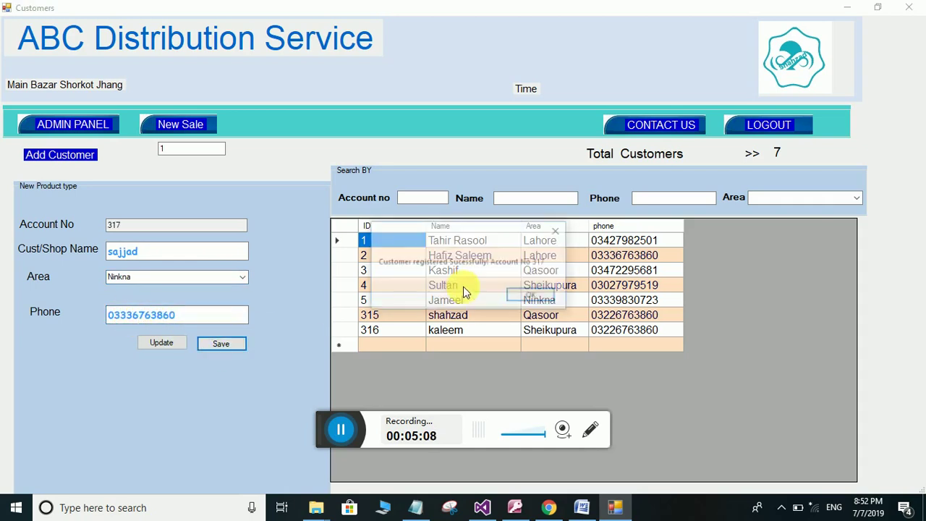
pyautogui.click(522, 298)
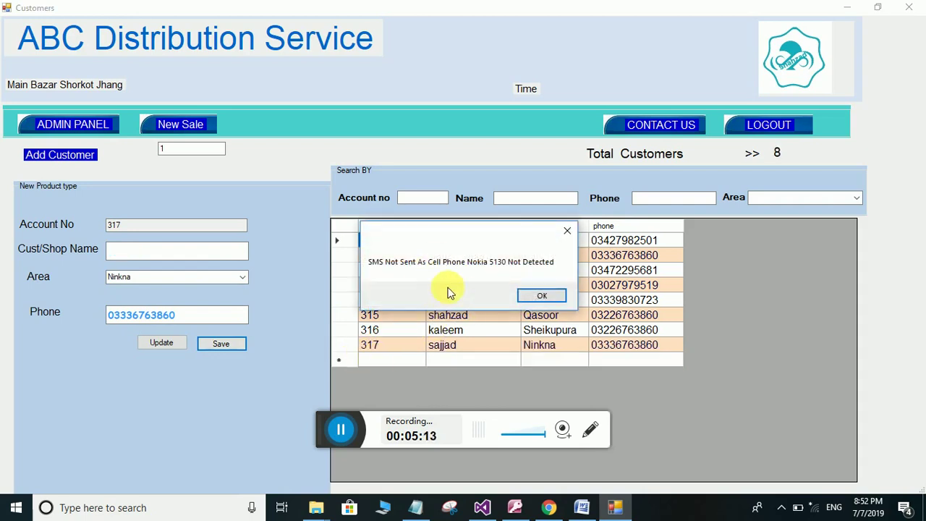
pyautogui.click(543, 299)
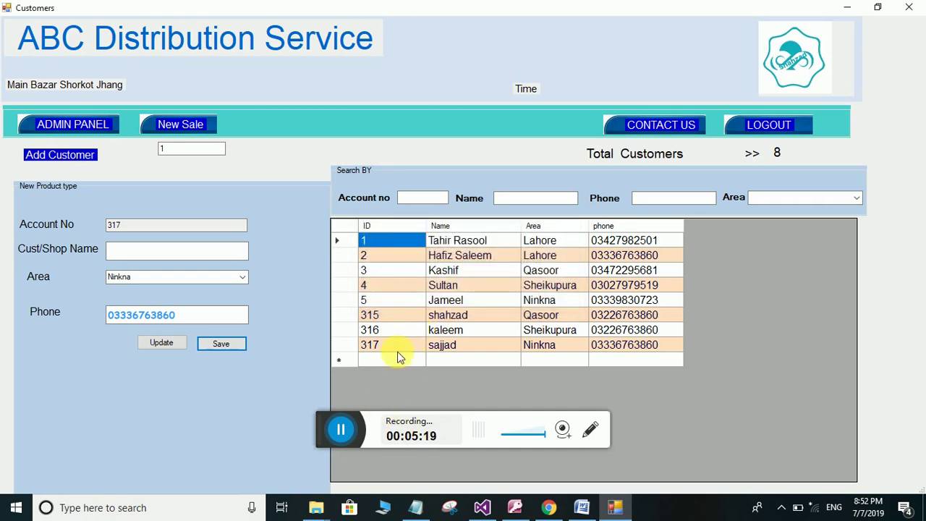
# Filter customers by area Lahore, then Ninkna, then Qasoor, and click into the account and phone search boxes
pyautogui.click(775, 151)
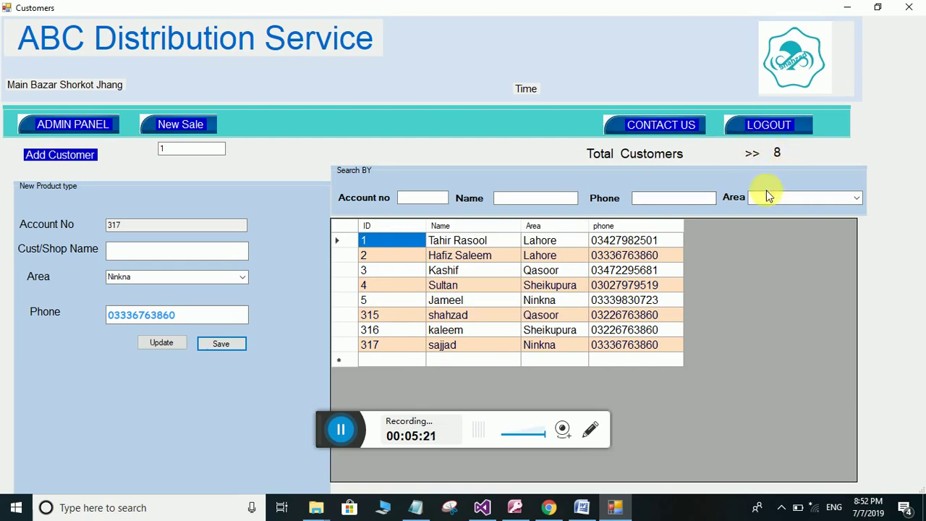
pyautogui.click(855, 198)
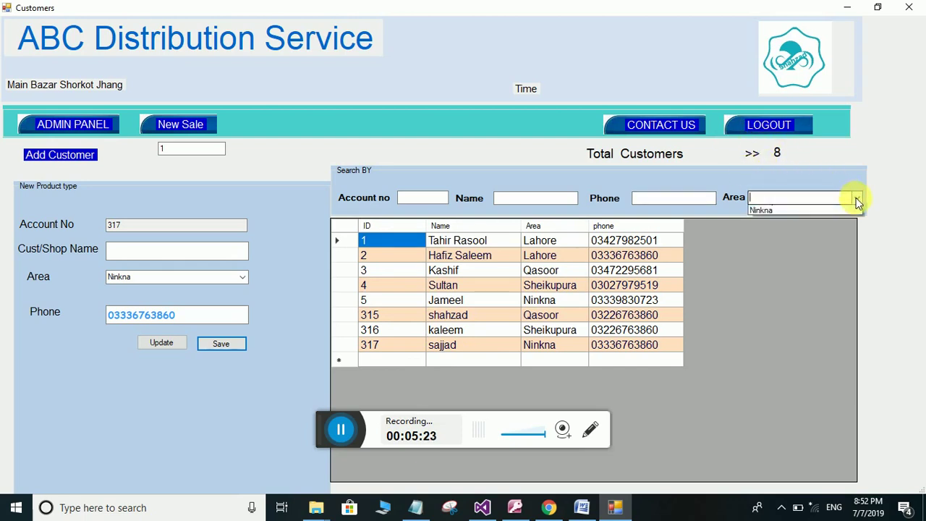
pyautogui.click(776, 213)
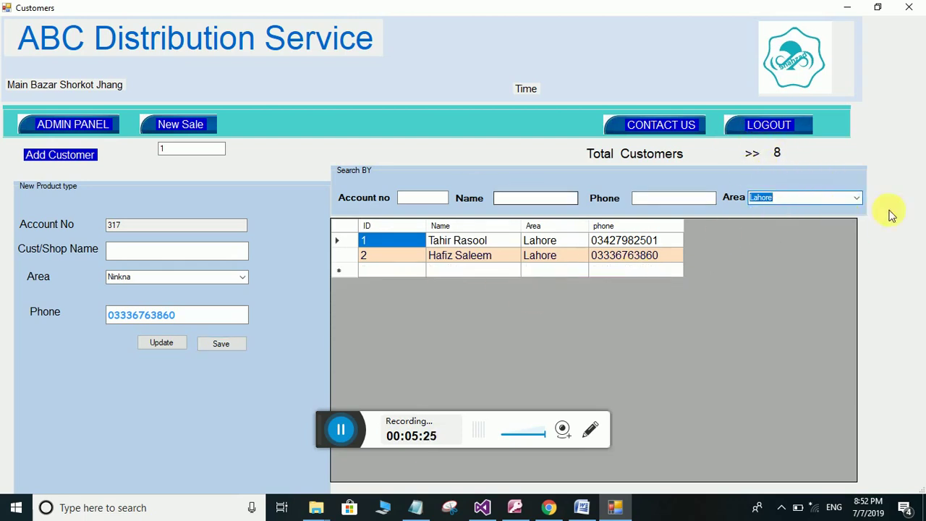
pyautogui.click(859, 199)
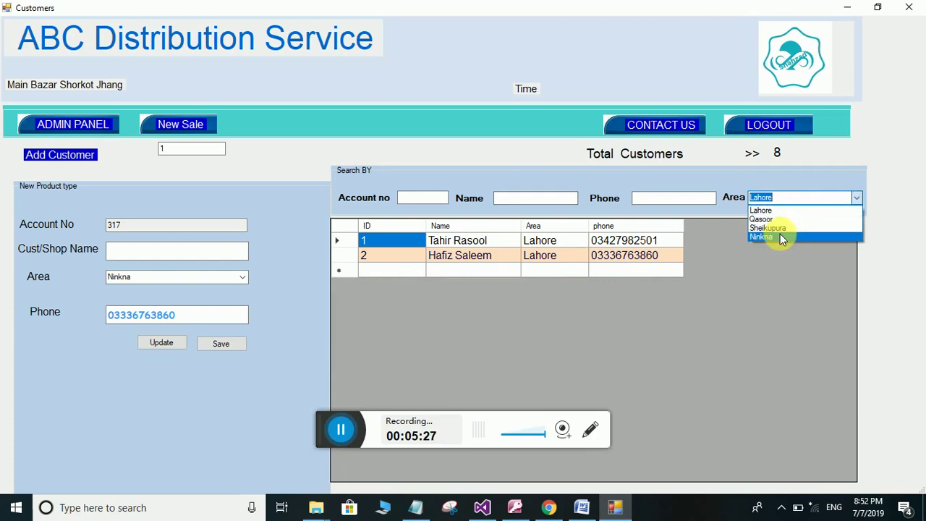
pyautogui.click(780, 235)
pyautogui.click(855, 196)
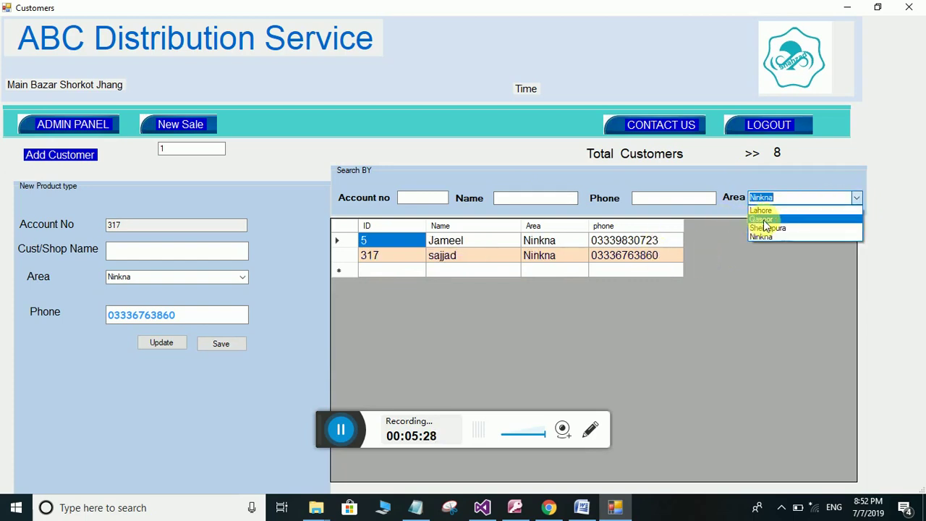
pyautogui.click(767, 216)
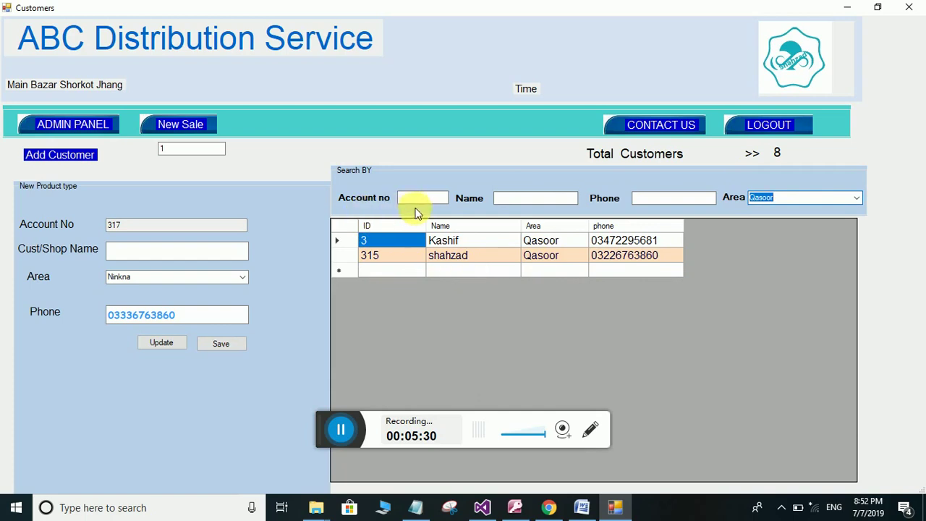
pyautogui.click(417, 198)
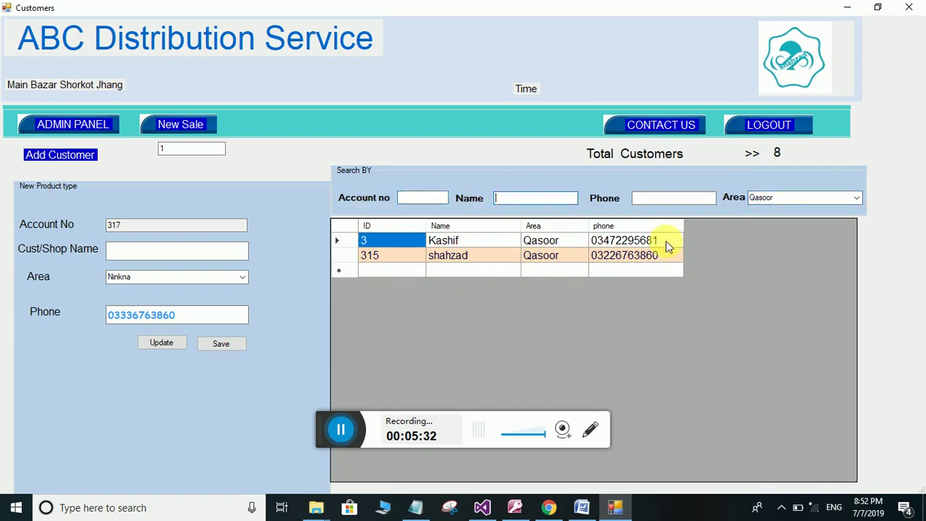
pyautogui.click(660, 201)
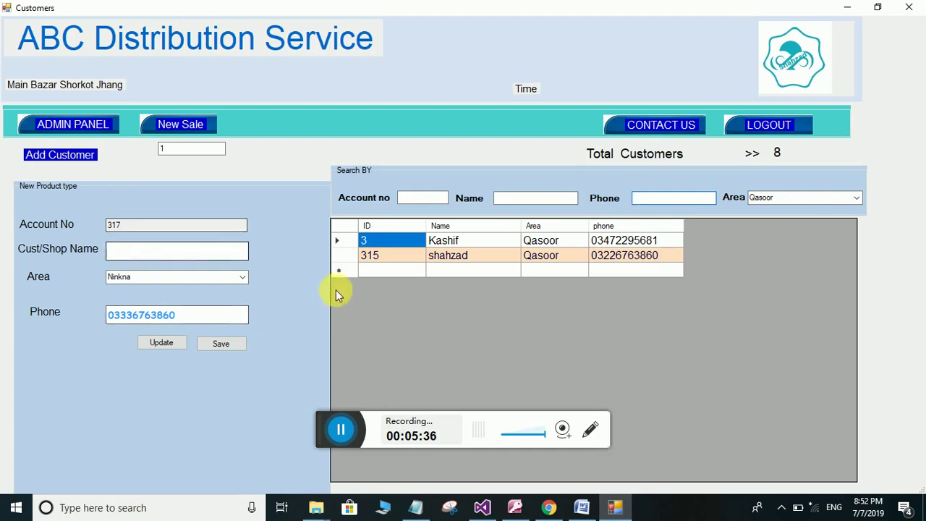
# Leave the customers screen and open the New Sale form listing all eight customers
pyautogui.click(76, 134)
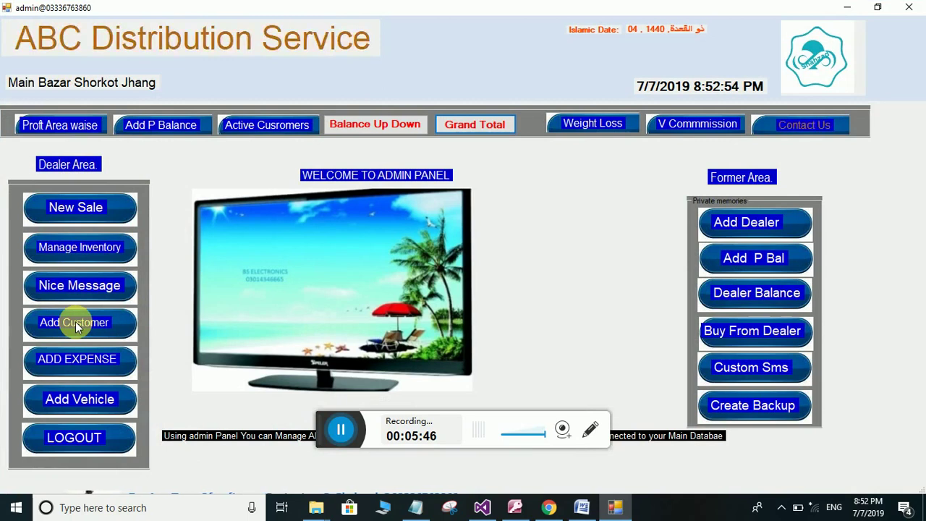
pyautogui.click(76, 208)
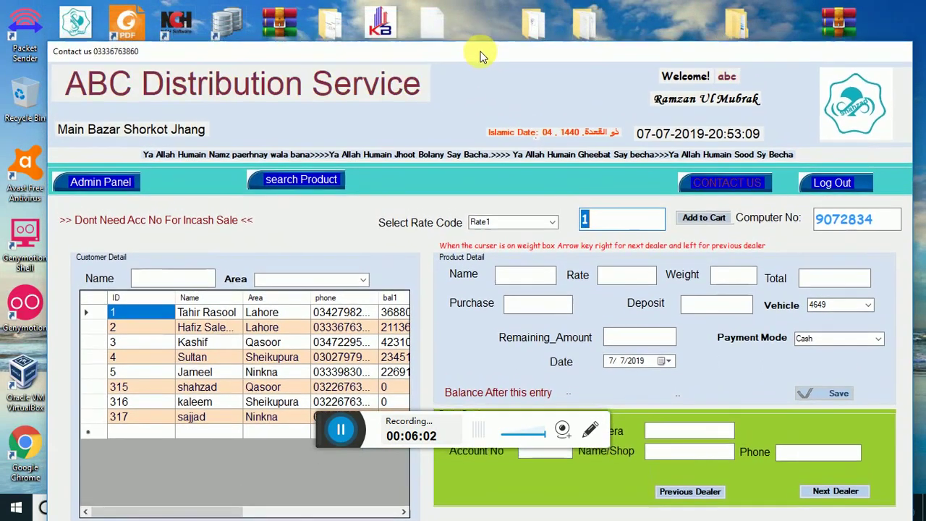
pyautogui.moveTo(482, 56); pyautogui.dragTo(485, 67)
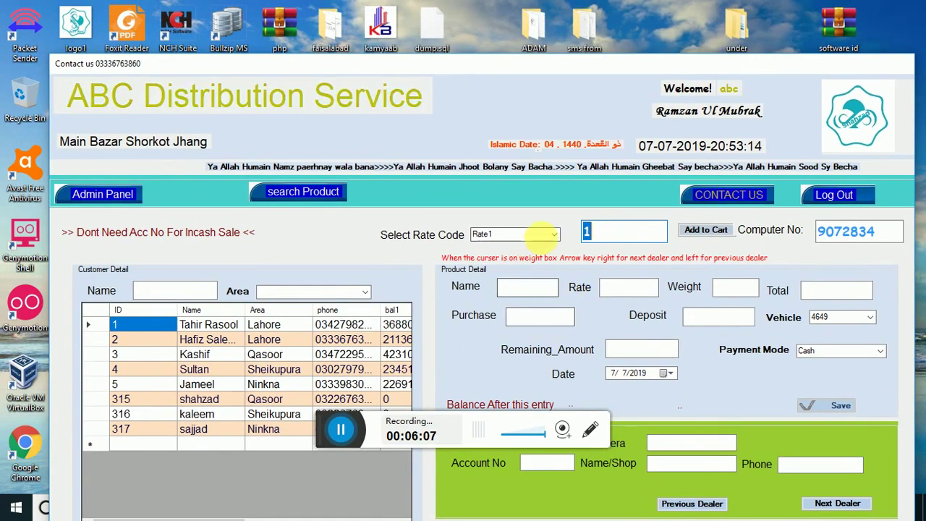
pyautogui.click(555, 237)
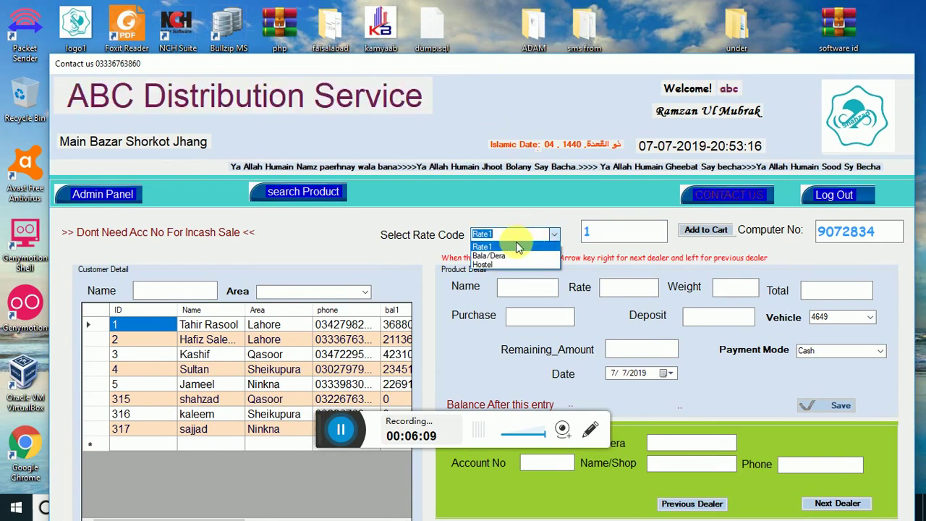
pyautogui.click(504, 246)
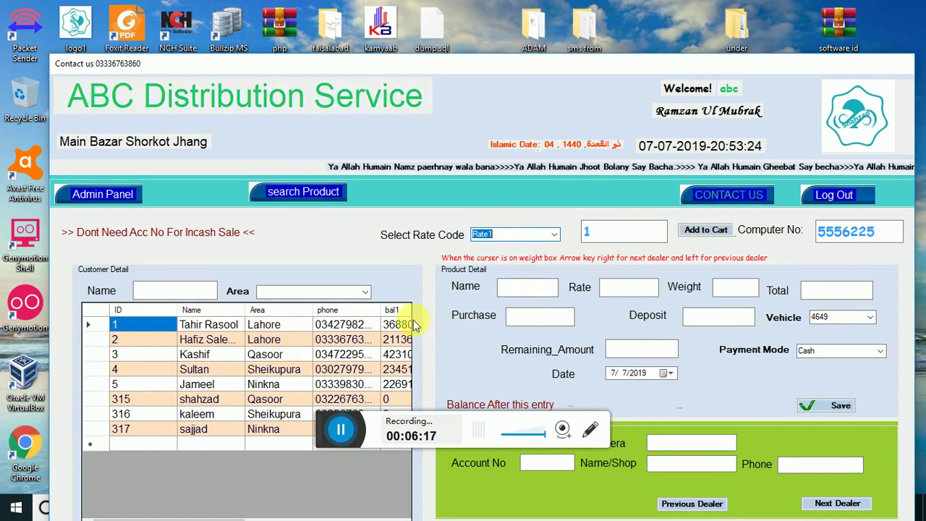
pyautogui.click(609, 232)
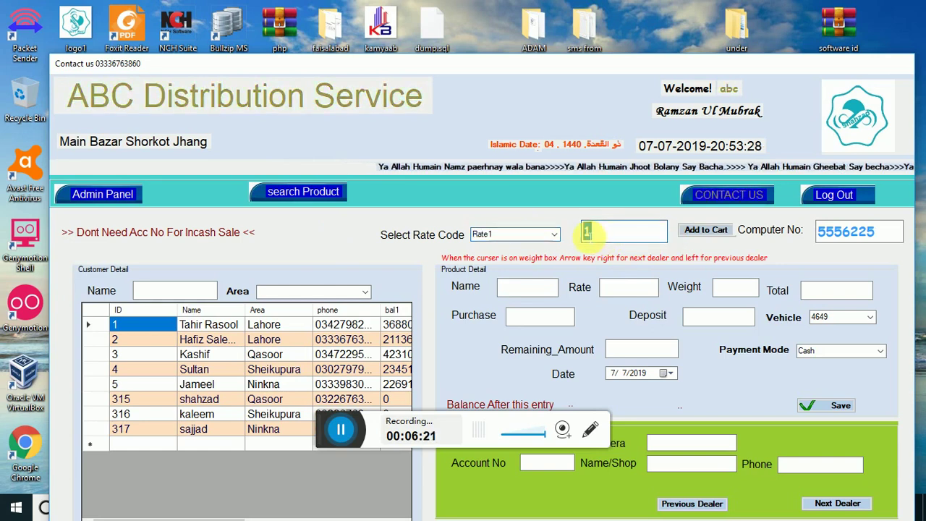
pyautogui.doubleClick(609, 232)
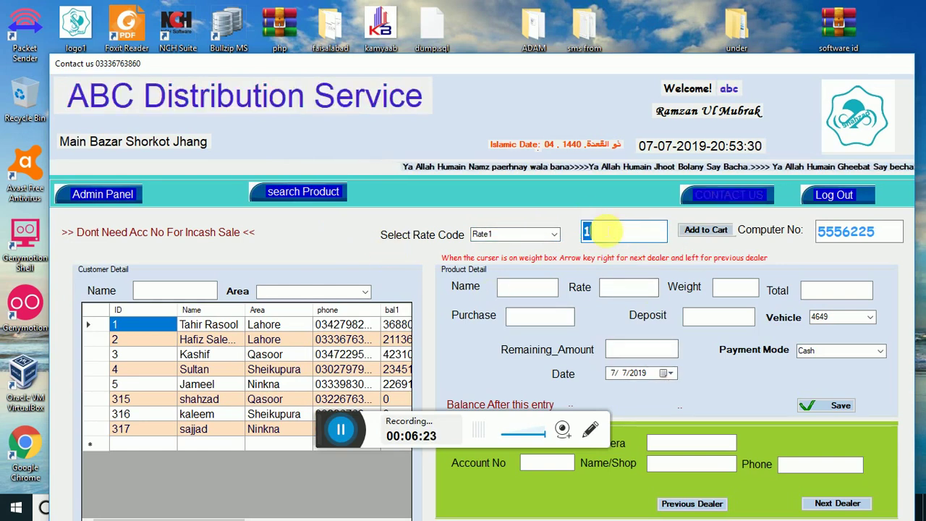
pyautogui.click(317, 193)
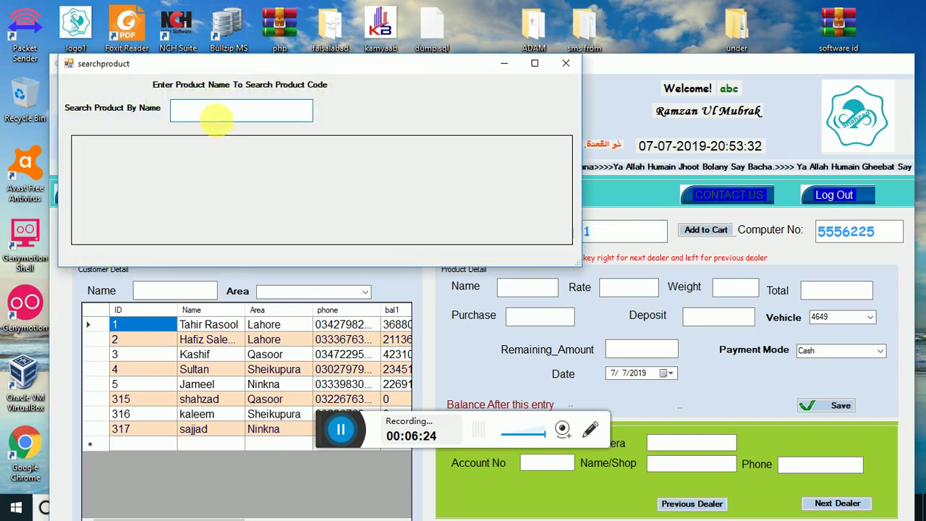
pyautogui.write('c')
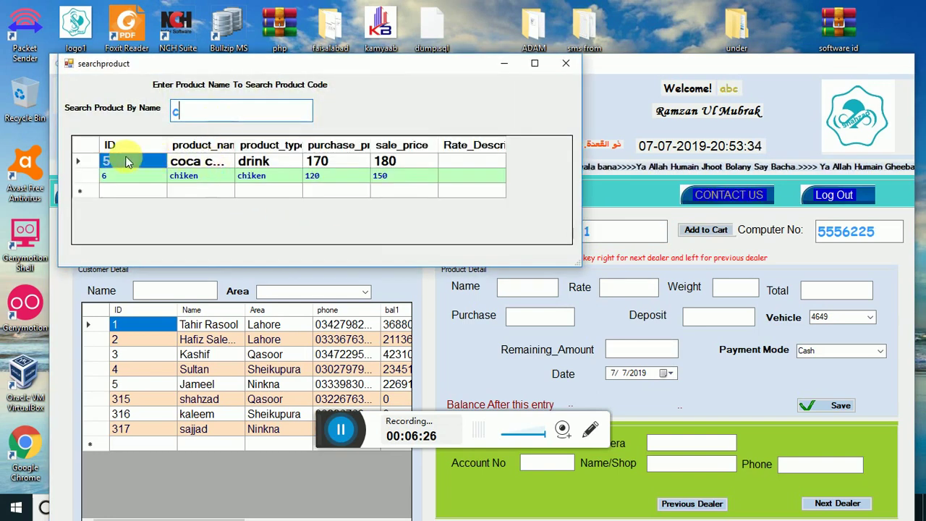
pyautogui.click(566, 63)
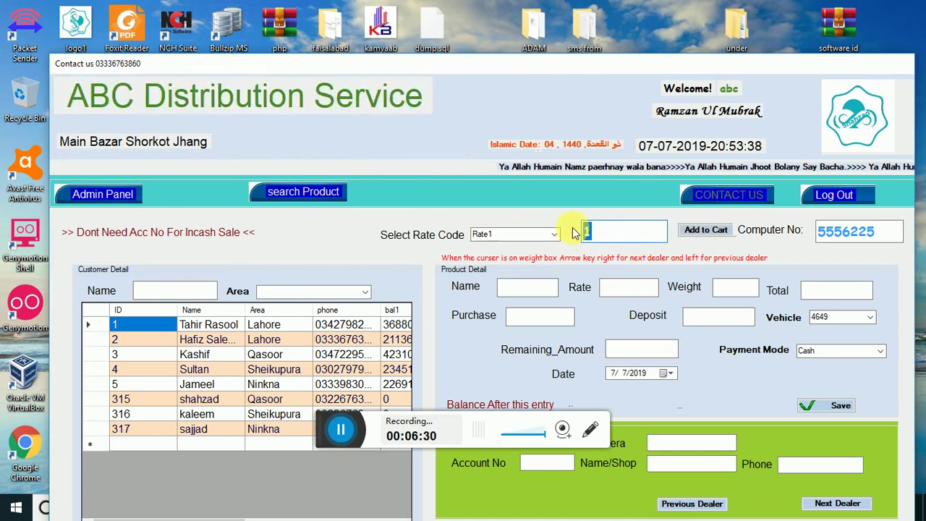
# Sell 10 coca cola (code 5) at 180 with a 500 deposit to the Qasoor dealer, leaving 1300
pyautogui.click(702, 230)
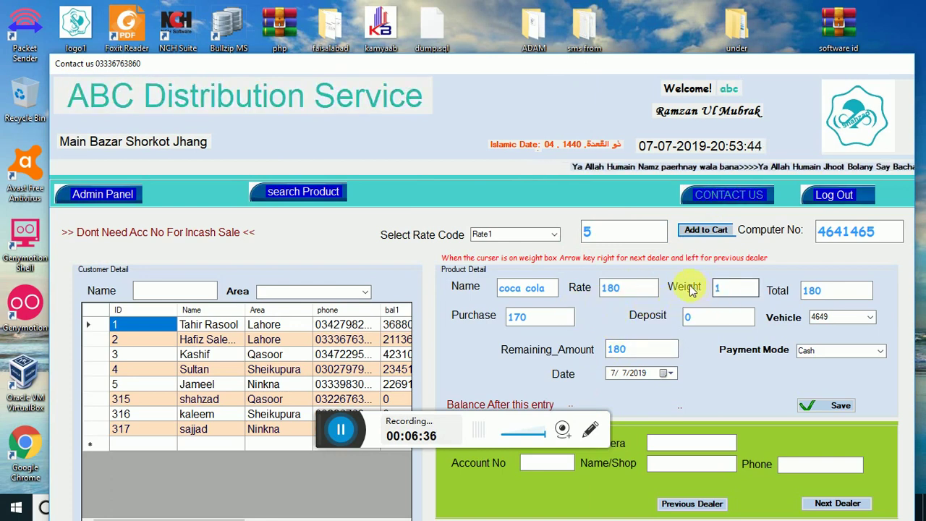
pyautogui.click(726, 290)
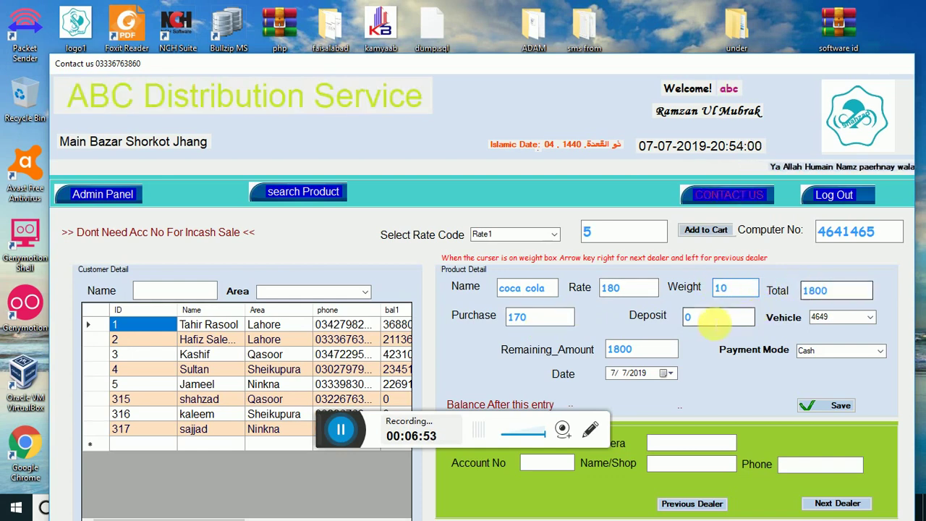
pyautogui.click(683, 319)
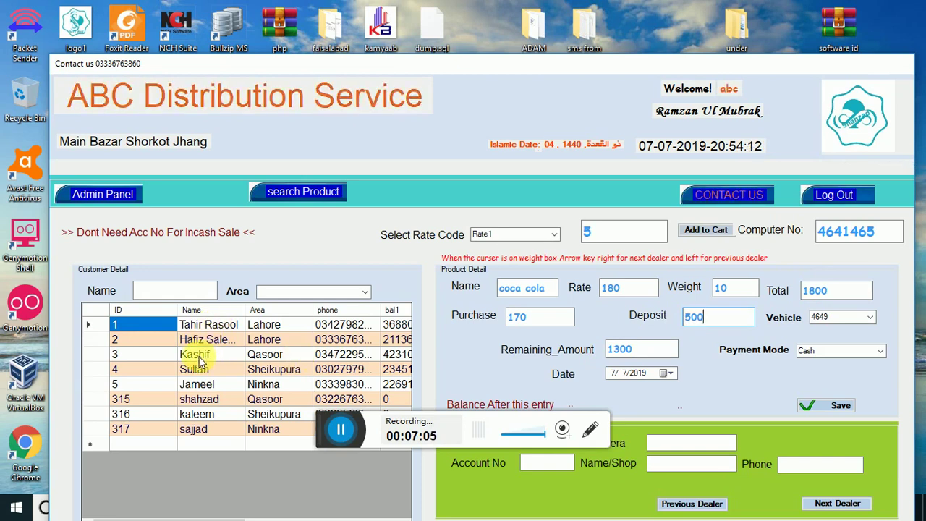
pyautogui.click(200, 358)
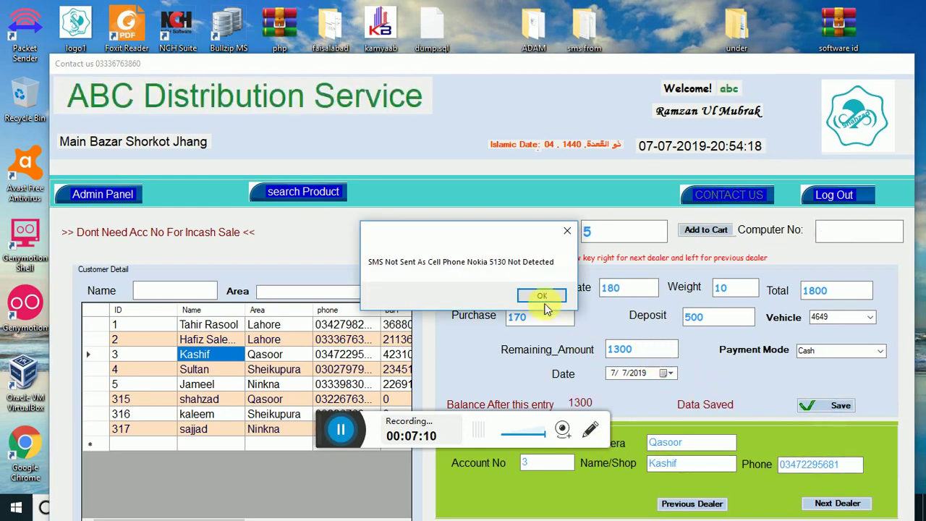
pyautogui.click(539, 296)
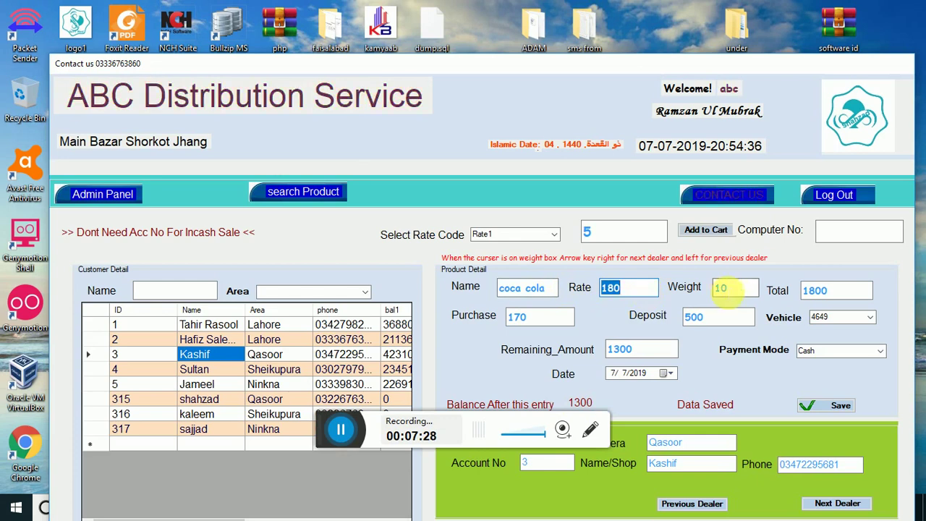
# Look up bred's product ID (8) with the product name search, then close the search window
pyautogui.press('Tab')
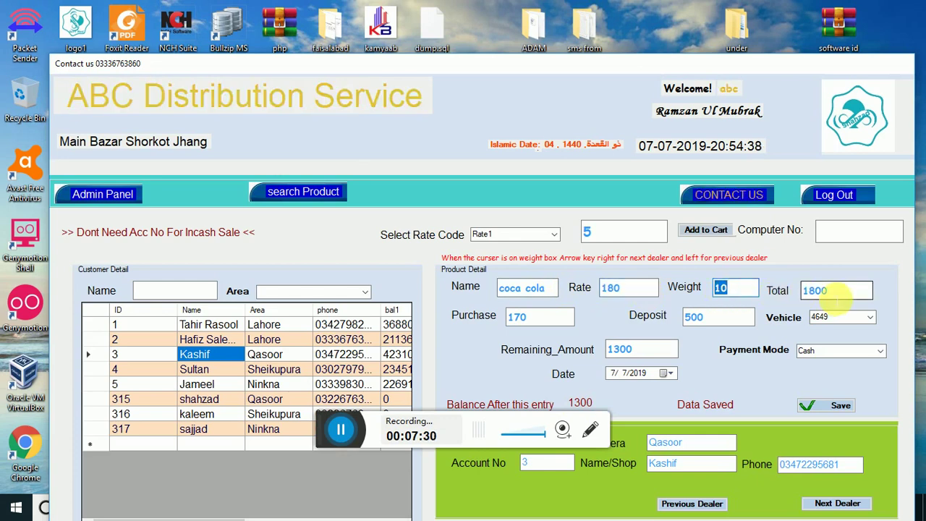
pyautogui.press('Tab')
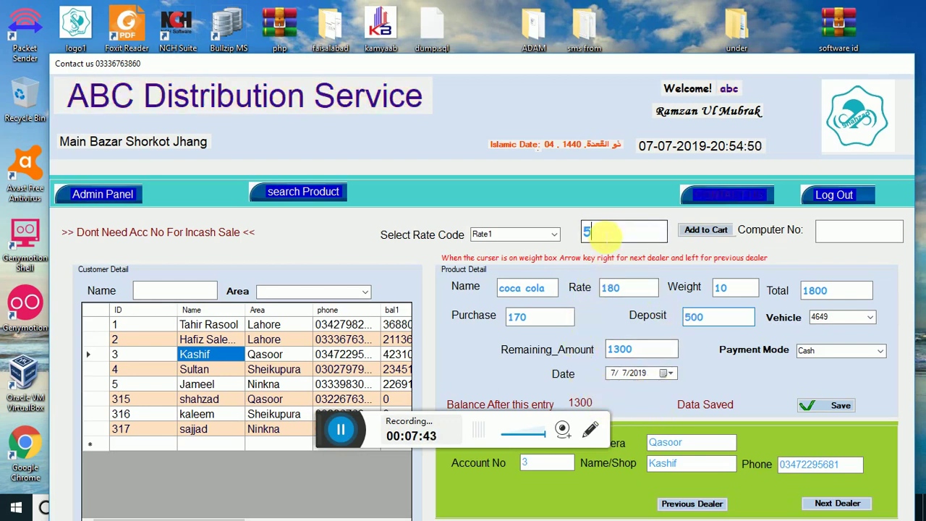
pyautogui.click(288, 191)
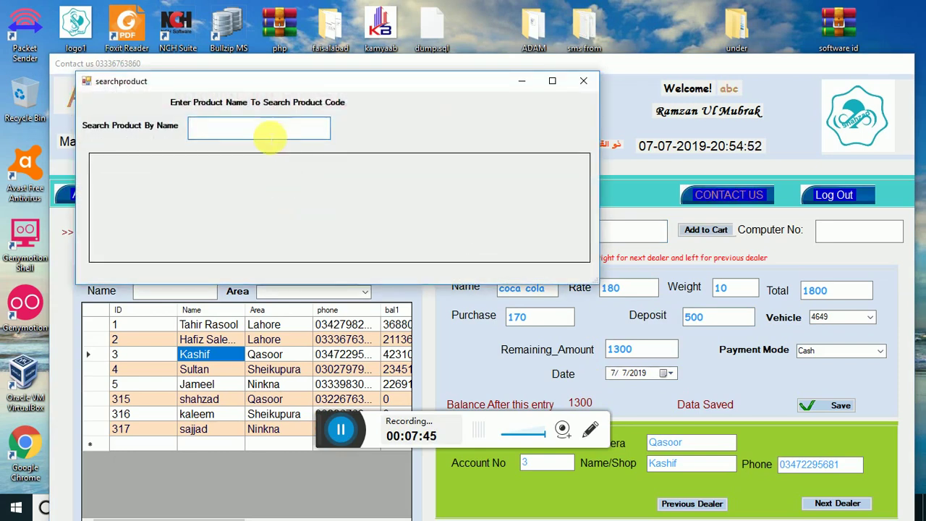
pyautogui.write('d')
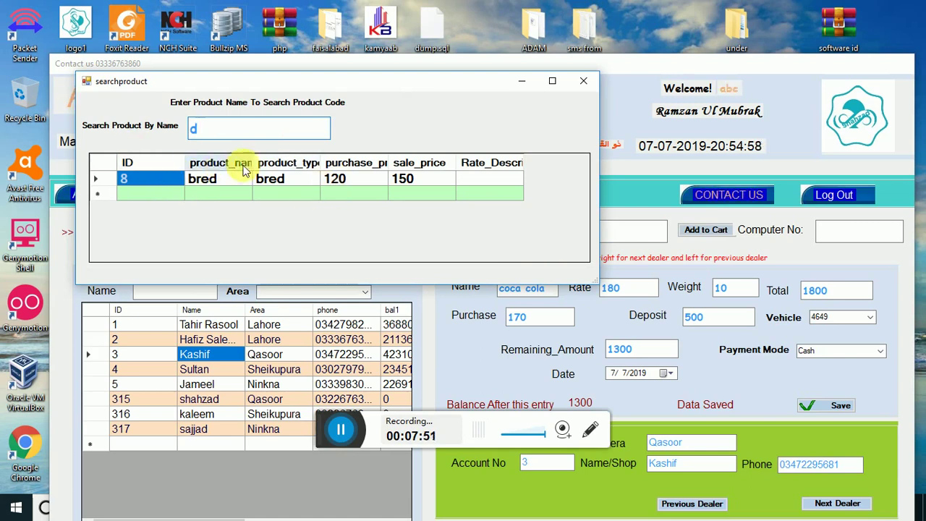
pyautogui.click(584, 80)
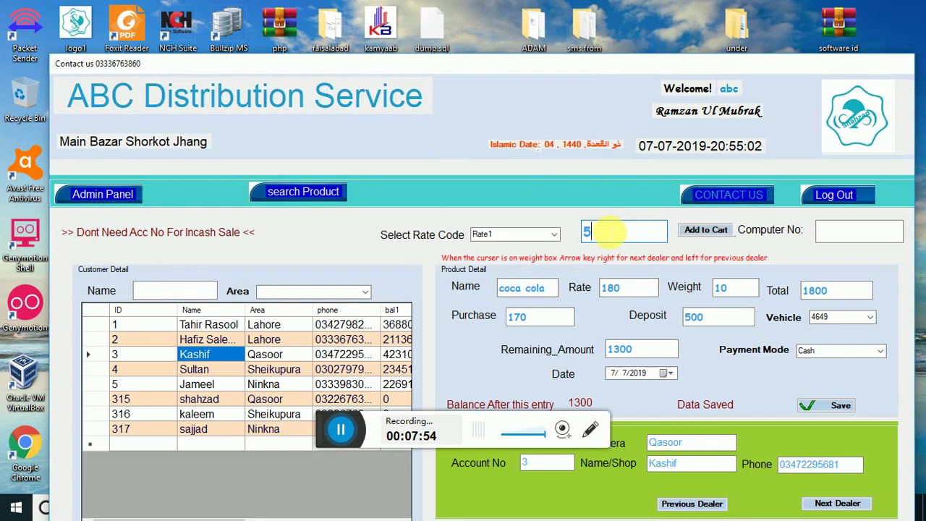
# Save 10 bred (code 8) at 150 with a 200 deposit for dealer account 3, balance 2600
pyautogui.write('8')
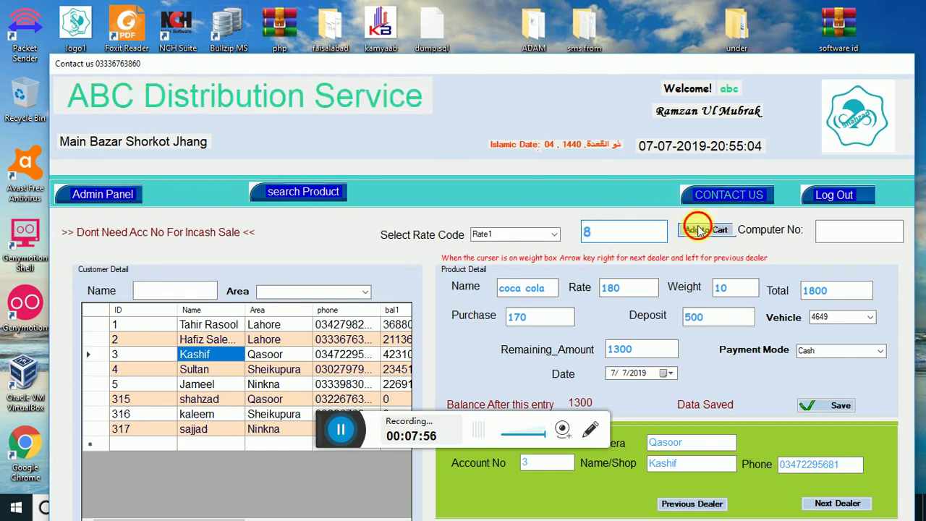
pyautogui.click(694, 229)
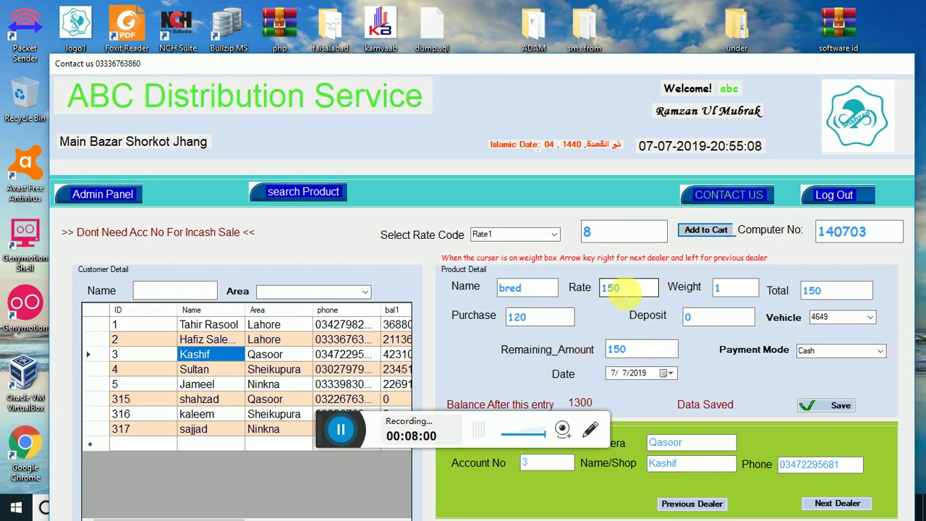
pyautogui.click(724, 289)
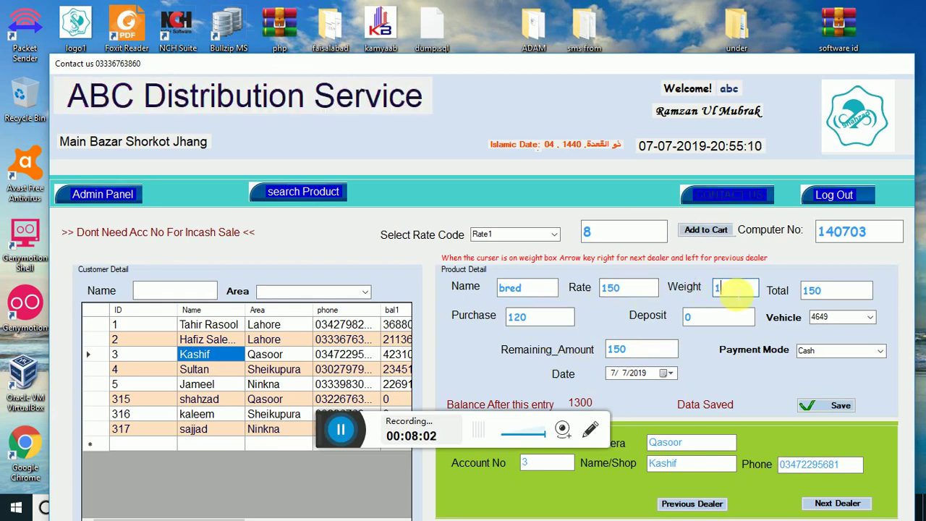
pyautogui.click(704, 318)
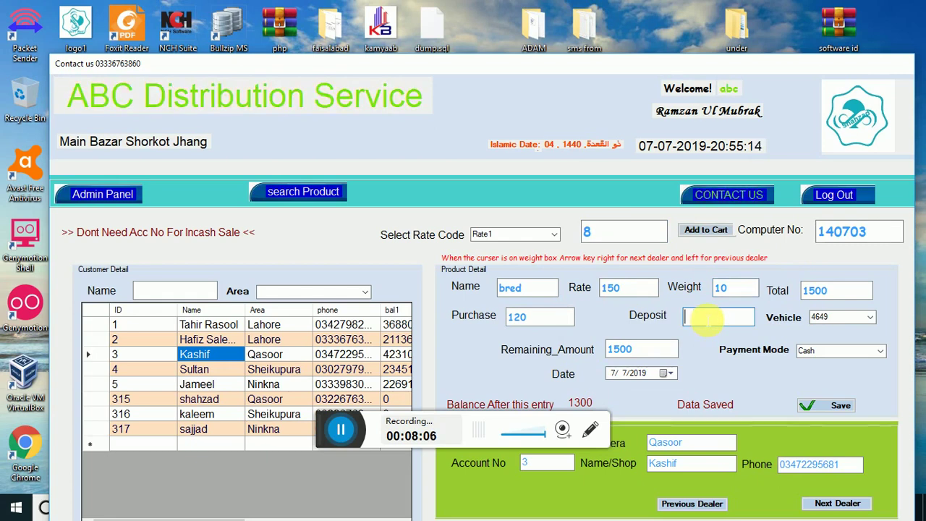
pyautogui.write('200')
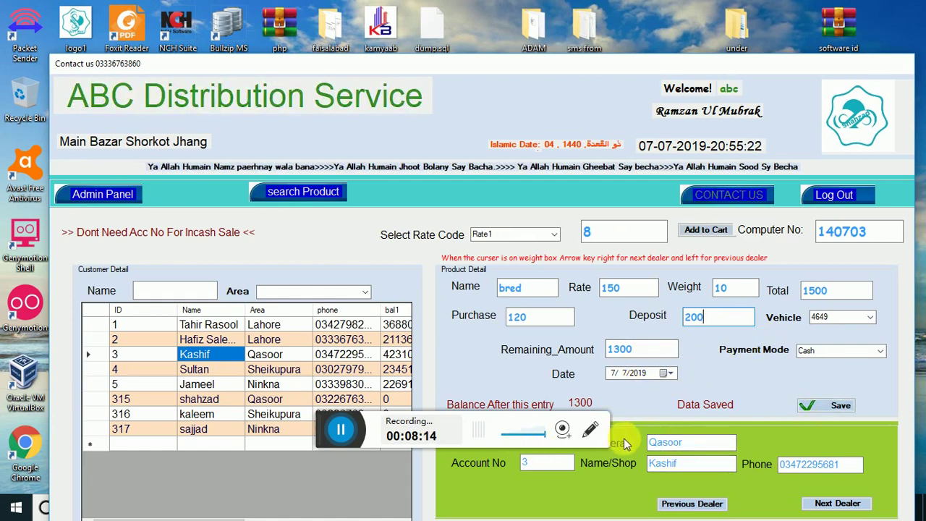
pyautogui.click(201, 370)
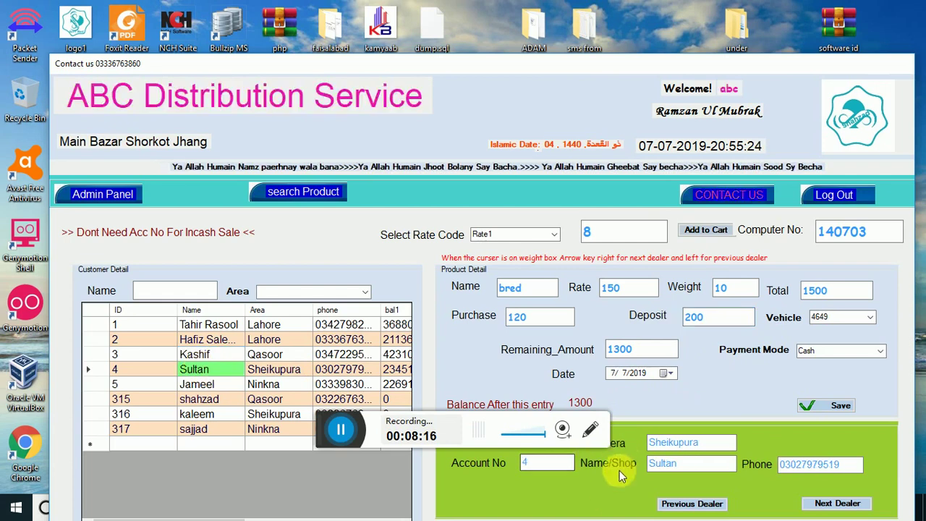
pyautogui.click(195, 354)
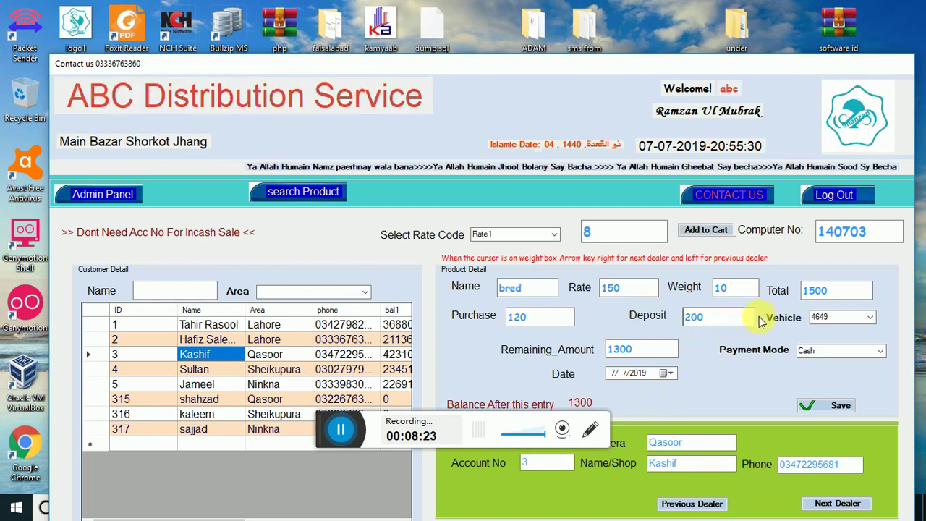
pyautogui.click(652, 354)
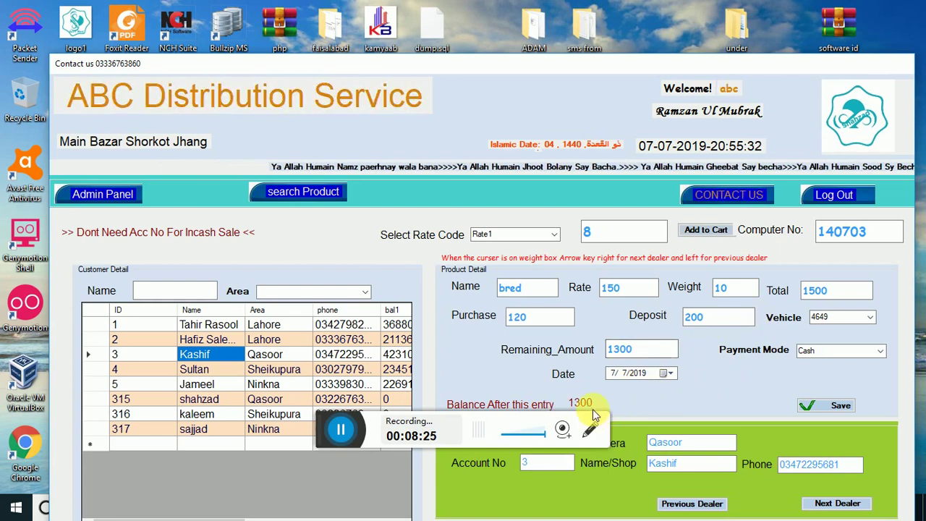
pyautogui.click(812, 407)
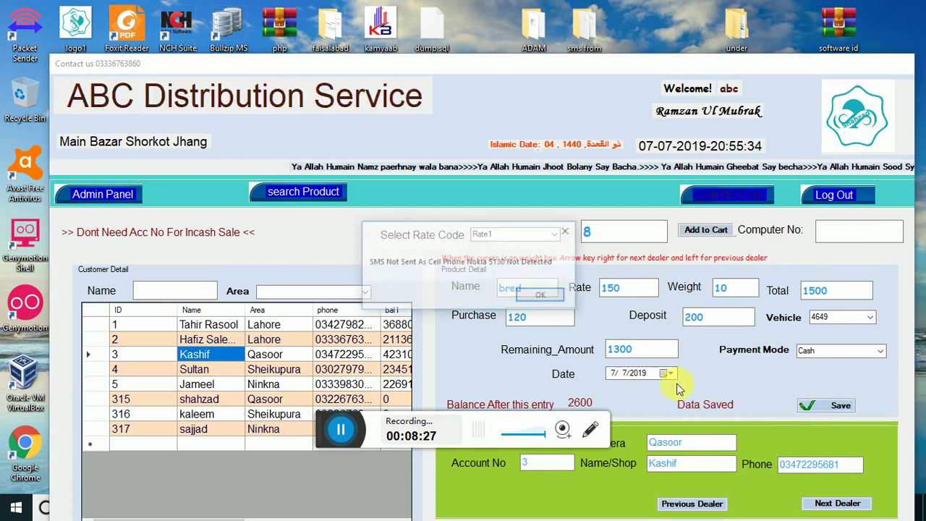
pyautogui.click(542, 298)
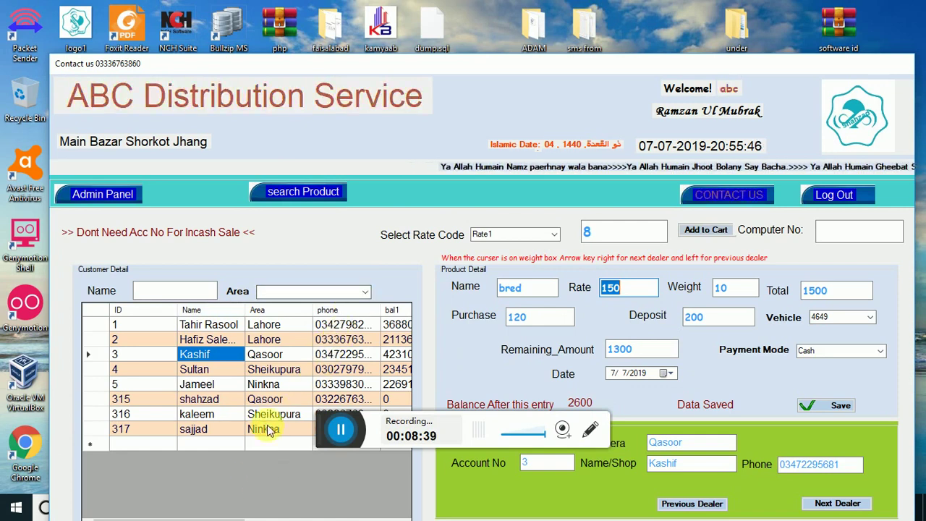
# Filter the dealer list by area, trying Lahore before settling on Sheikupura
pyautogui.click(364, 291)
pyautogui.click(285, 307)
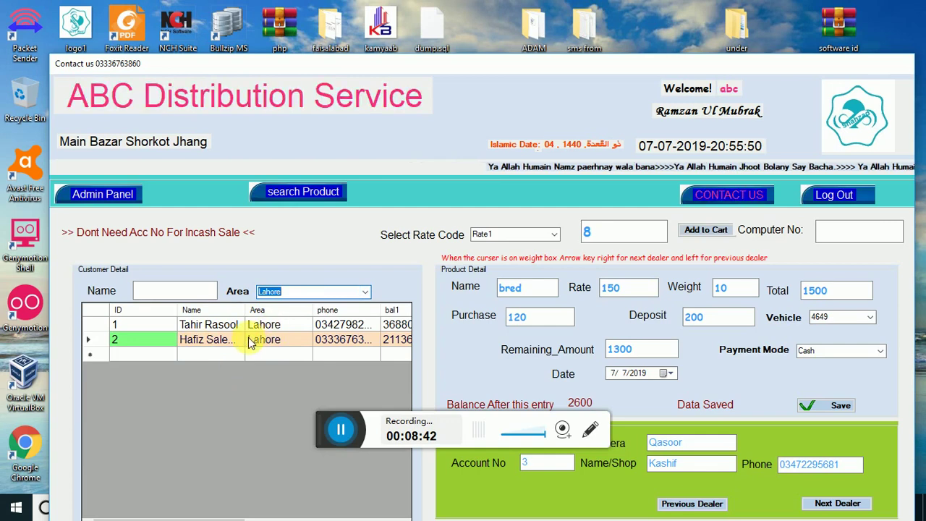
pyautogui.click(365, 292)
pyautogui.click(288, 325)
pyautogui.click(365, 292)
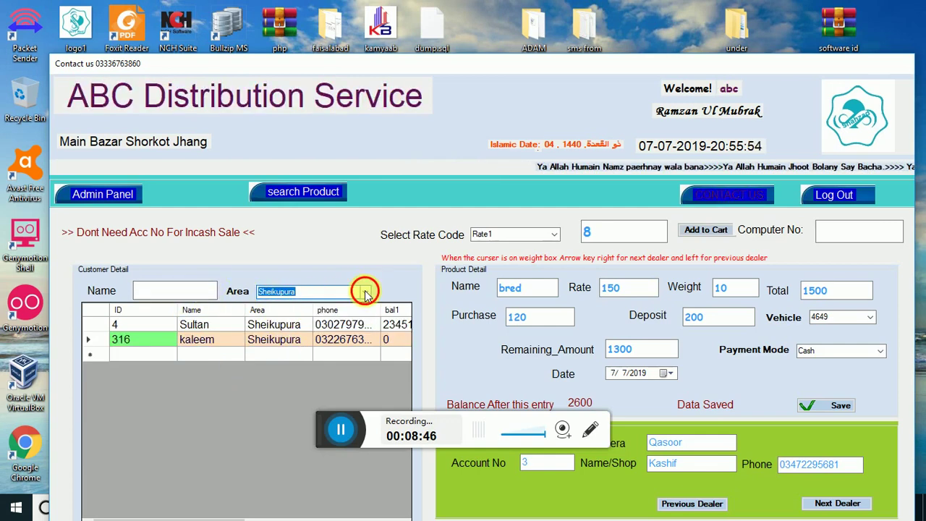
pyautogui.click(312, 324)
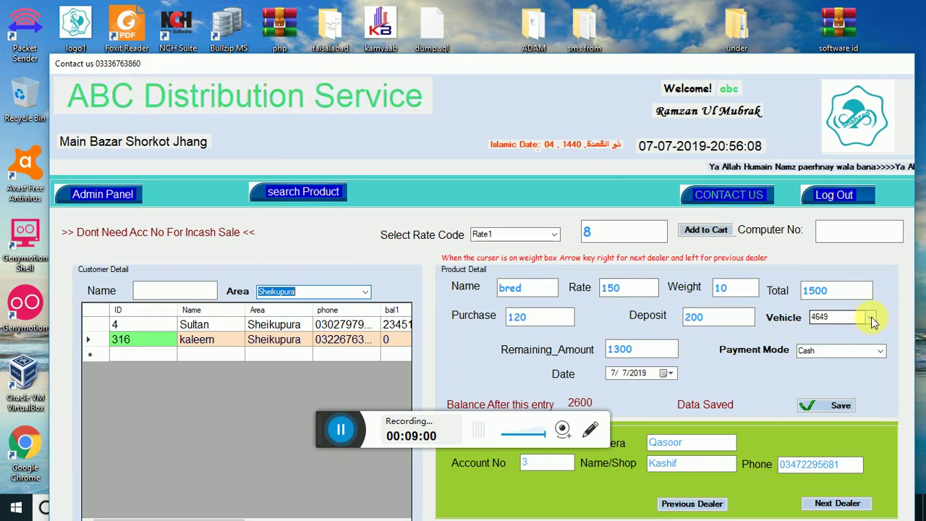
# Keep vehicle 4649 and change the payment mode from Cash to Bank
pyautogui.click(871, 319)
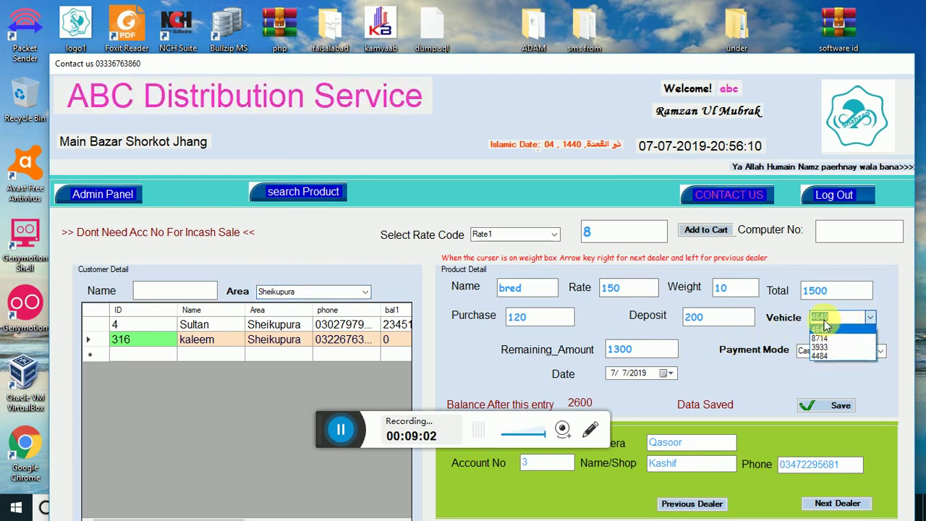
pyautogui.click(842, 330)
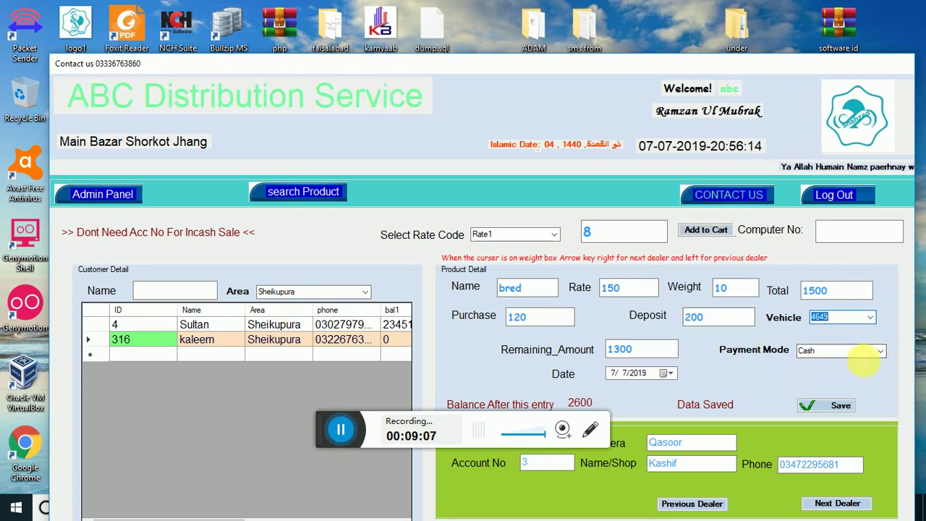
pyautogui.click(882, 353)
pyautogui.click(829, 370)
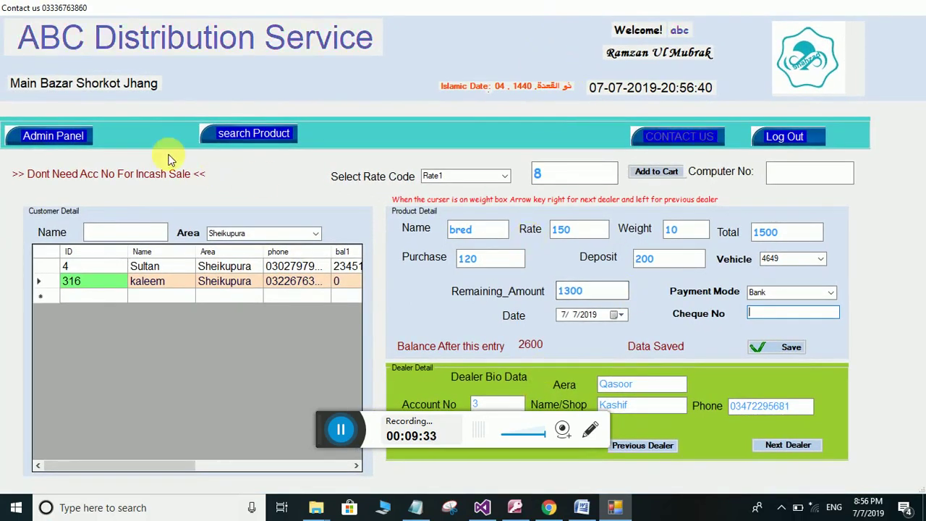
# Return to the admin panel and view the Active Customers balance list (8 customers, 2770 receivable)
pyautogui.click(61, 135)
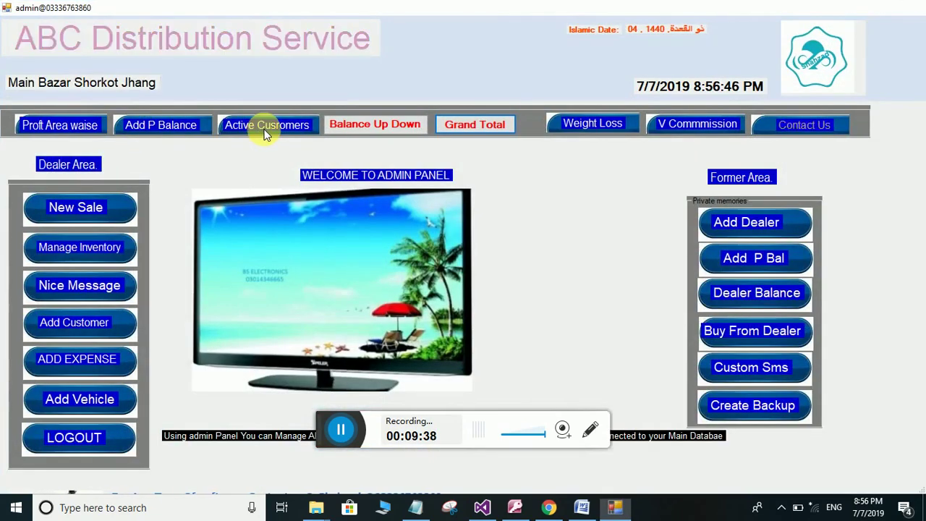
pyautogui.click(265, 127)
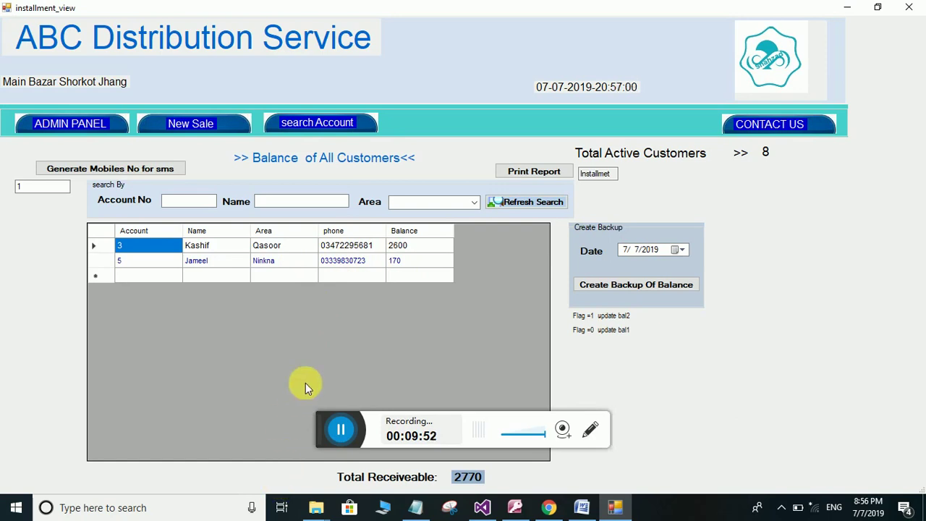
# Print the all-customer balance report to an XPS file named 'all balance'
pyautogui.click(546, 176)
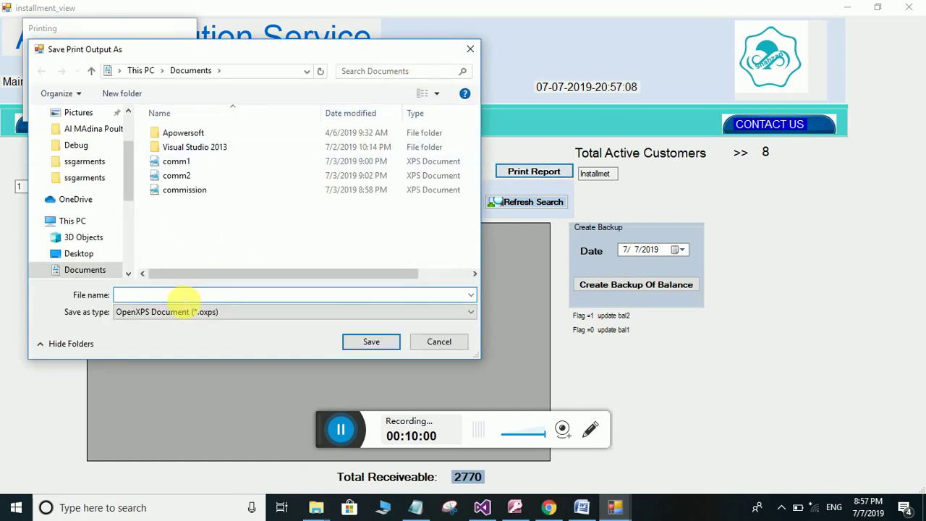
pyautogui.write('all balance')
pyautogui.click(371, 345)
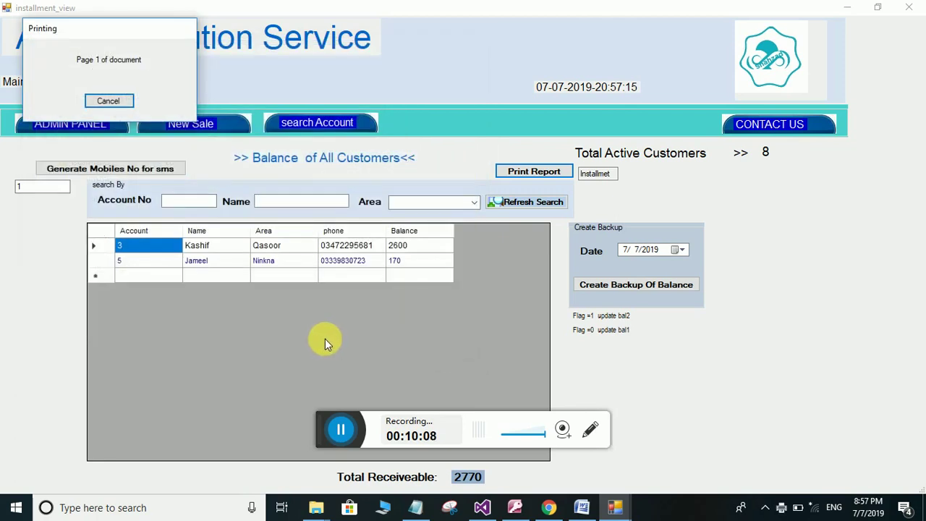
pyautogui.click(845, 8)
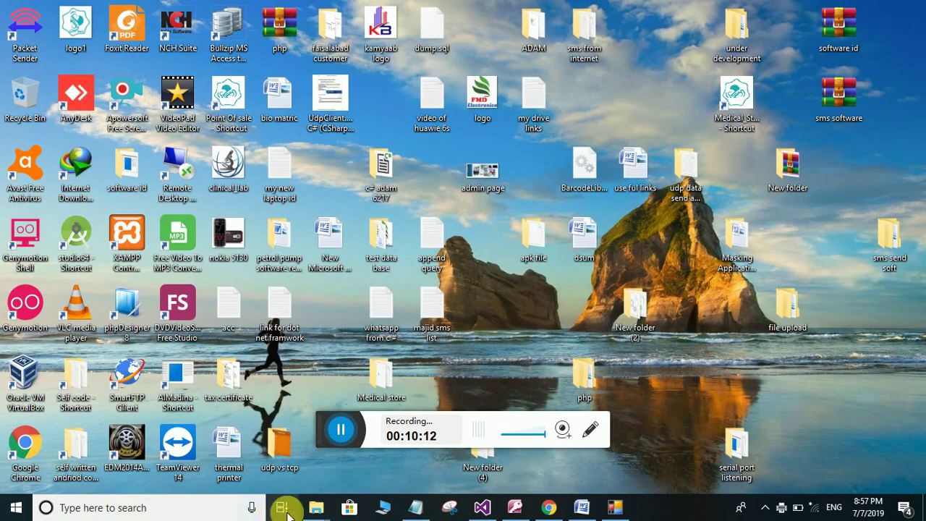
# Find and select the 'all balance' XPS document in File Explorer's Documents folder
pyautogui.moveTo(316, 508)
pyautogui.click(242, 416)
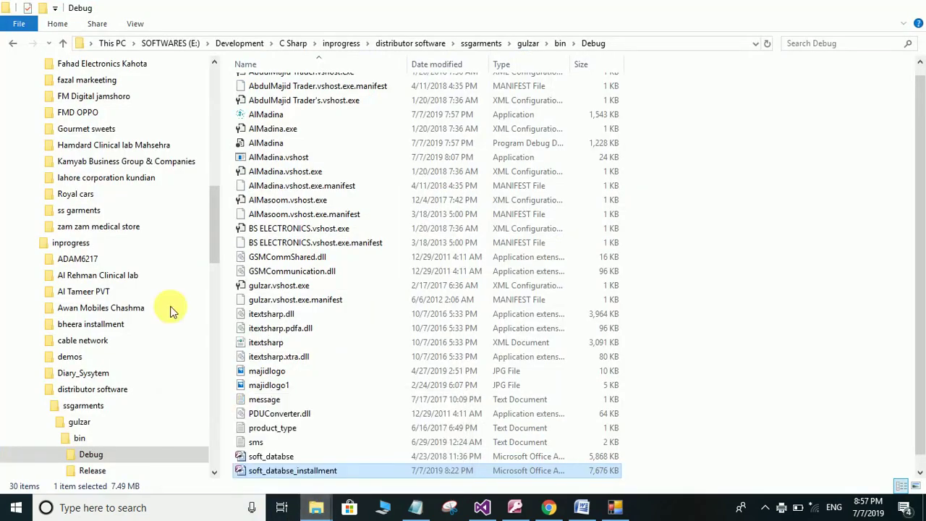
pyautogui.scroll(2, 135, 120)
pyautogui.moveTo(218, 169); pyautogui.dragTo(201, 73)
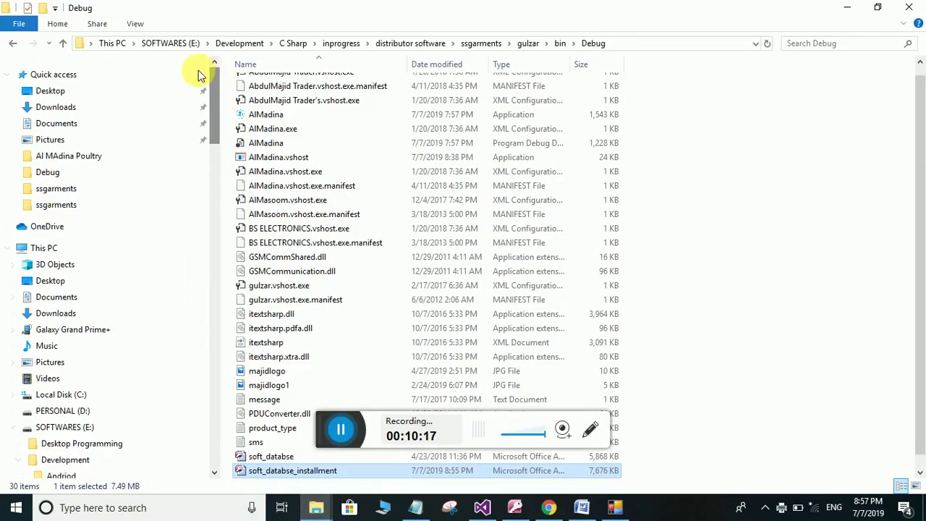
pyautogui.click(62, 126)
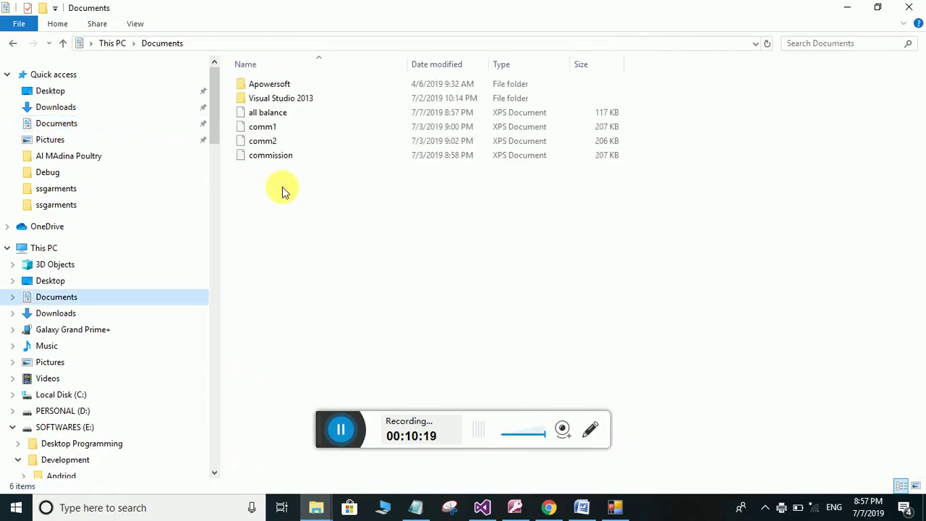
pyautogui.click(275, 115)
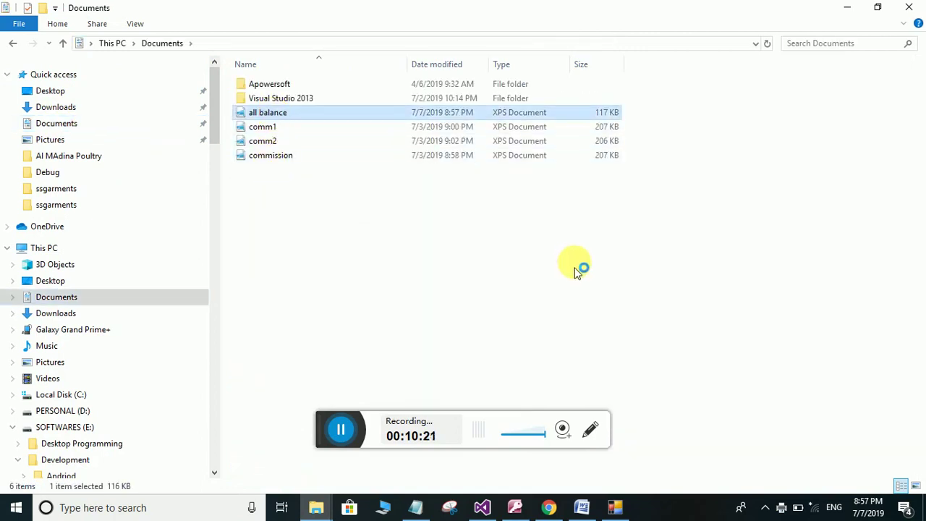
# Review the 'all balance' report, selecting the header text and the 2600 and 170 balances, then close it
pyautogui.scroll(-1, 503, 265)
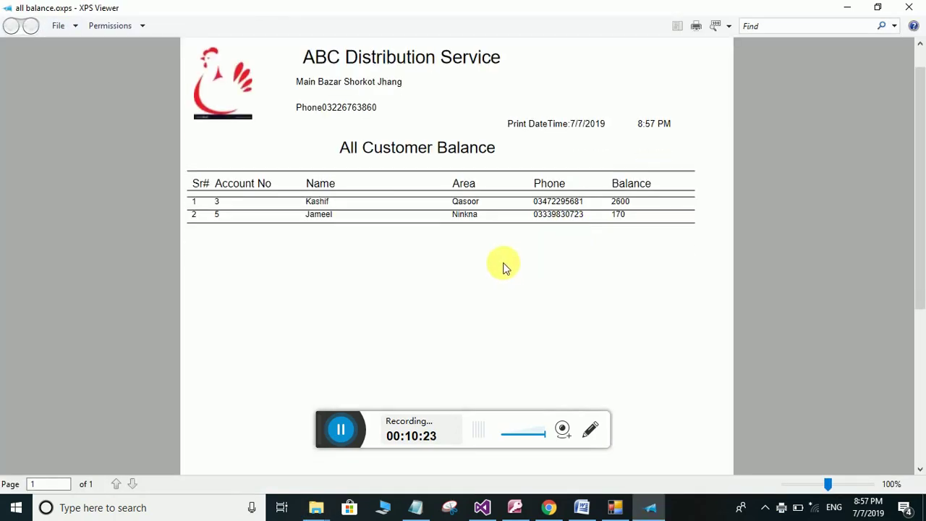
pyautogui.scroll(1, 405, 250)
pyautogui.scroll(-1, 348, 230)
pyautogui.scroll(1, 316, 217)
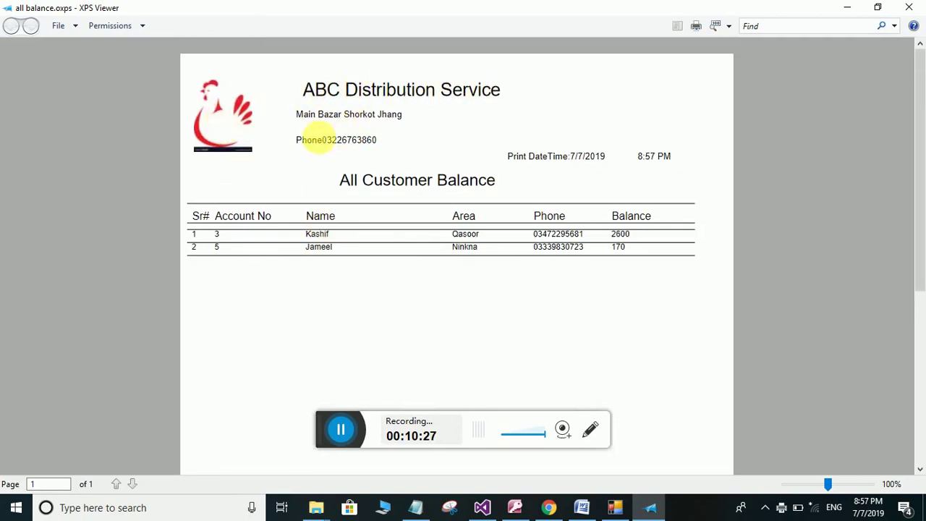
pyautogui.moveTo(322, 116); pyautogui.dragTo(398, 117)
pyautogui.moveTo(316, 141); pyautogui.dragTo(377, 142)
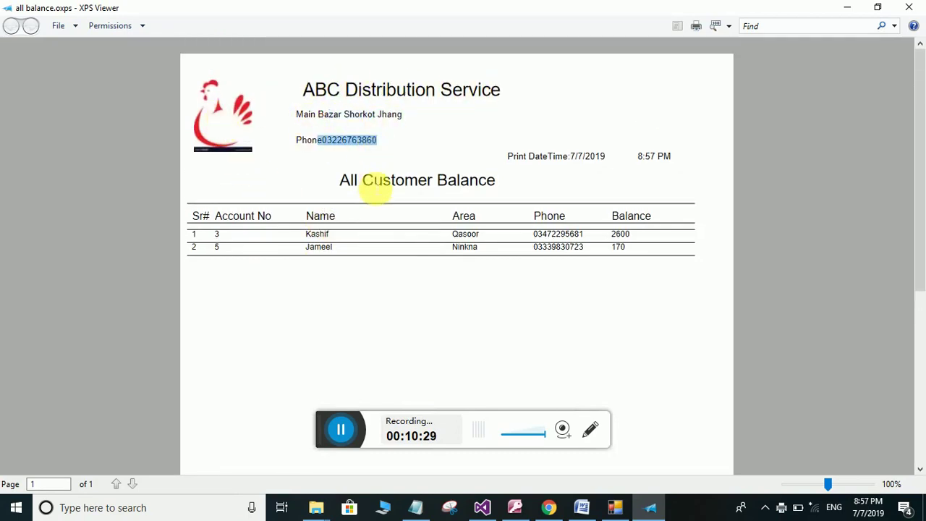
pyautogui.doubleClick(631, 237)
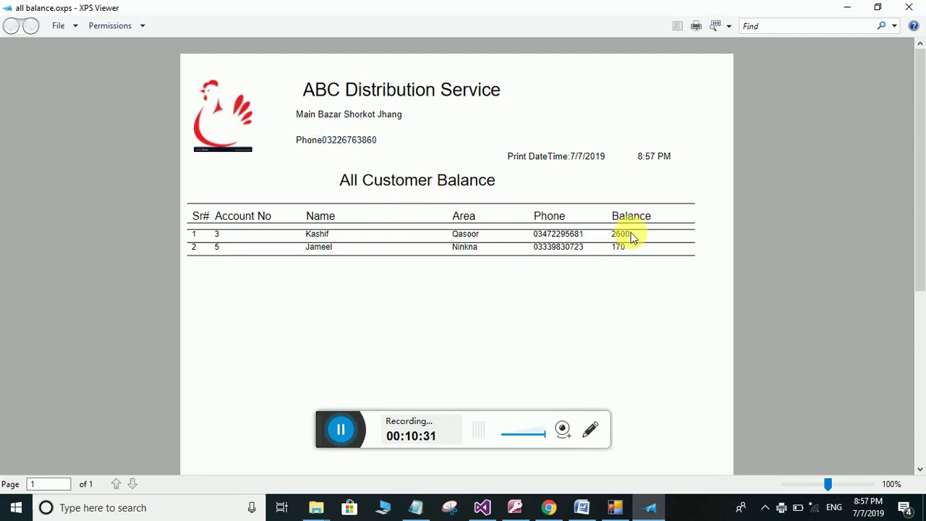
pyautogui.doubleClick(619, 247)
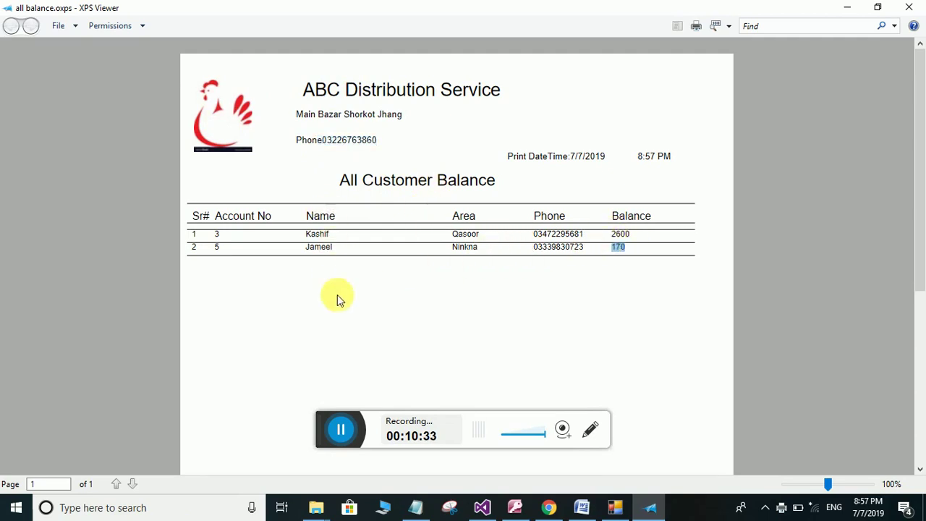
pyautogui.scroll(-3, 340, 325)
pyautogui.scroll(2, 338, 327)
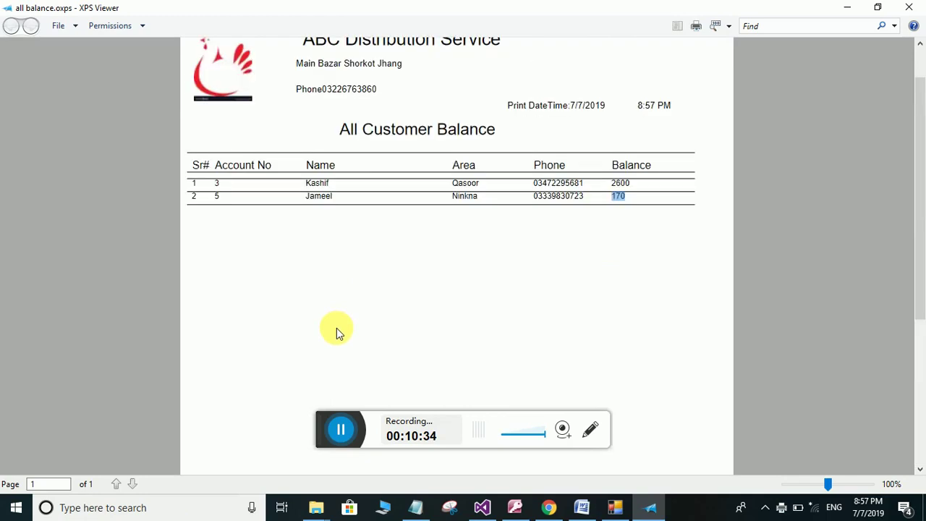
pyautogui.scroll(1, 478, 254)
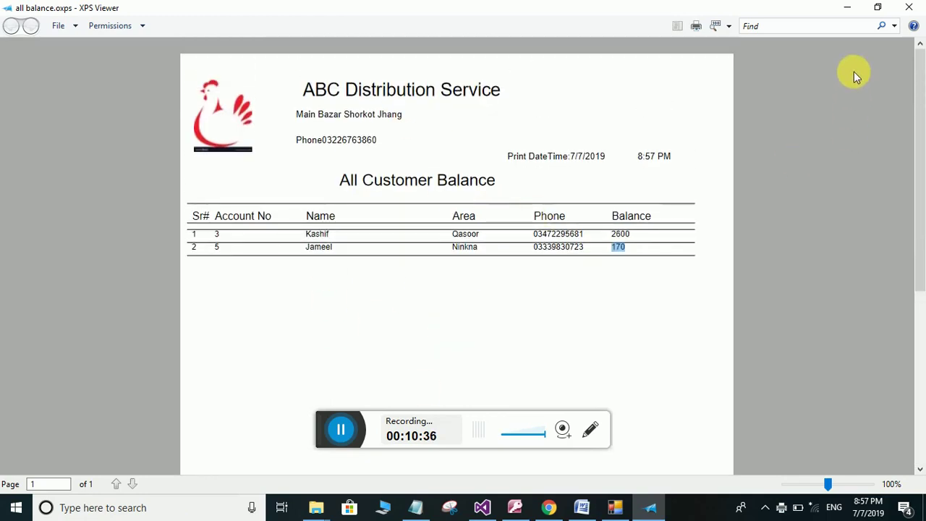
pyautogui.click(909, 7)
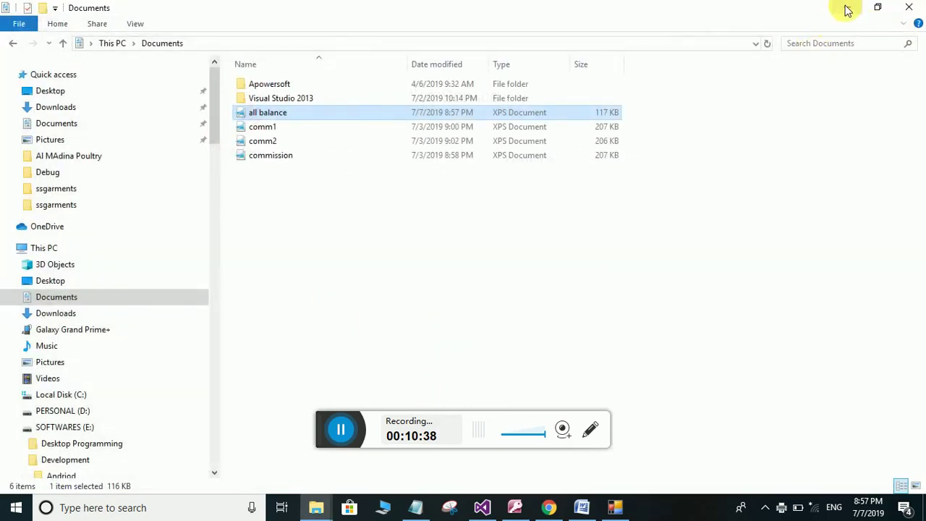
# Minimize the file browser, bring back the customer balance list and close it
pyautogui.click(848, 11)
pyautogui.click(617, 507)
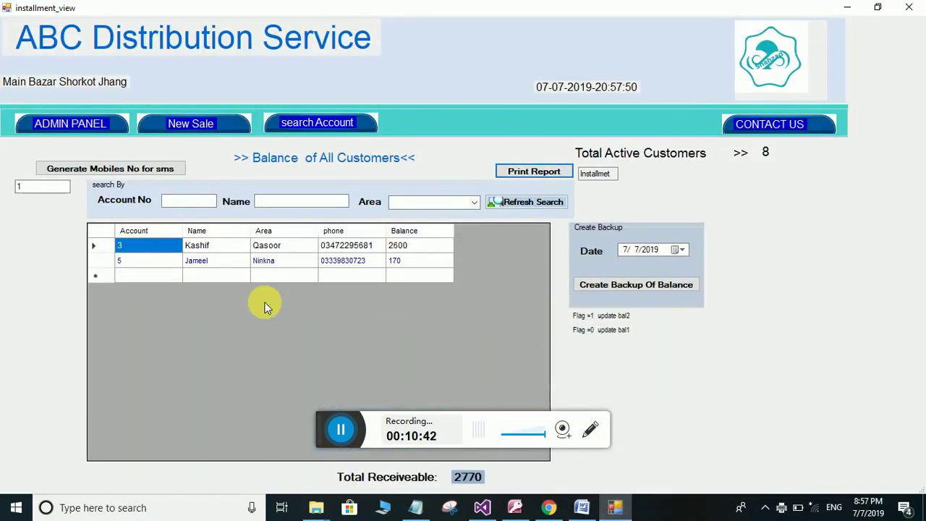
pyautogui.press('Escape')
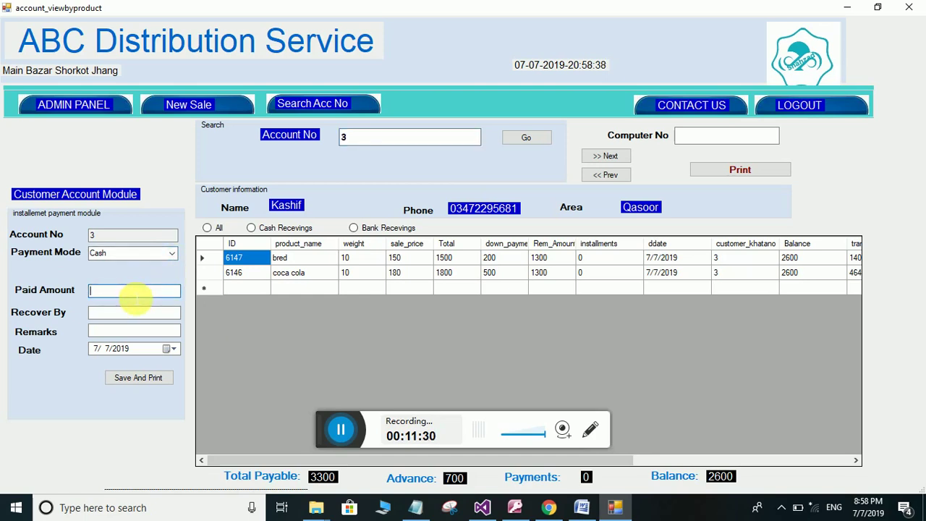
# Enter a paid amount of 2000 and the collector's name in Recover By
pyautogui.write('000')
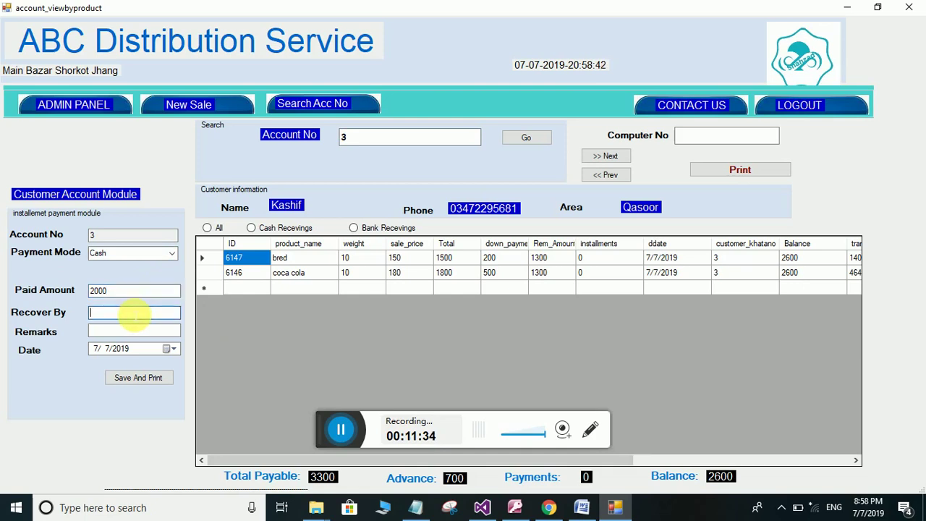
pyautogui.click(134, 313)
pyautogui.write('ali')
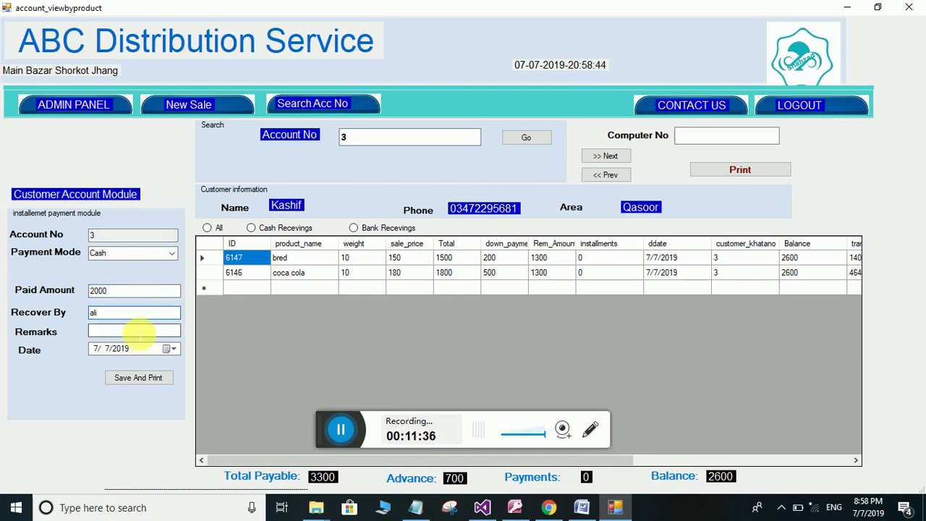
pyautogui.write('ok')
# Save the payment without printing a receipt, dismiss both messages, and close the account window
pyautogui.click(149, 382)
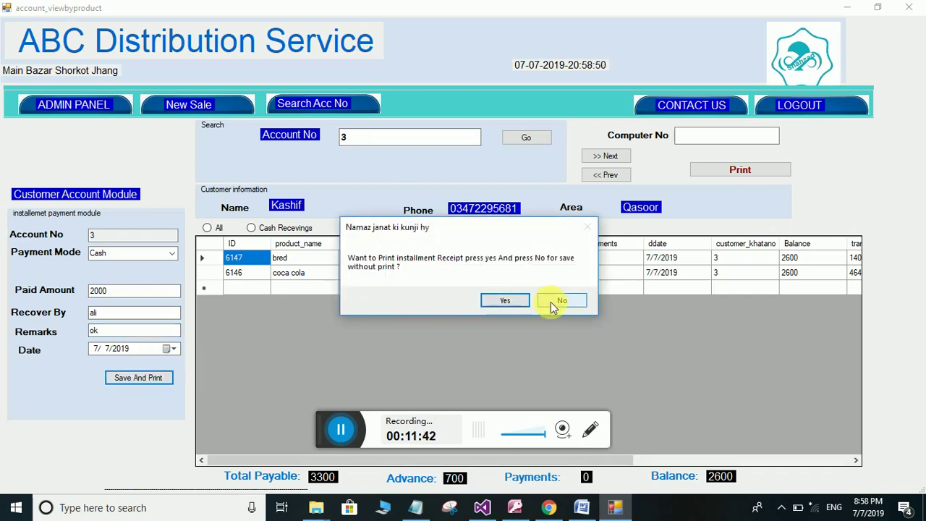
pyautogui.click(552, 301)
pyautogui.click(474, 297)
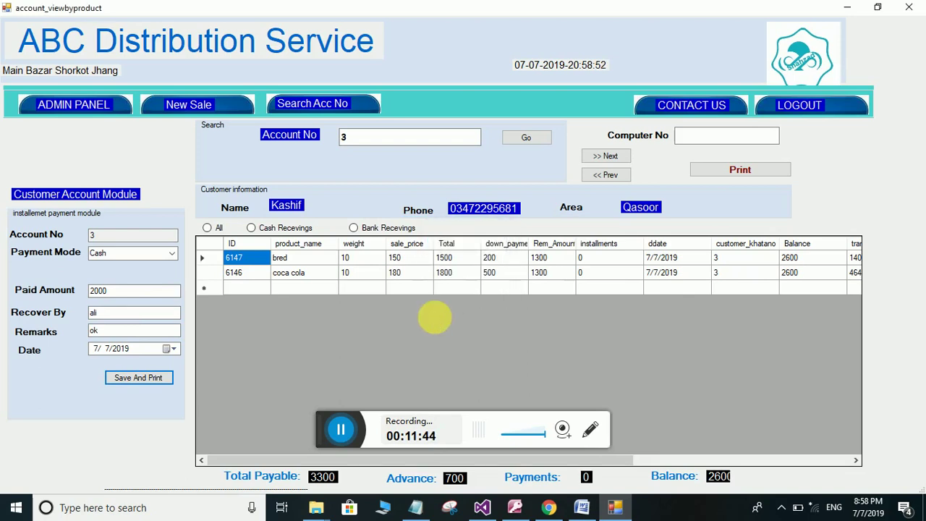
pyautogui.click(541, 297)
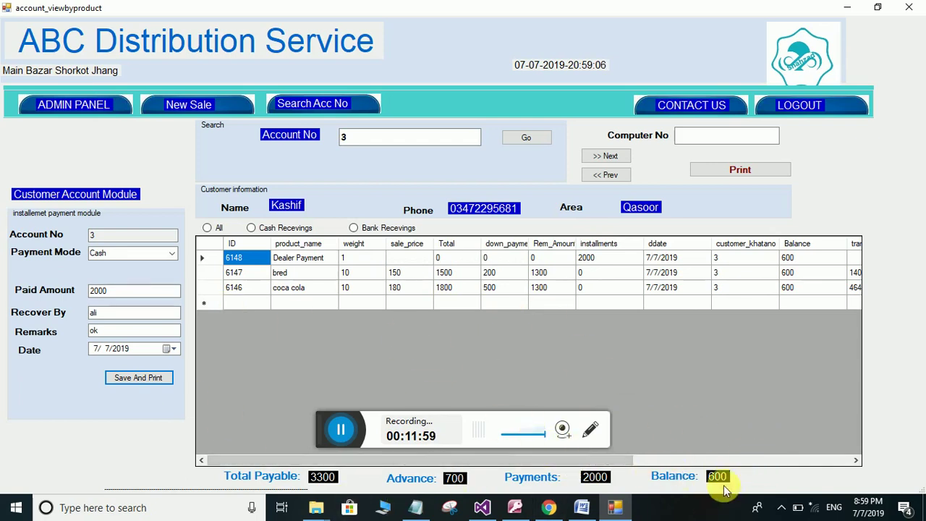
pyautogui.click(79, 108)
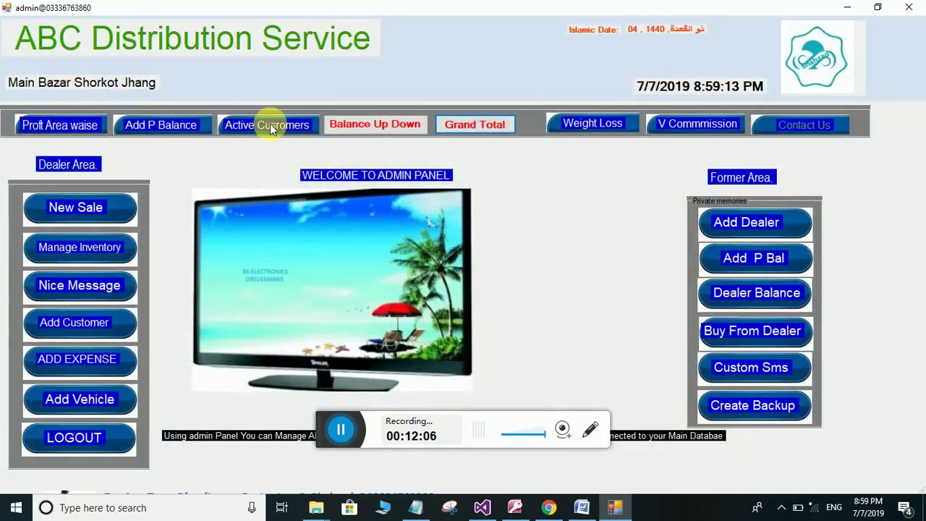
# Open the Active Customers balance list and filter it by Lahore, Qasoor, Sheikupura, then Ninkna
pyautogui.click(267, 128)
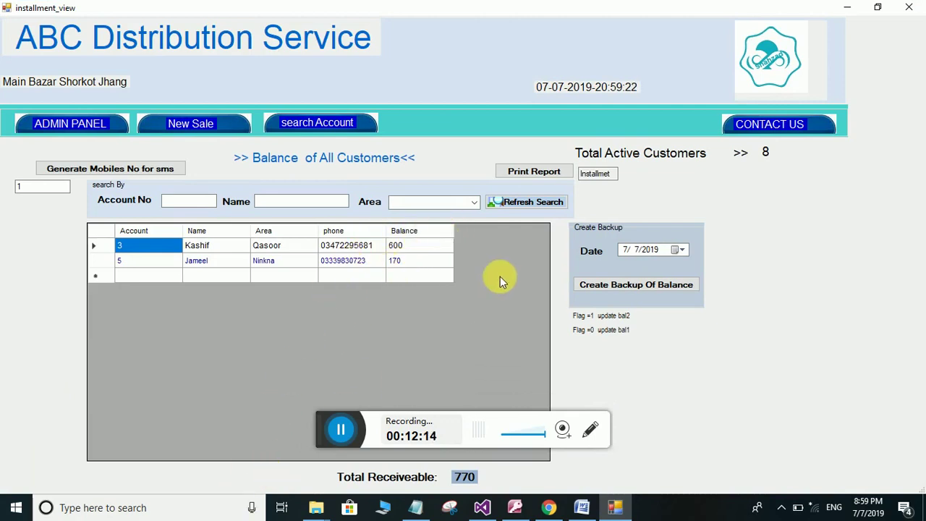
pyautogui.click(474, 203)
pyautogui.click(424, 214)
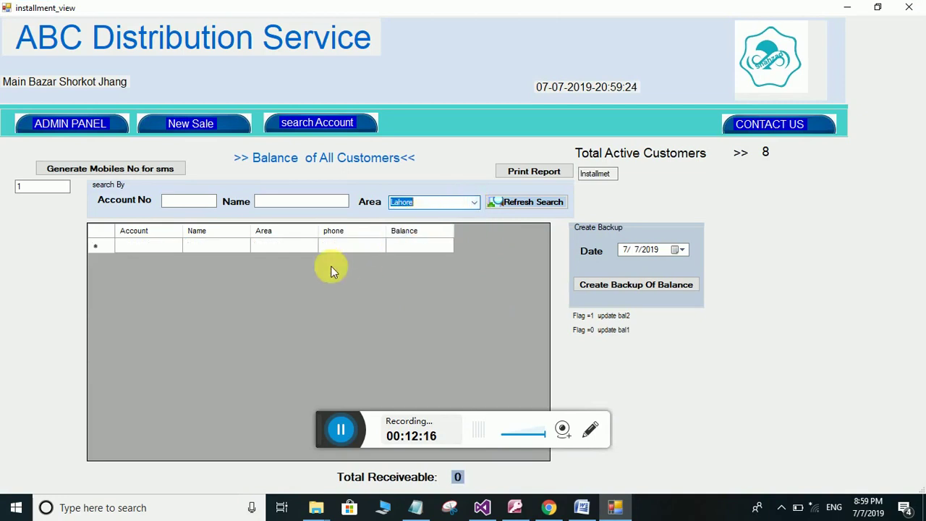
pyautogui.click(474, 205)
pyautogui.click(431, 220)
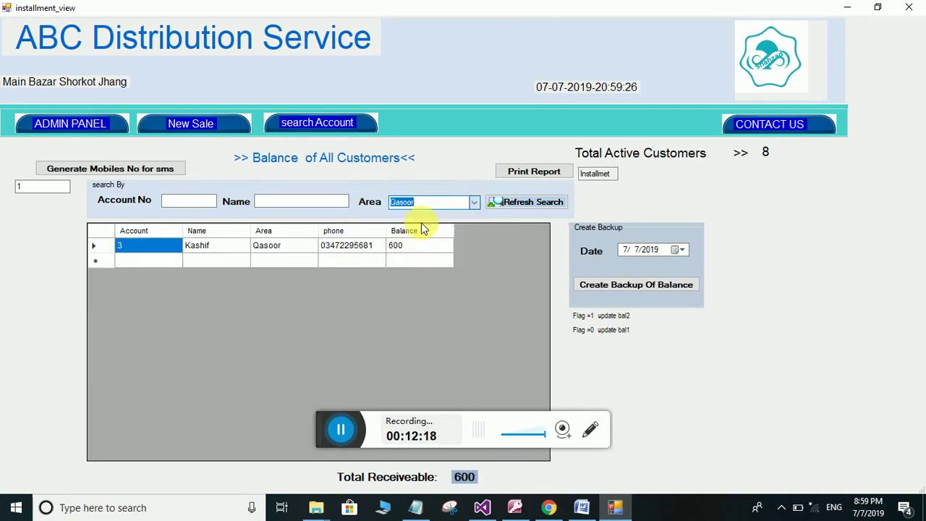
pyautogui.click(474, 203)
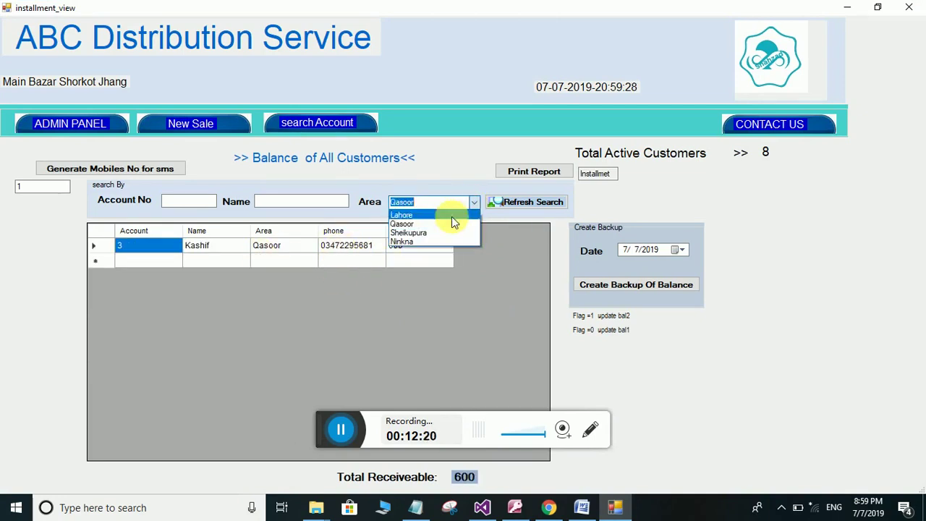
pyautogui.click(431, 233)
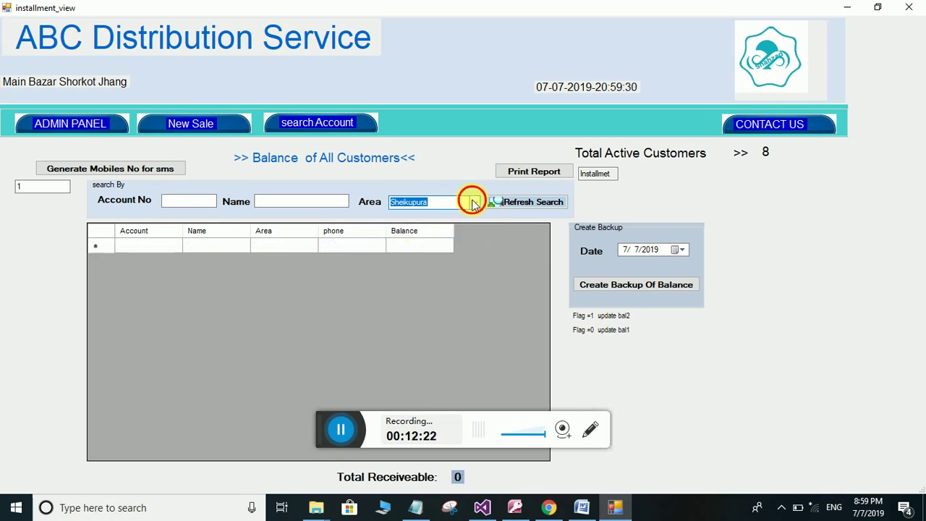
pyautogui.click(474, 204)
pyautogui.click(427, 243)
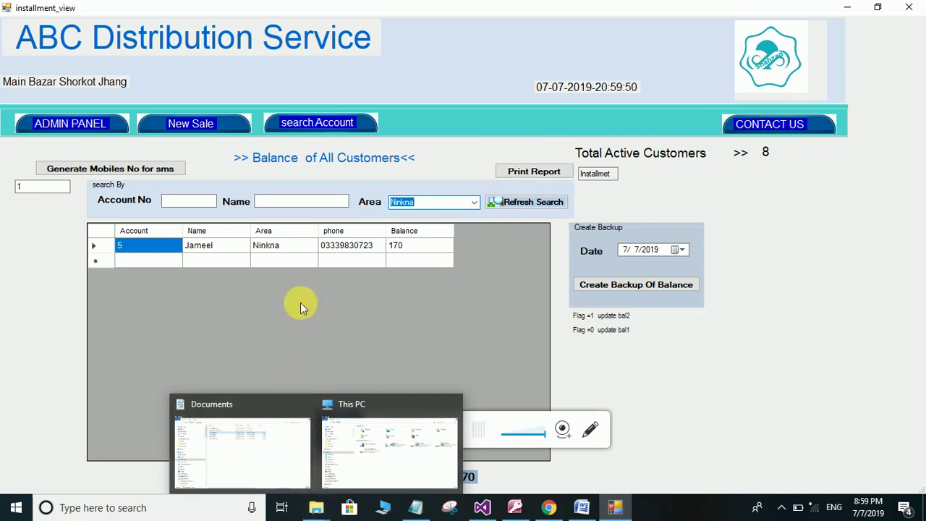
# Refilter to Lahore, then Qasoor to confirm a 600 receivable, and close the list
pyautogui.click(471, 202)
pyautogui.click(444, 215)
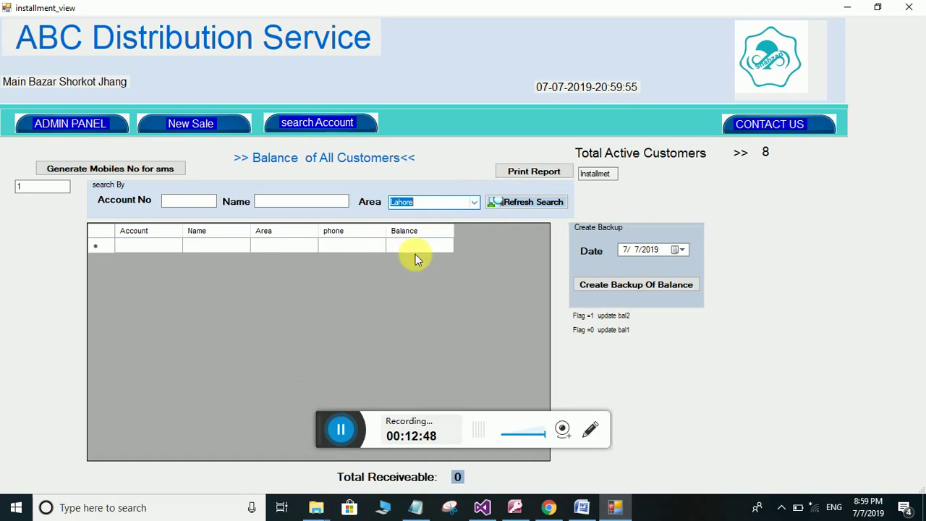
pyautogui.click(474, 202)
pyautogui.click(440, 223)
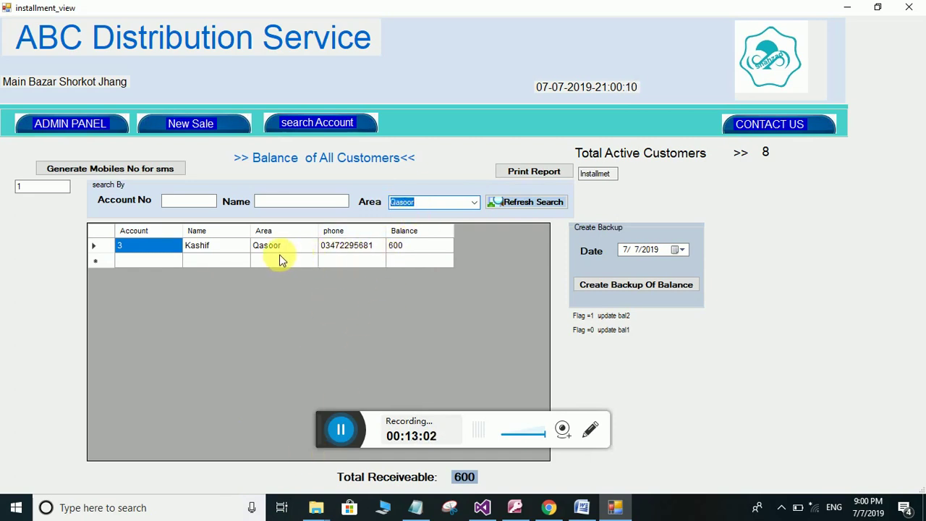
pyautogui.click(78, 125)
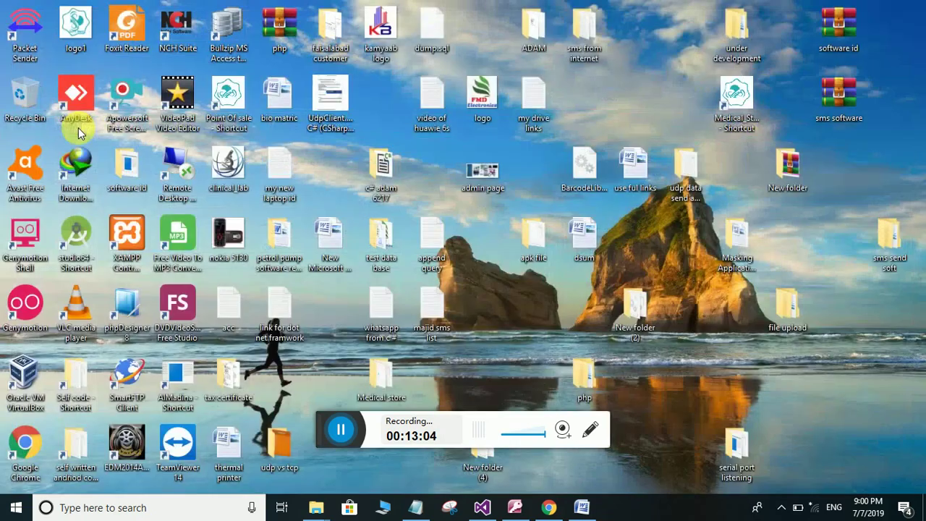
pyautogui.doubleClick(296, 235)
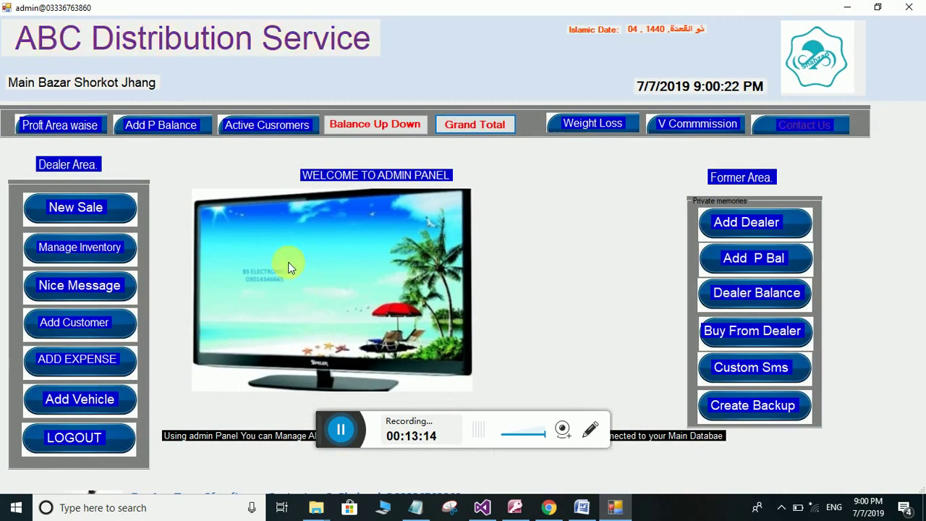
pyautogui.click(183, 127)
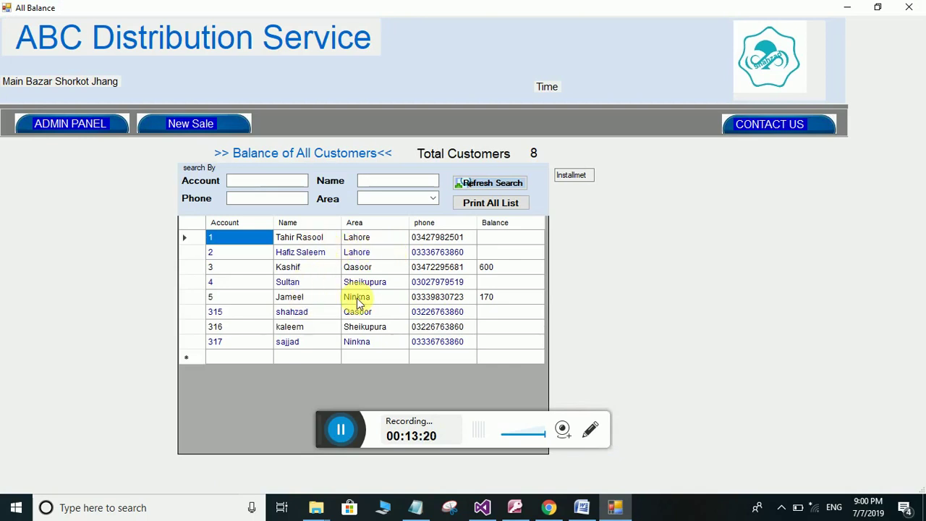
pyautogui.doubleClick(298, 243)
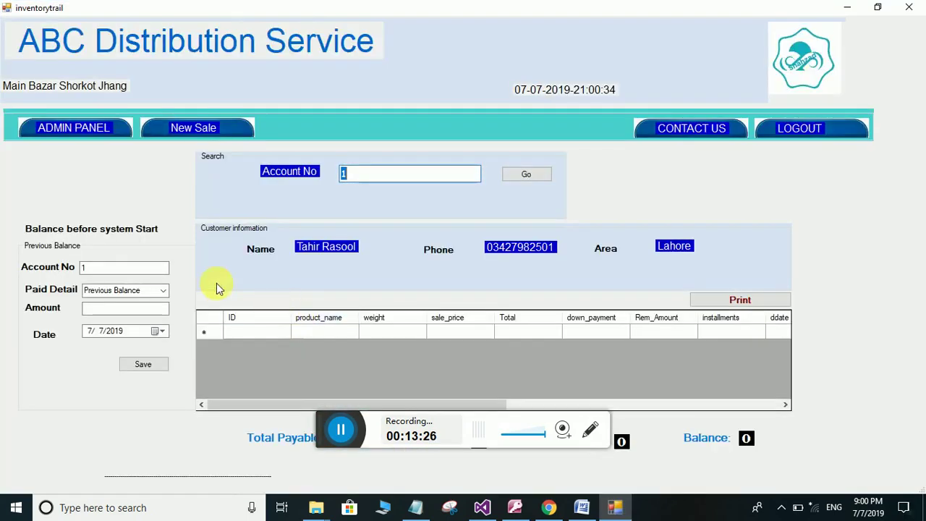
# Keep Previous Balance as the payment detail, check the Amount field, then return to the admin panel
pyautogui.click(162, 291)
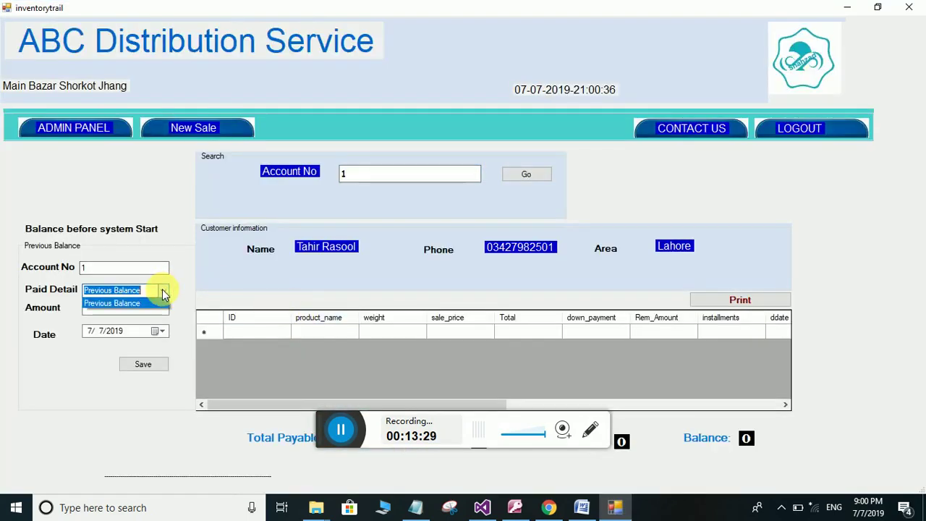
pyautogui.click(153, 300)
pyautogui.click(156, 309)
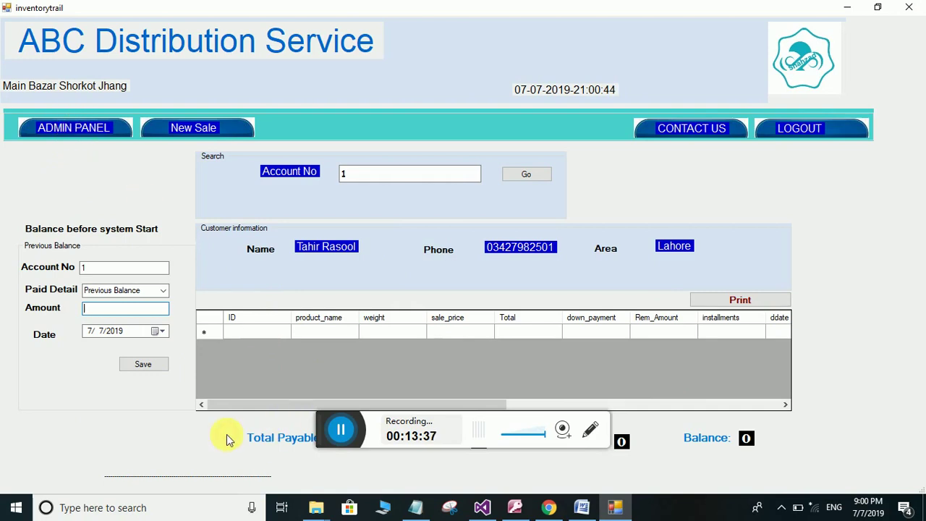
pyautogui.click(110, 128)
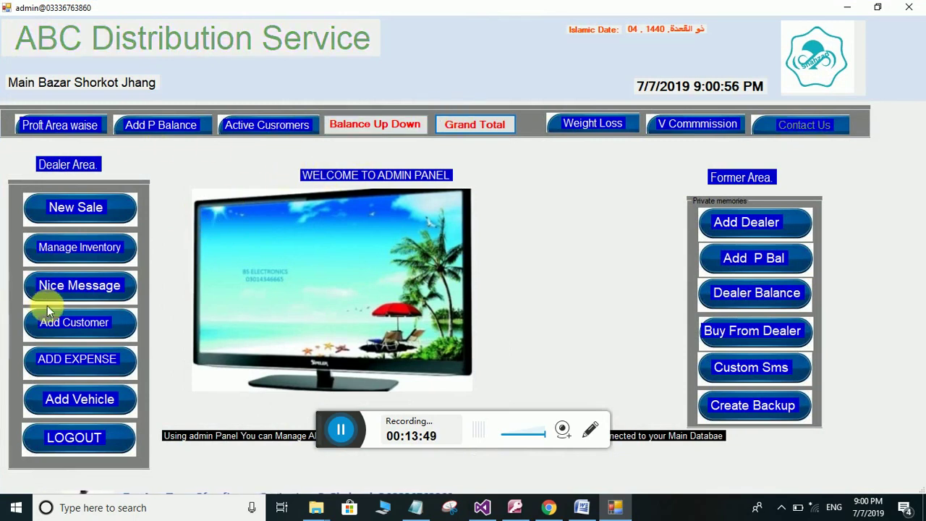
# Open the area-wise profit history and search Qasoor, showing a profit of 400
pyautogui.click(51, 126)
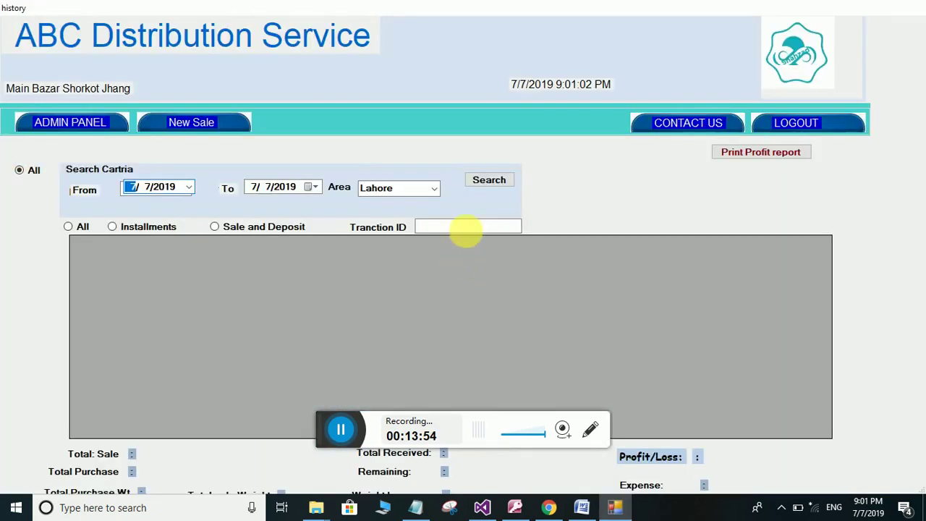
pyautogui.click(471, 181)
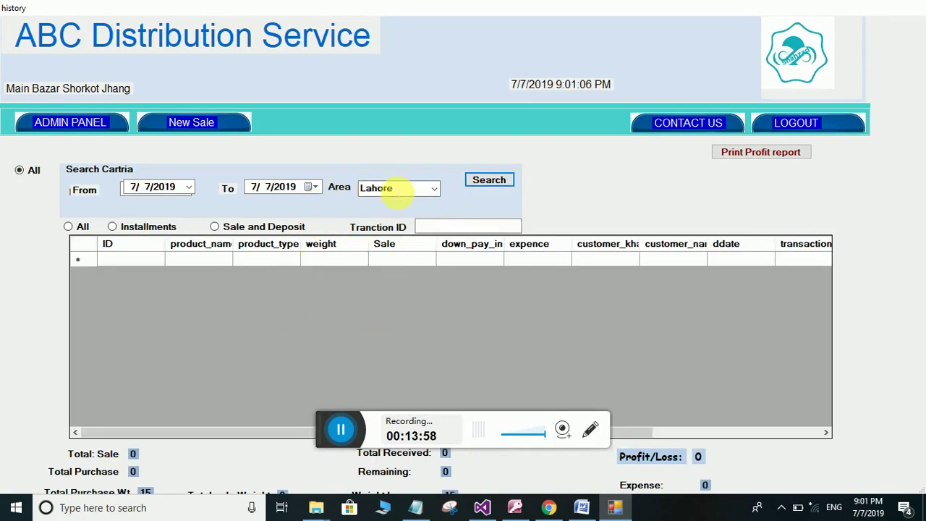
pyautogui.click(434, 189)
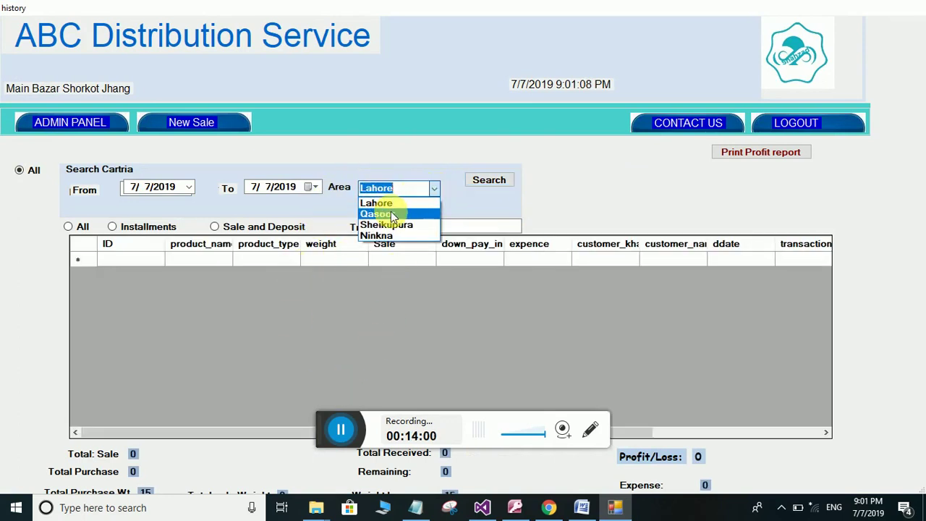
pyautogui.click(390, 215)
pyautogui.click(484, 180)
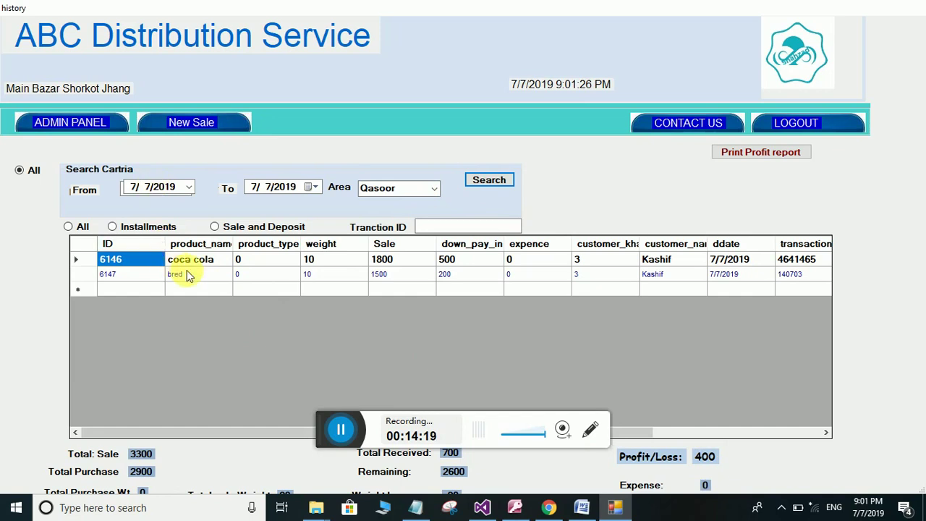
# Search Sheikupura (no sales) and Ninkna (sale 180, purchase 170, profit 10), then return to the admin panel
pyautogui.click(436, 190)
pyautogui.click(402, 223)
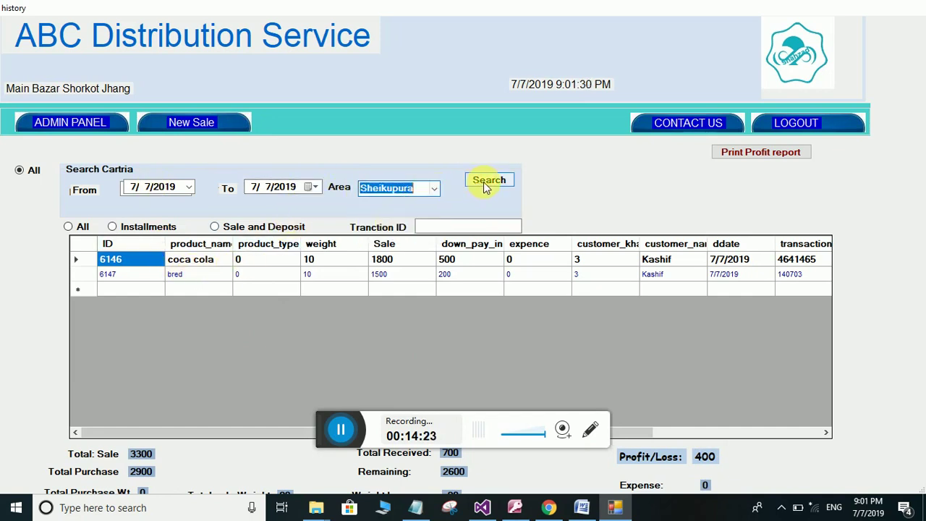
pyautogui.click(487, 182)
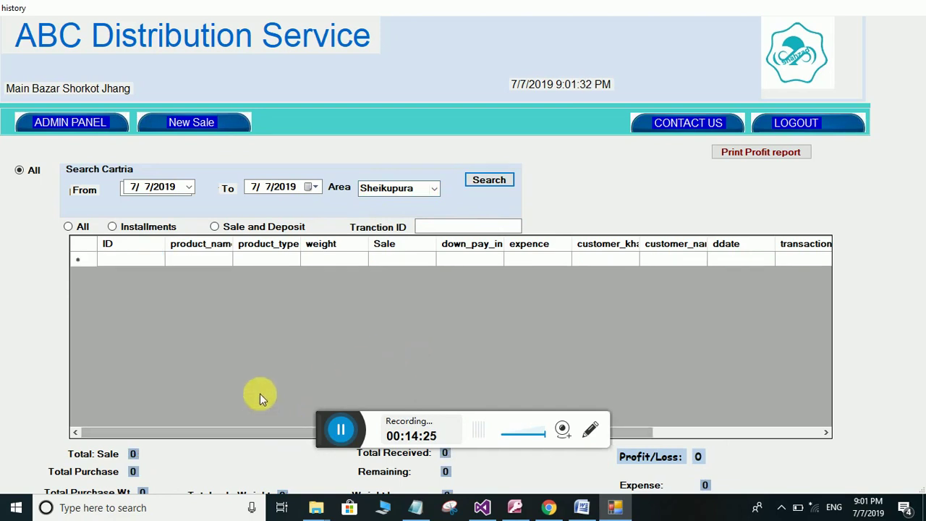
pyautogui.click(434, 188)
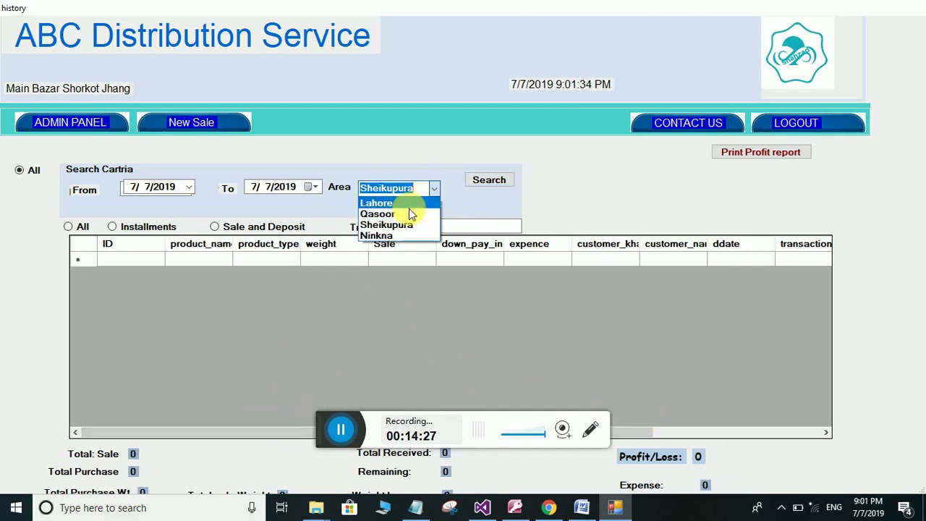
pyautogui.click(377, 235)
pyautogui.click(484, 181)
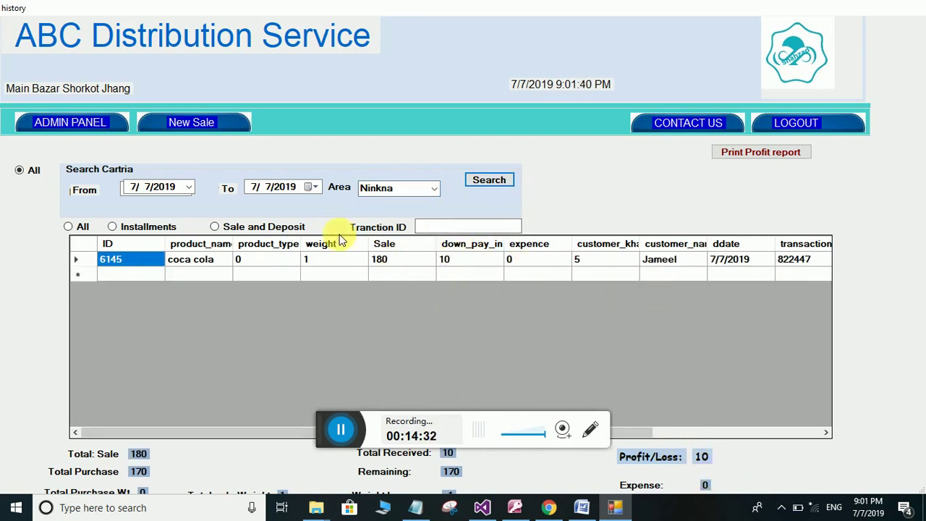
pyautogui.click(67, 123)
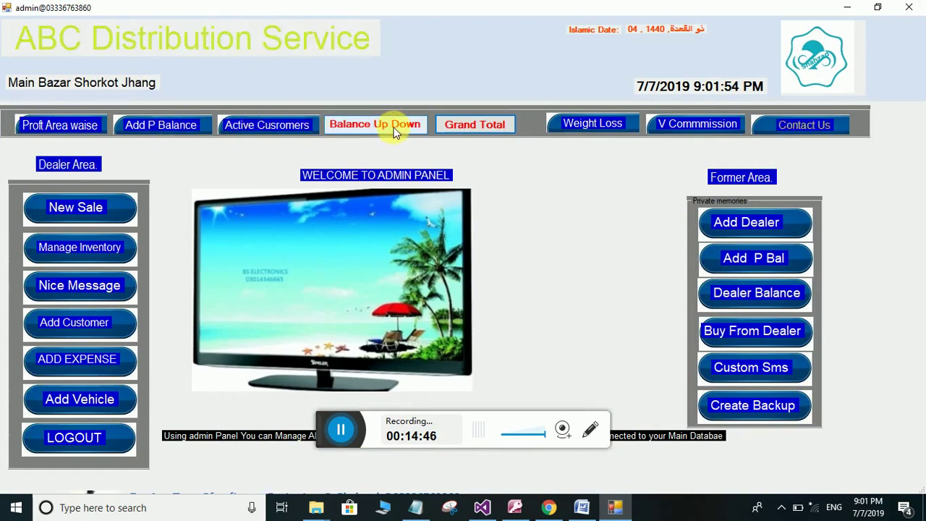
# List the Balance Up Down status for Lahore, showing two accounts with differences 0 and 36730
pyautogui.hotkey('alt', 'F4')
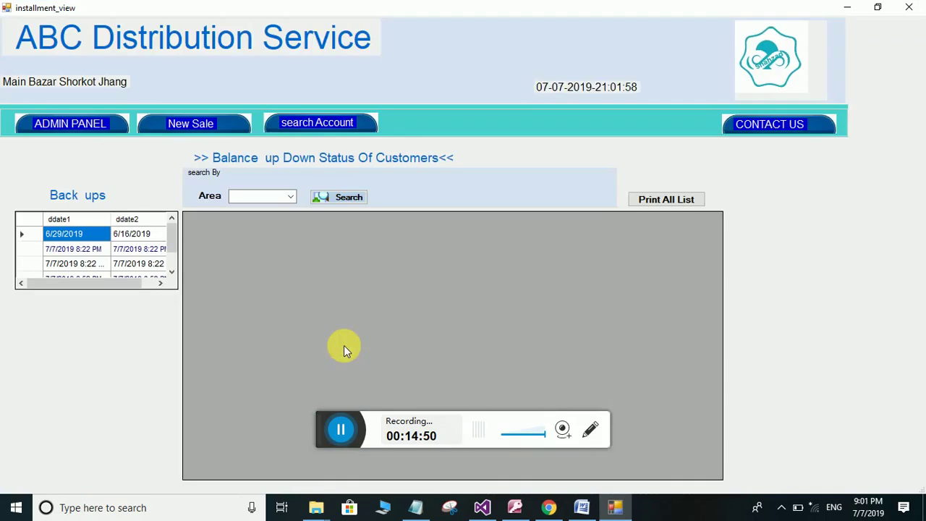
pyautogui.click(294, 192)
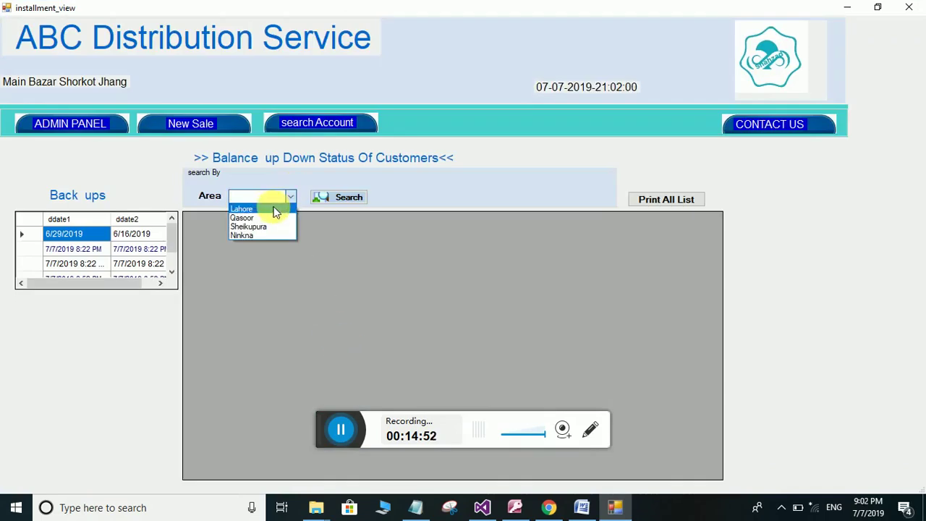
pyautogui.click(246, 206)
pyautogui.click(346, 200)
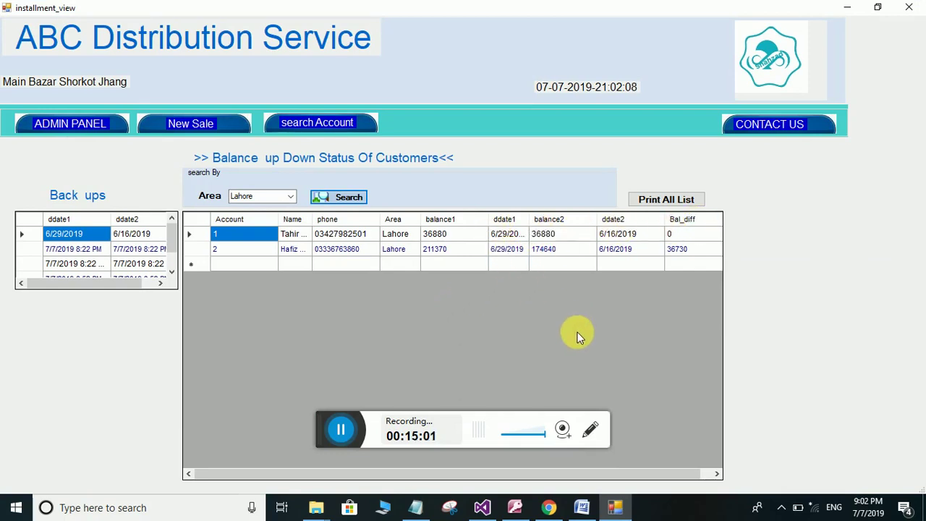
pyautogui.moveTo(861, 512)
# Close the status window, relaunch the admin panel, and view active customers (8 active, 770 receivable)
pyautogui.click(75, 121)
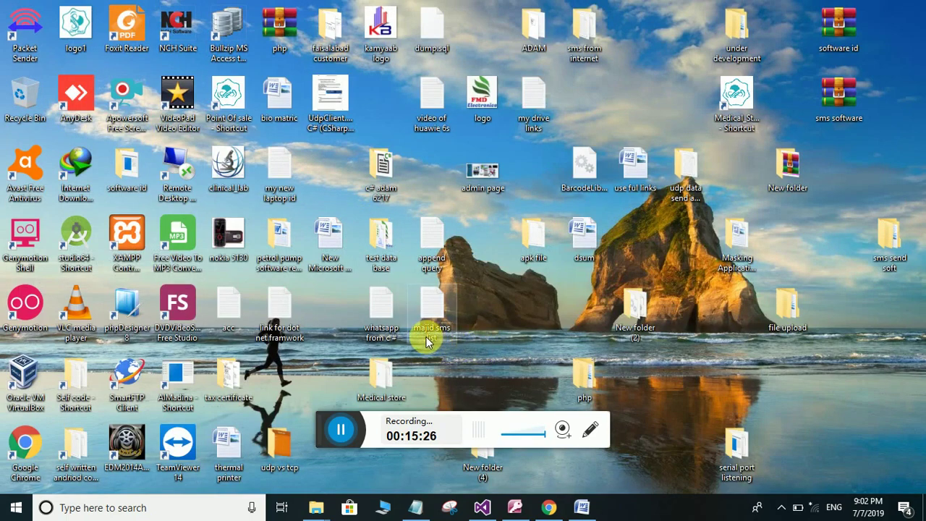
pyautogui.doubleClick(356, 312)
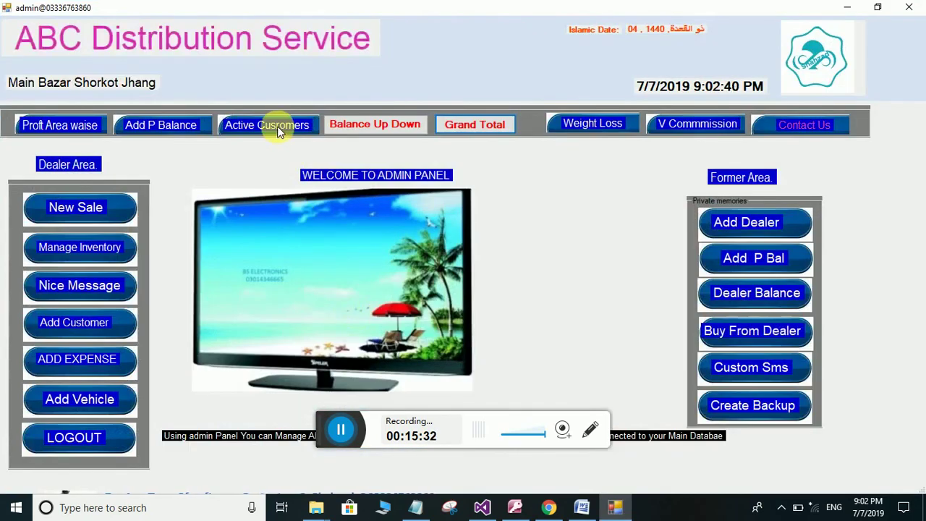
pyautogui.click(277, 128)
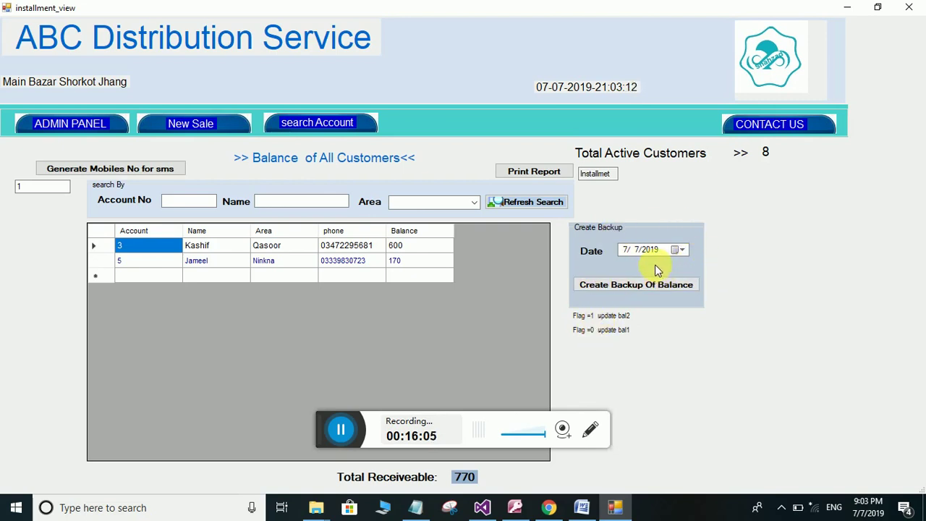
# Check the backup date calendar, keeping 7/7/2019, then return to the admin panel
pyautogui.click(682, 251)
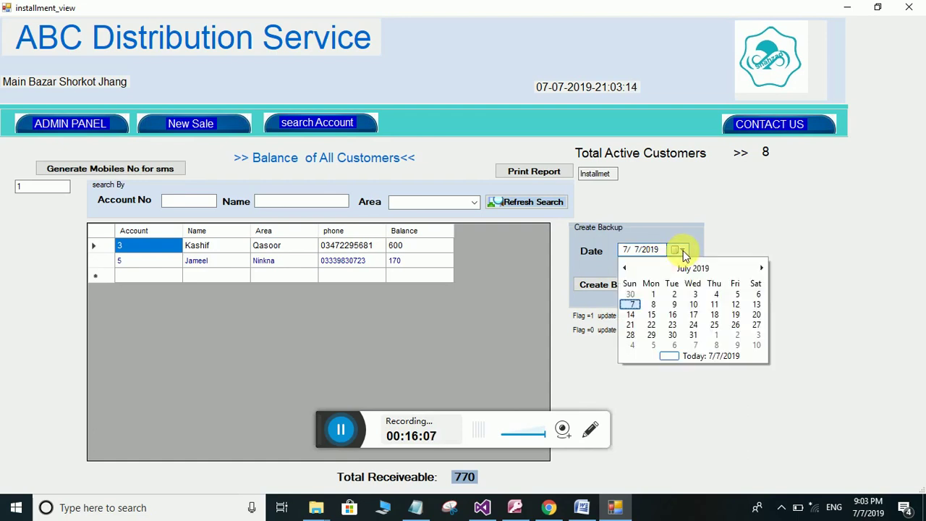
pyautogui.click(683, 250)
pyautogui.click(683, 250)
pyautogui.click(683, 249)
pyautogui.click(683, 250)
pyautogui.click(683, 250)
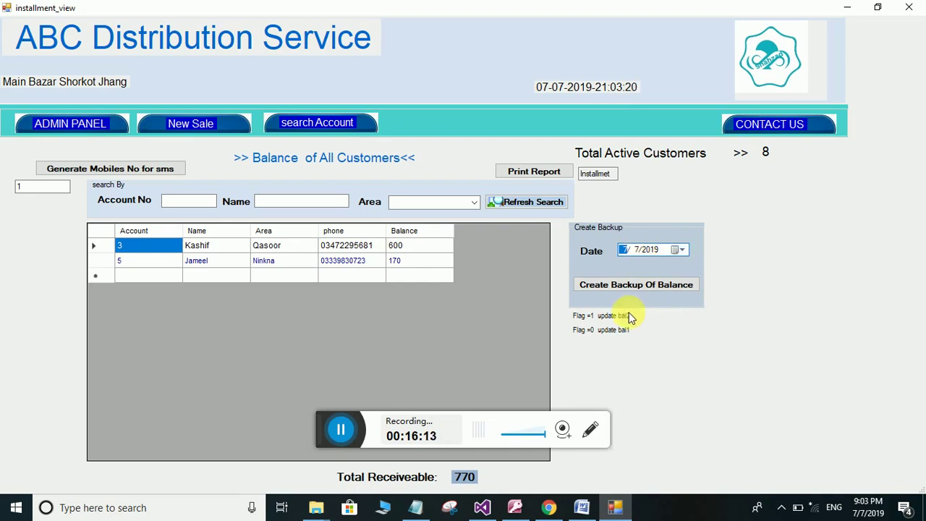
pyautogui.click(73, 125)
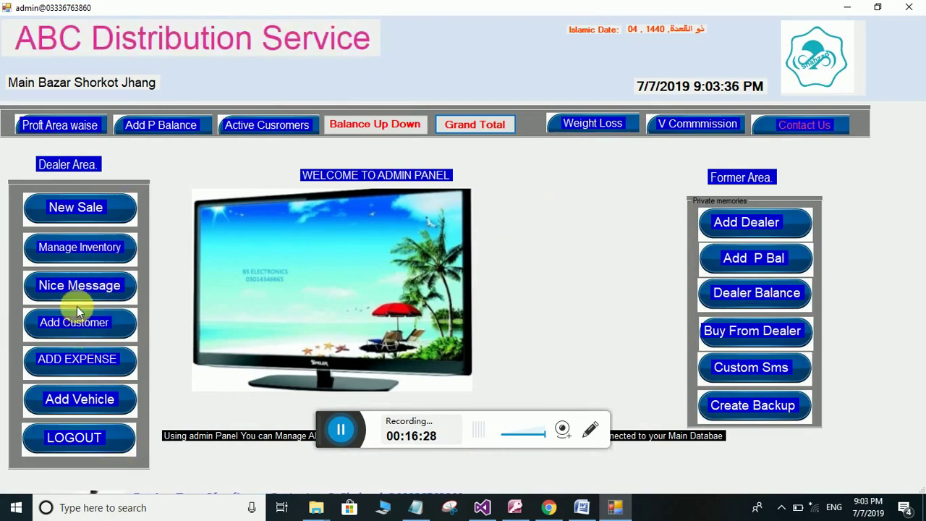
pyautogui.click(78, 362)
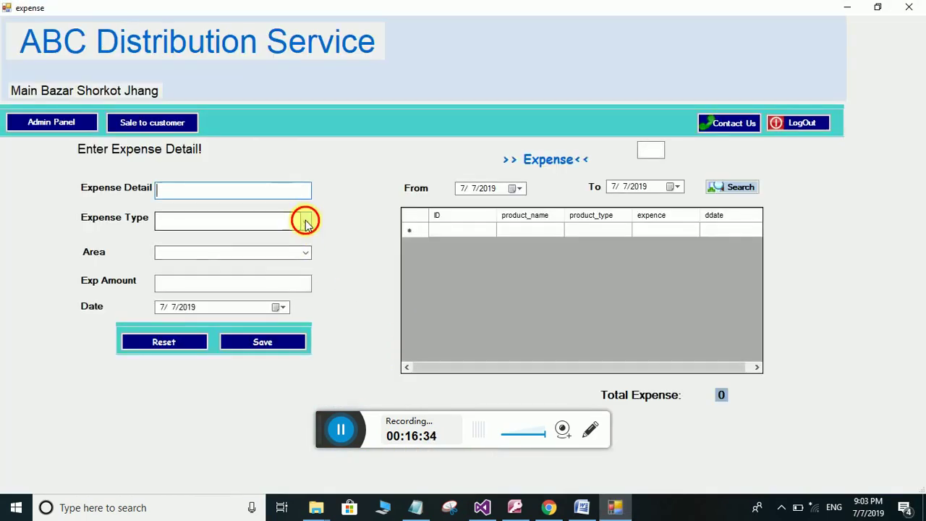
pyautogui.click(305, 223)
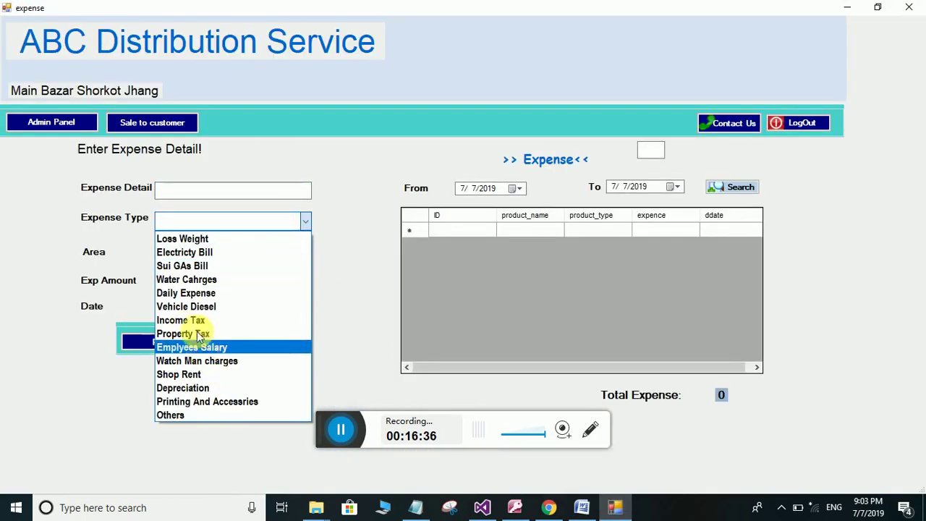
pyautogui.click(347, 278)
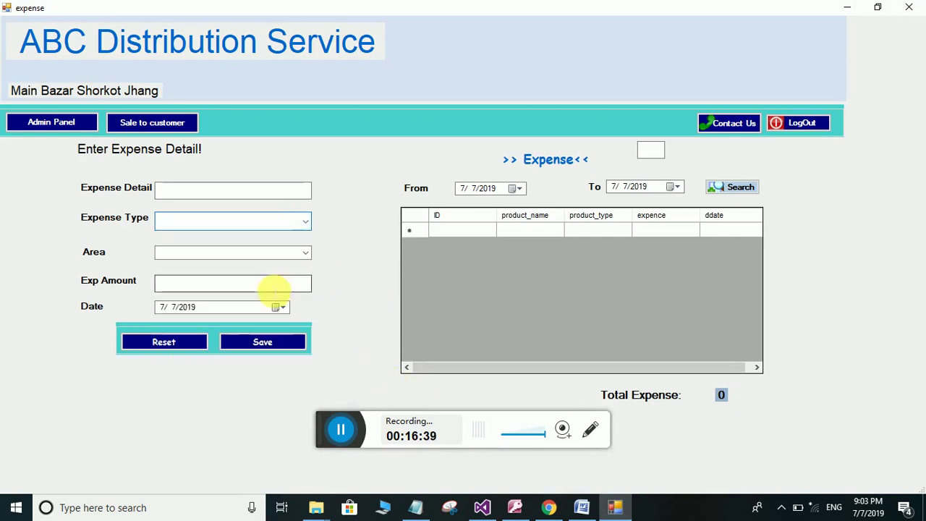
pyautogui.click(305, 254)
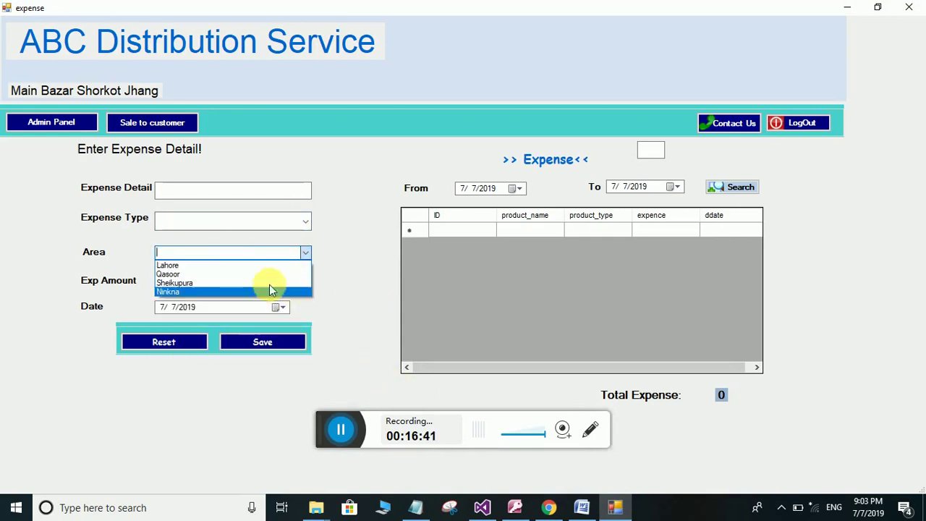
pyautogui.click(353, 286)
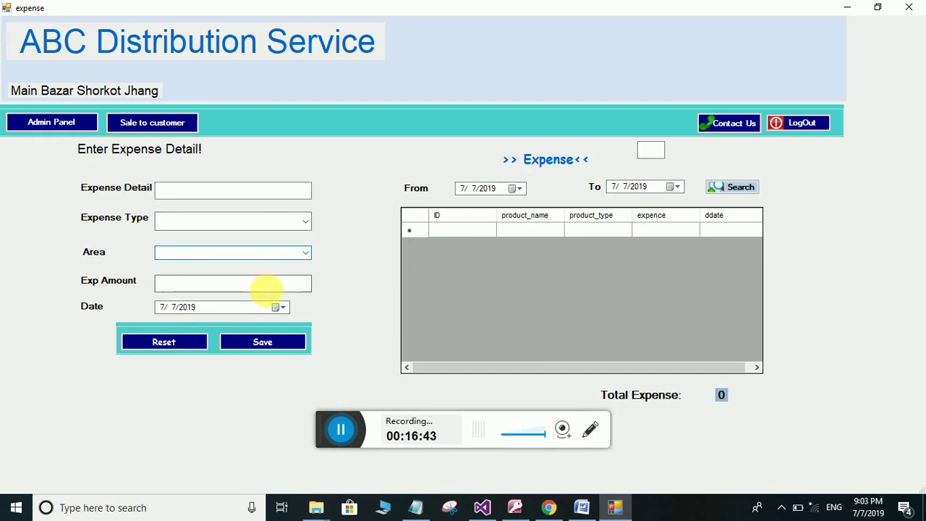
pyautogui.click(310, 223)
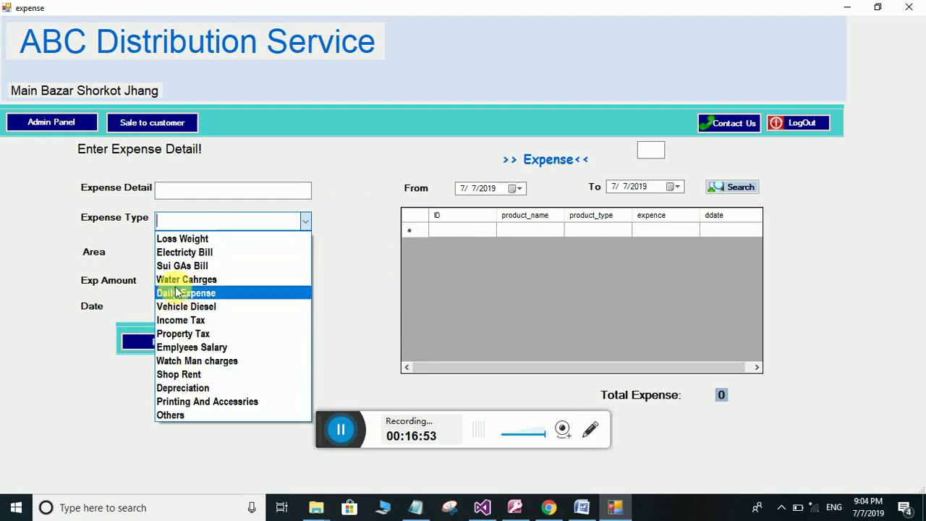
pyautogui.click(386, 267)
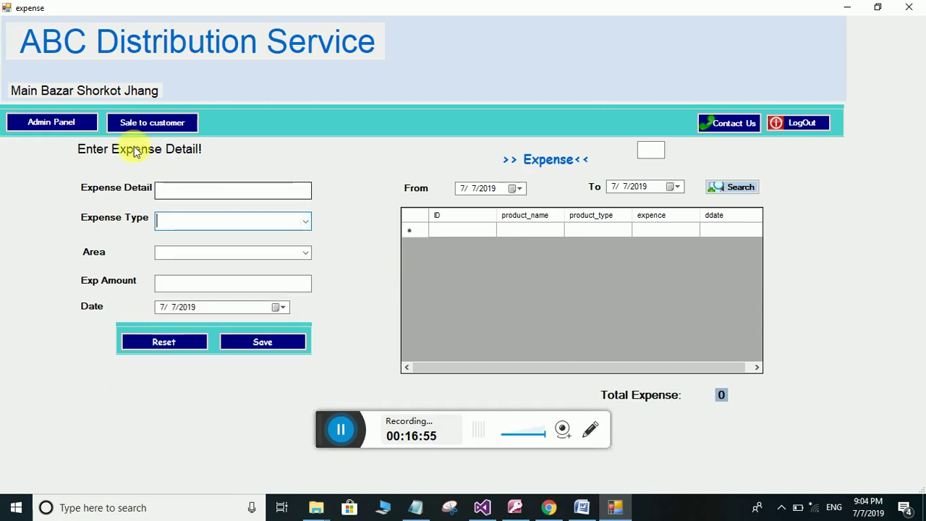
pyautogui.click(79, 125)
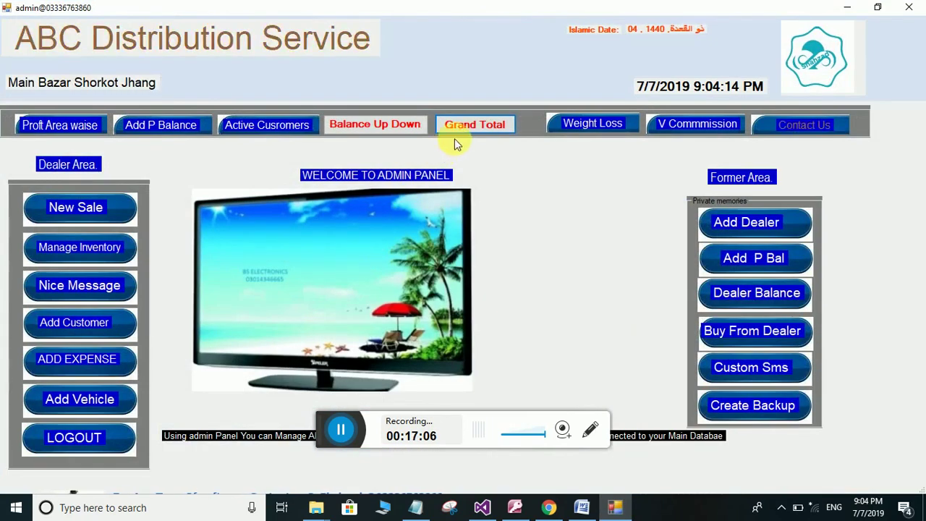
# Show the grand-total summary for 7/7/2019: sales 3480, receivings 2710, receivables 770, payables 2980
pyautogui.hotkey('alt', 'F4')
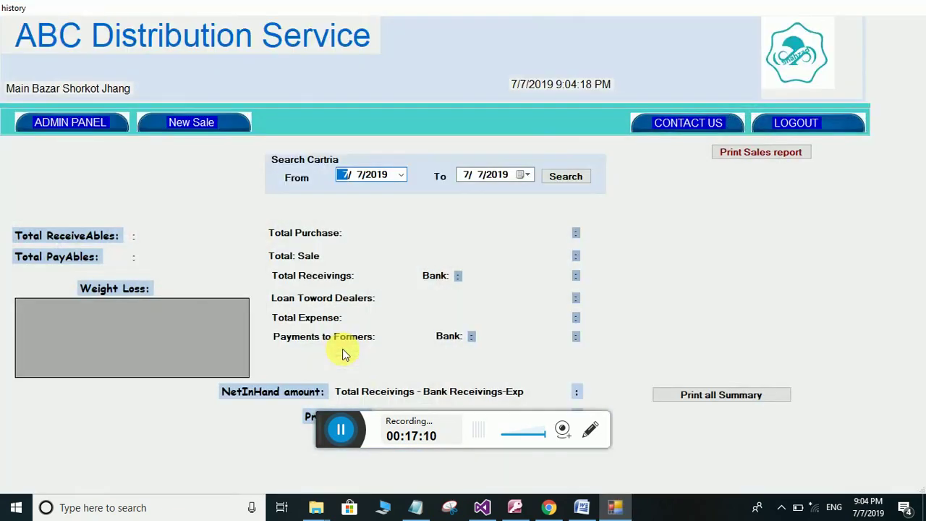
pyautogui.click(565, 175)
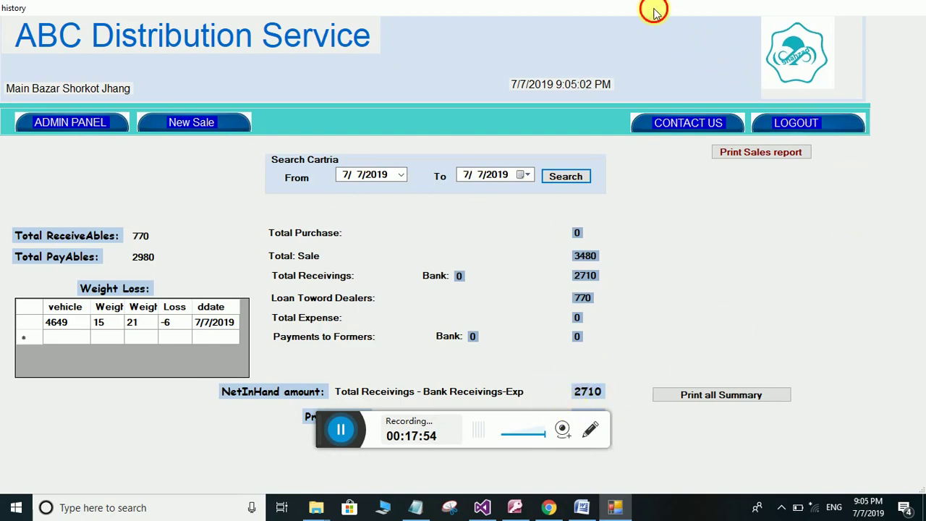
# Restore the grand-total summary window to a smaller size, then close it
pyautogui.moveTo(654, 12); pyautogui.dragTo(662, 58)
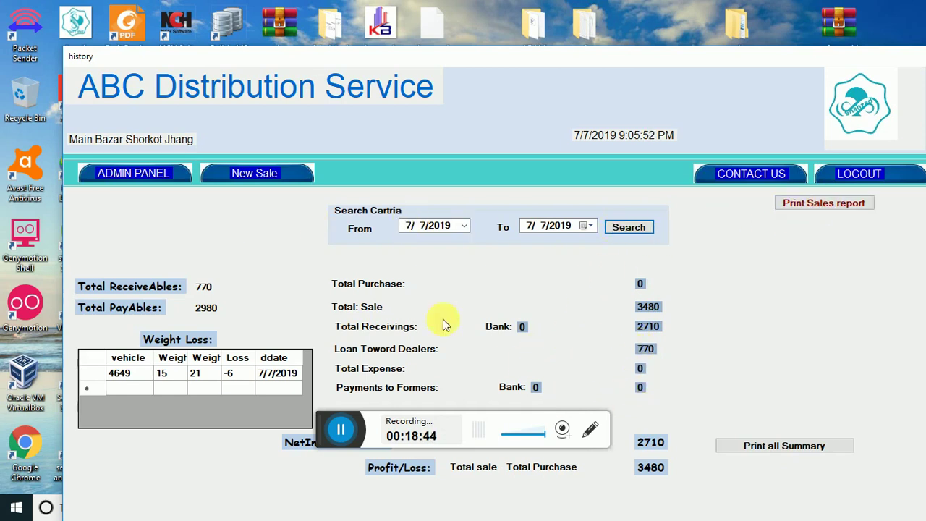
pyautogui.click(134, 173)
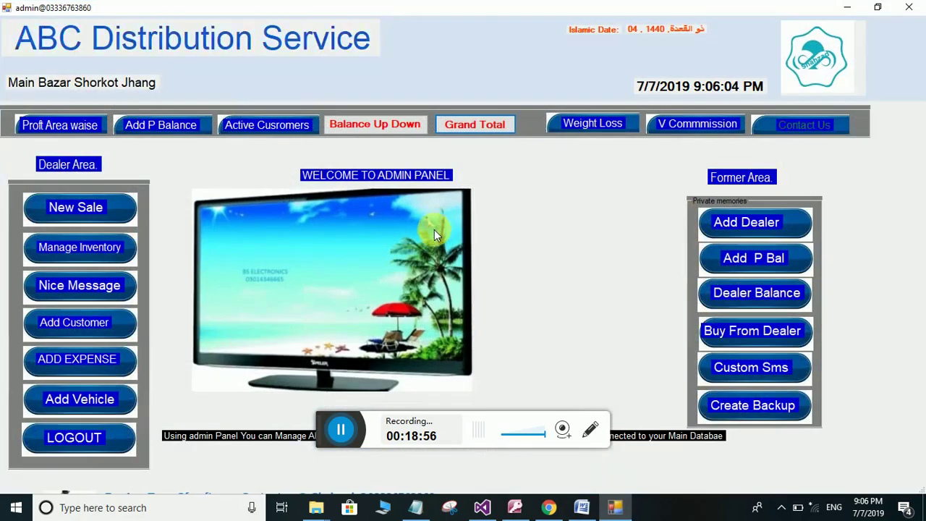
# Look over the Add/Update Vehicle form's vehicle number field, then go back to the admin panel
pyautogui.click(76, 402)
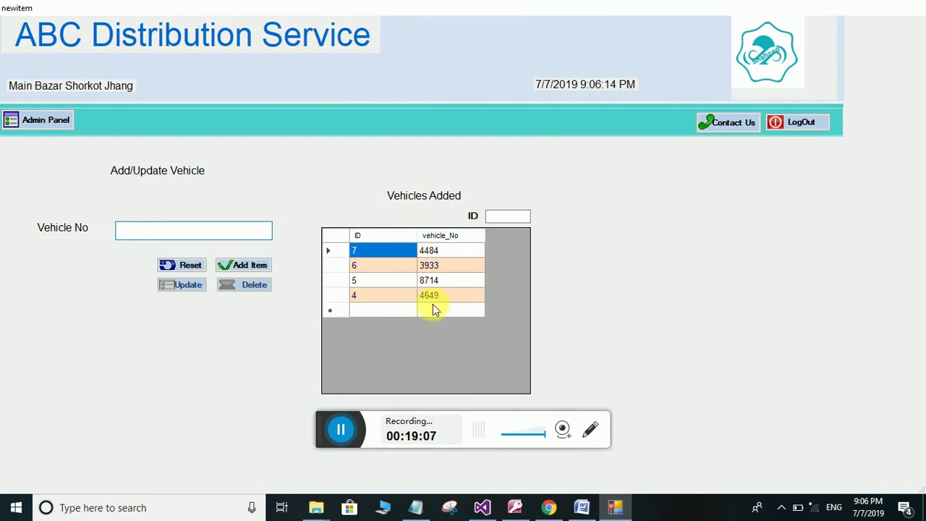
pyautogui.click(160, 231)
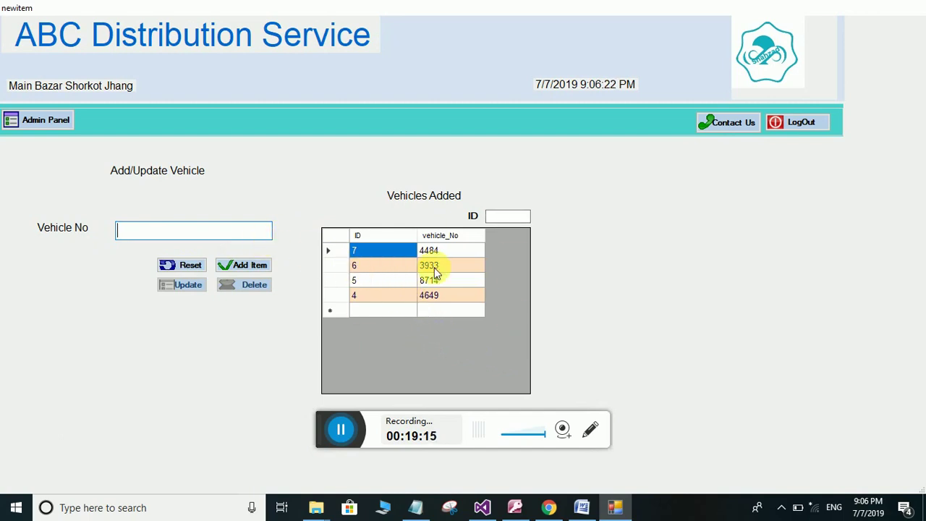
pyautogui.click(44, 124)
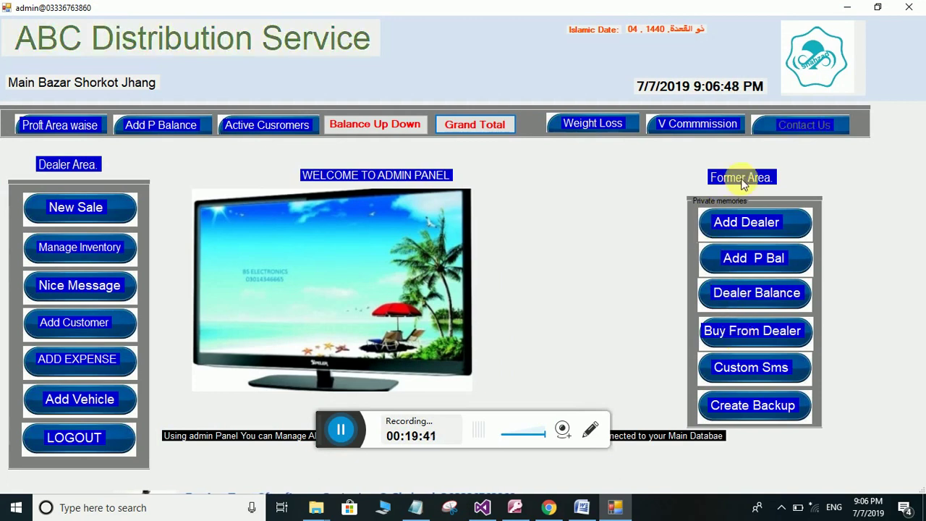
# Back out of the add-farmer form and open the dealer's payment page from Dealer Balance
pyautogui.click(743, 223)
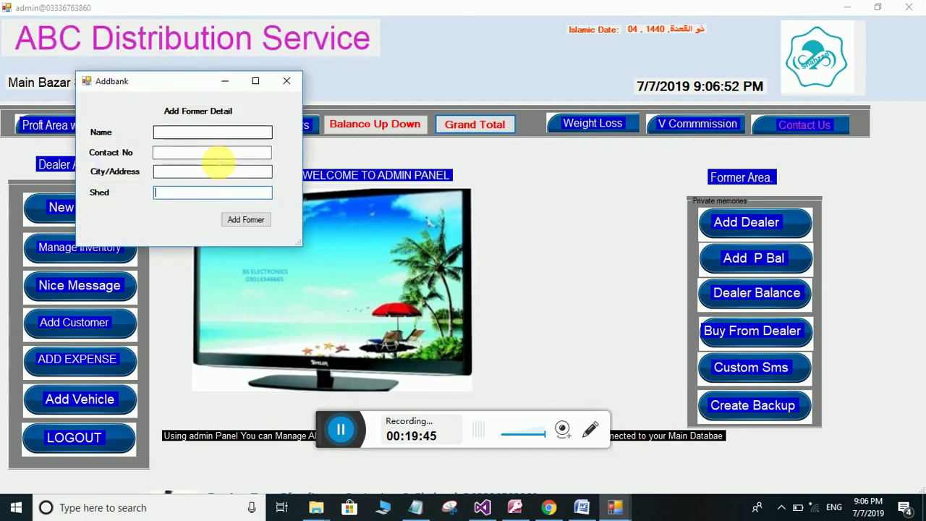
pyautogui.click(290, 83)
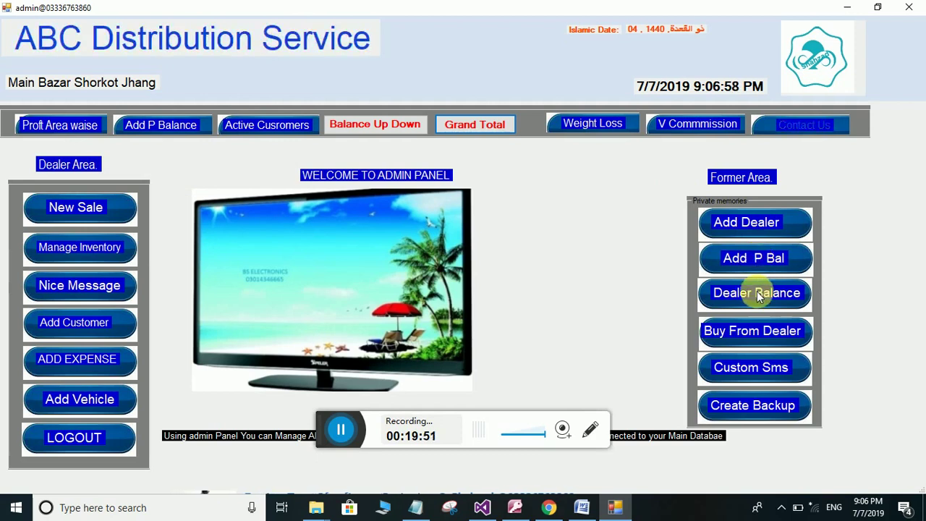
pyautogui.click(757, 292)
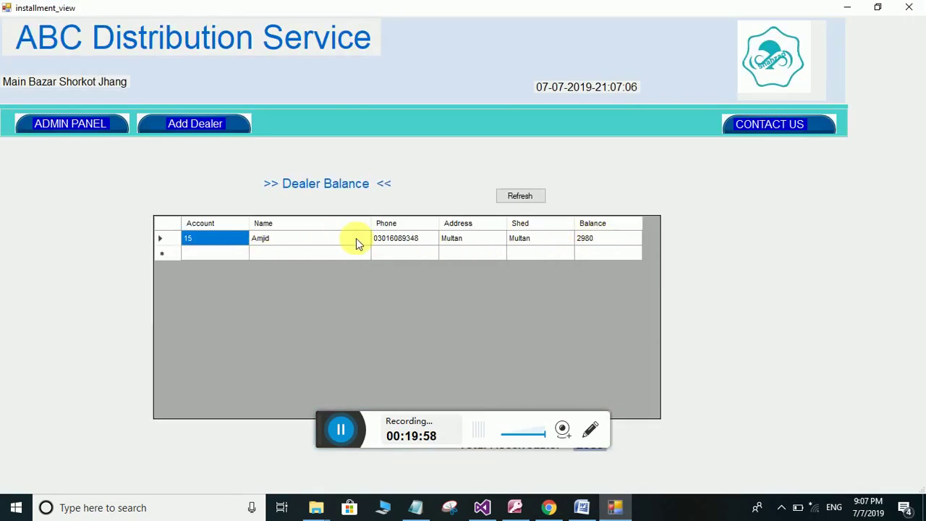
pyautogui.click(395, 240)
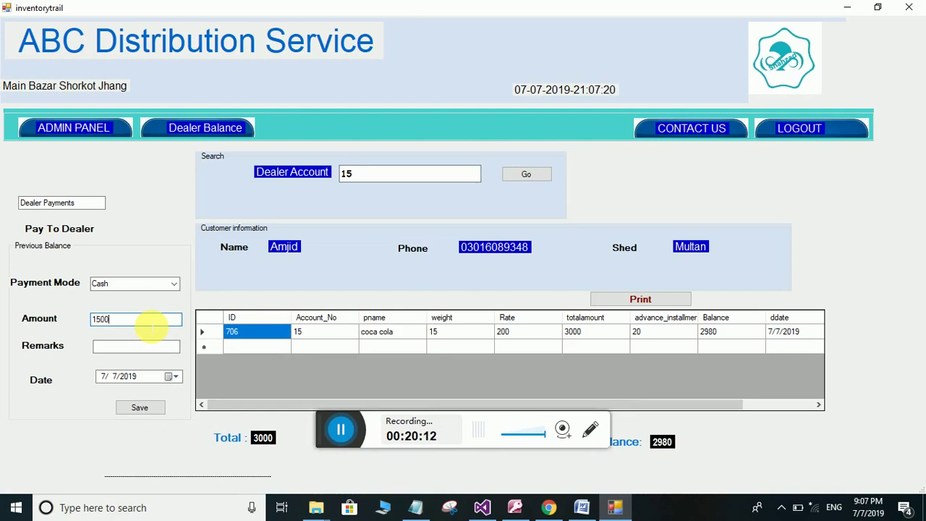
# Record a 1500 cash payment with remarks, cutting the balance to 1480, and return to the admin panel
pyautogui.click(146, 349)
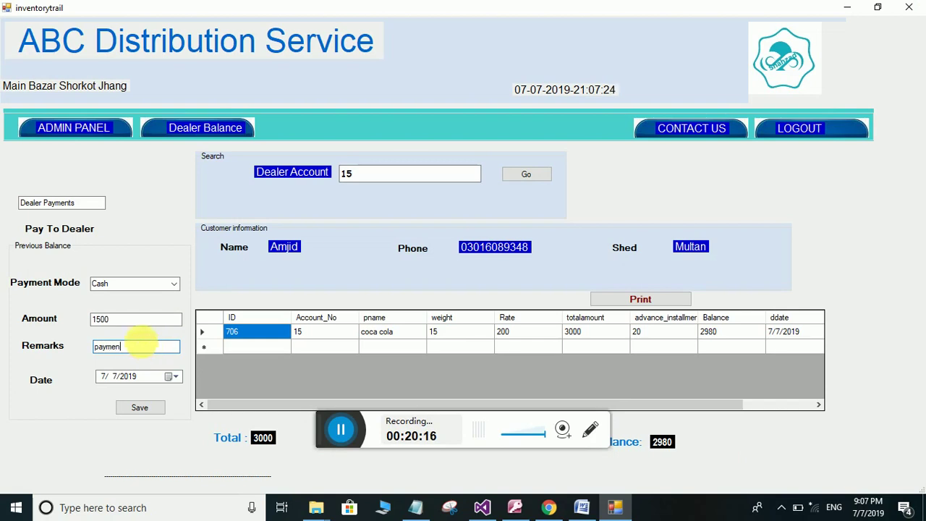
pyautogui.click(139, 405)
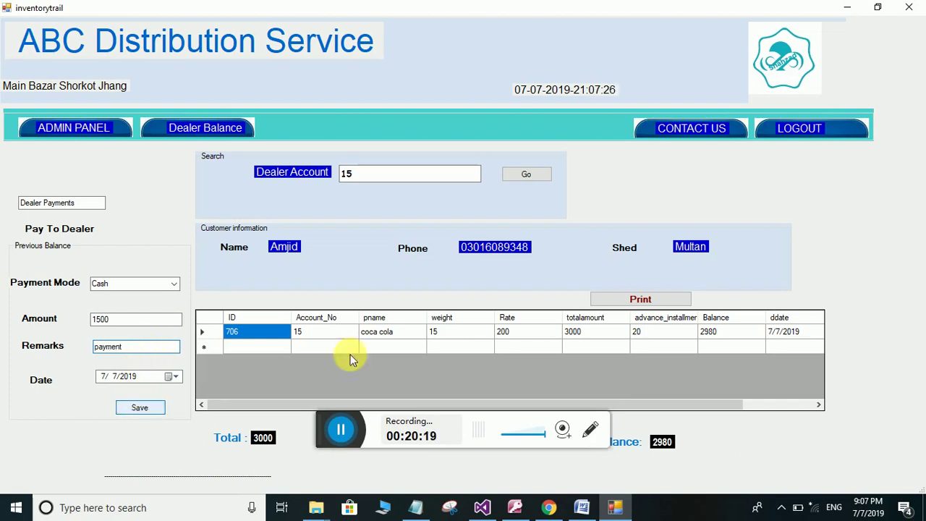
pyautogui.click(487, 296)
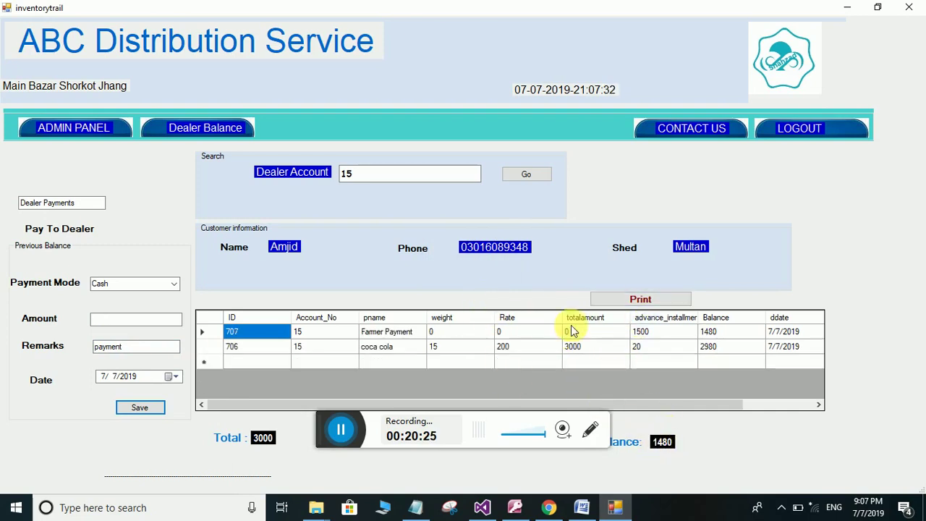
pyautogui.click(99, 126)
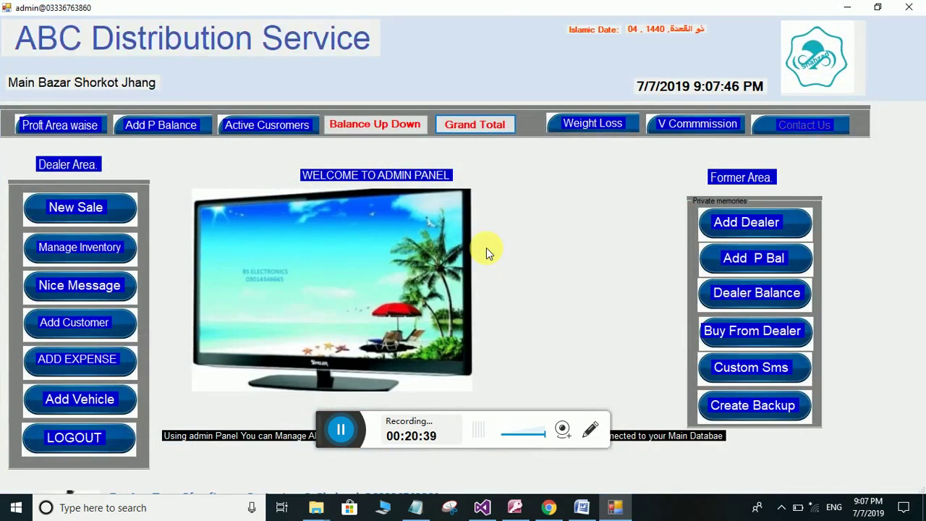
# Start a Buy From Farmer entry with the farmer and vehicle 4649 selected
pyautogui.click(768, 331)
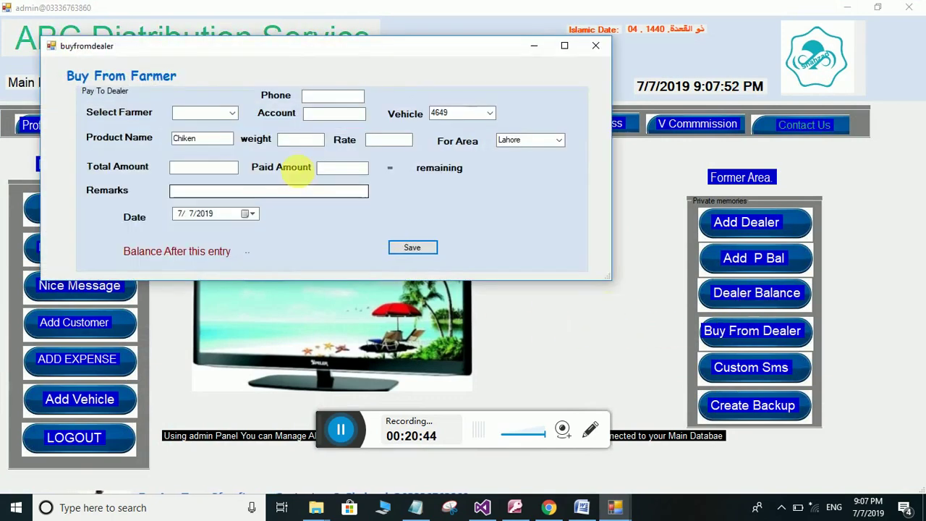
pyautogui.click(232, 113)
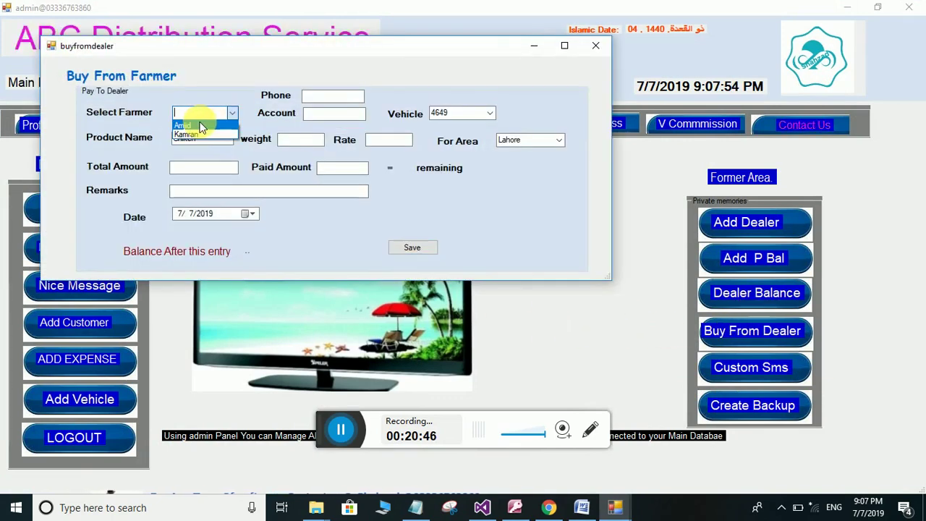
pyautogui.click(201, 126)
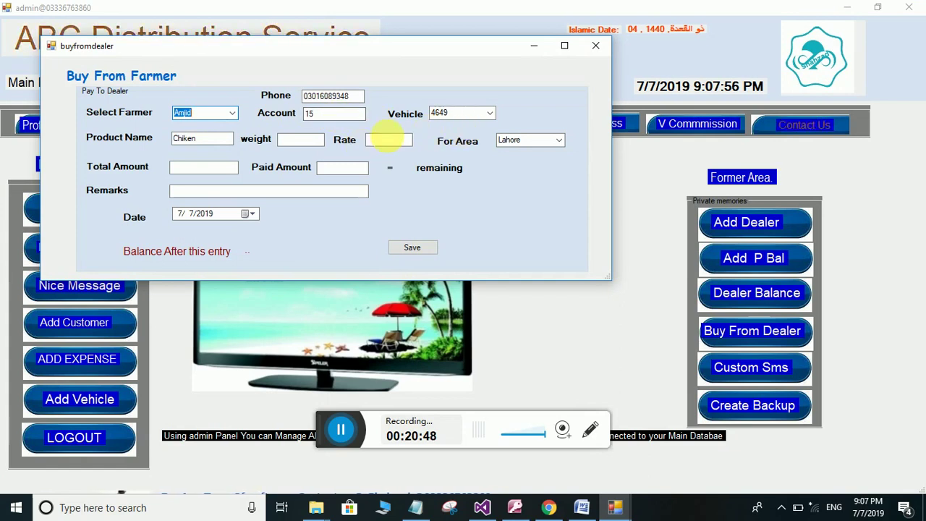
pyautogui.click(489, 113)
pyautogui.click(443, 122)
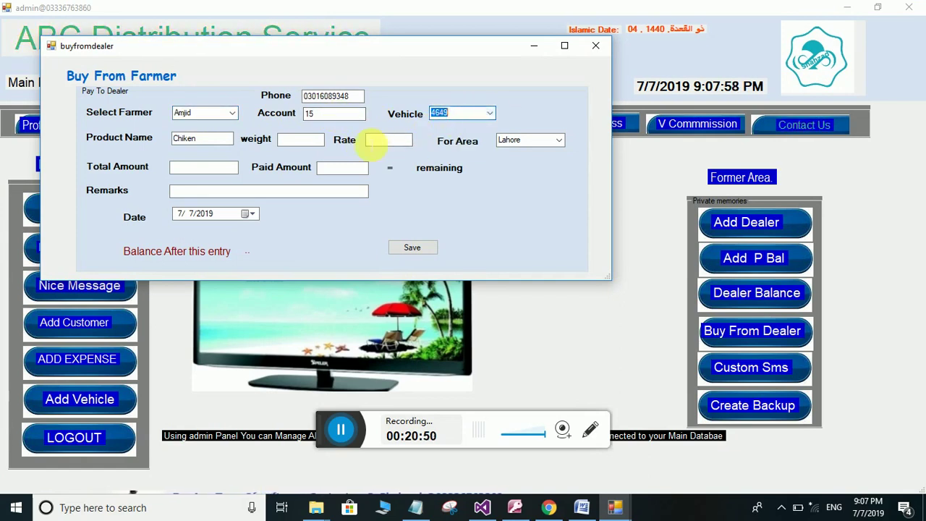
# Replace product Chiken with coca cola, weight 150, rate 200, and 5000 paid
pyautogui.moveTo(201, 138); pyautogui.dragTo(160, 140)
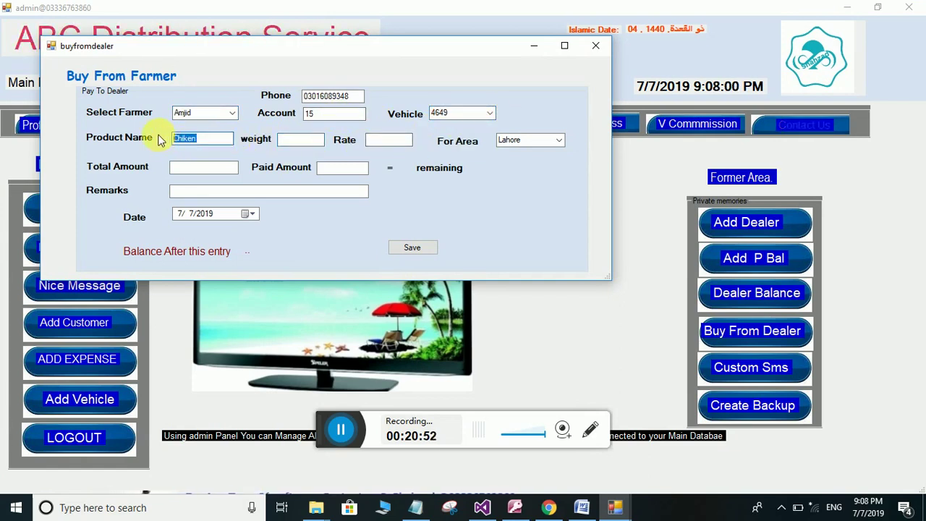
pyautogui.press('BackSpace')
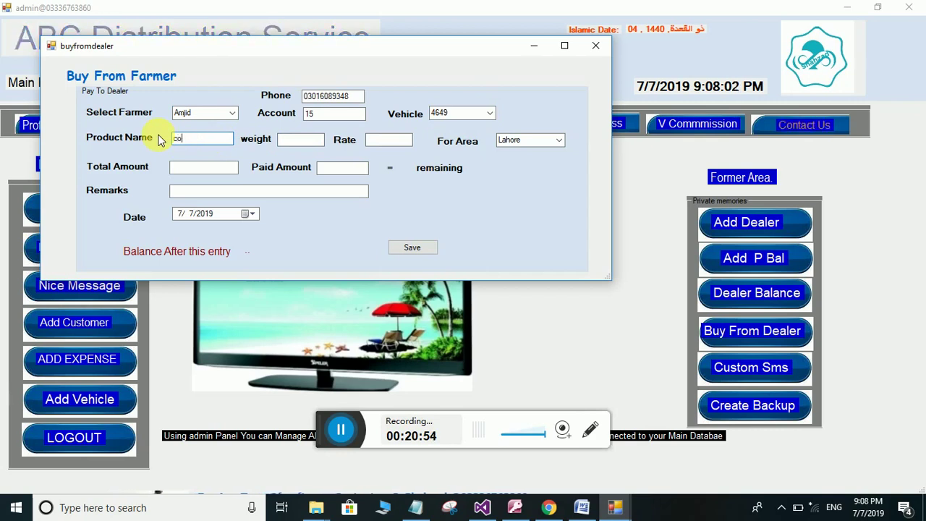
pyautogui.write('coca cola')
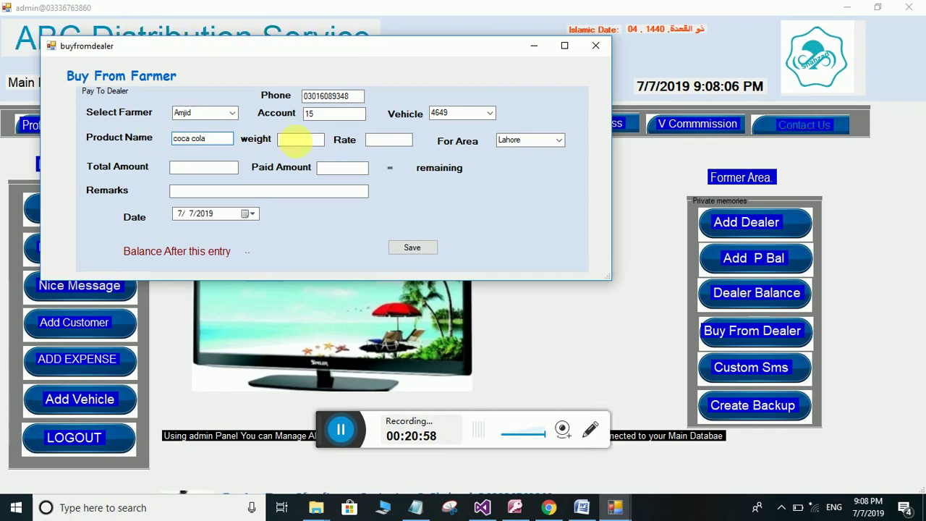
pyautogui.click(298, 141)
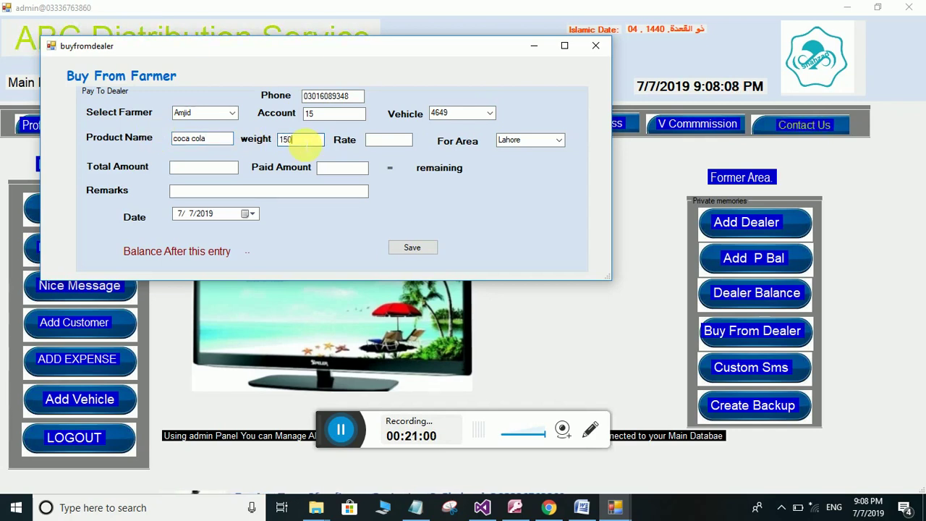
pyautogui.click(389, 143)
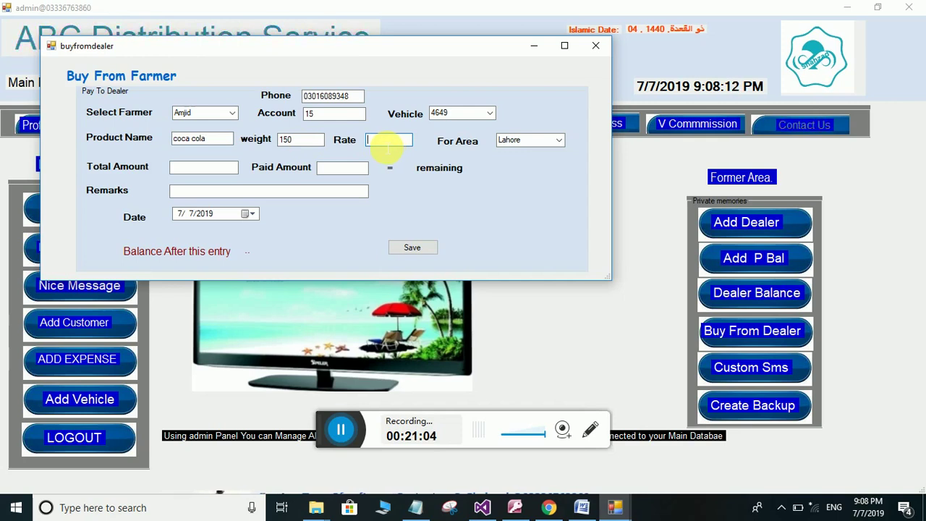
pyautogui.write('200')
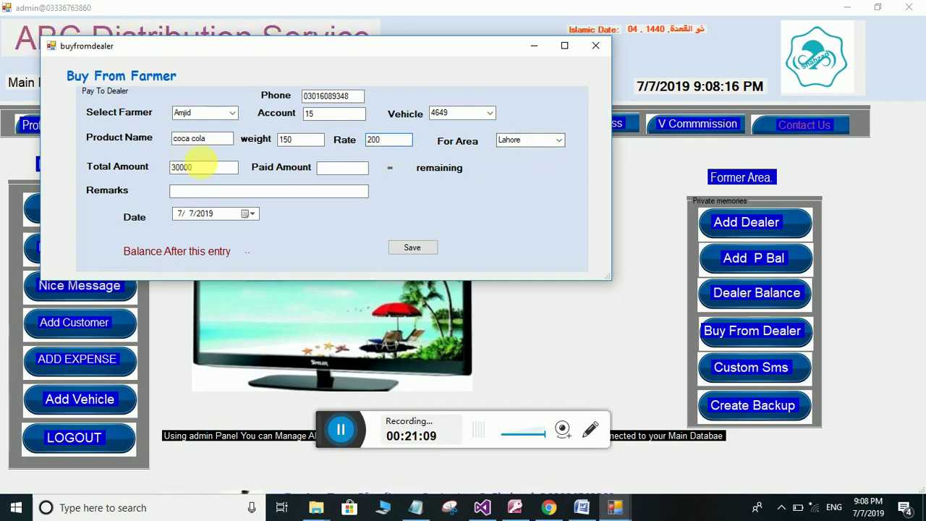
pyautogui.click(348, 170)
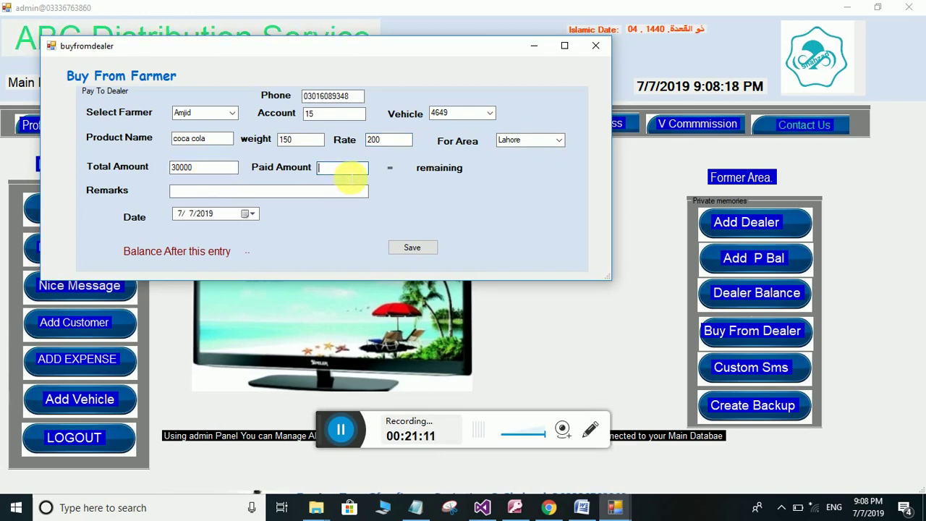
pyautogui.write('5000')
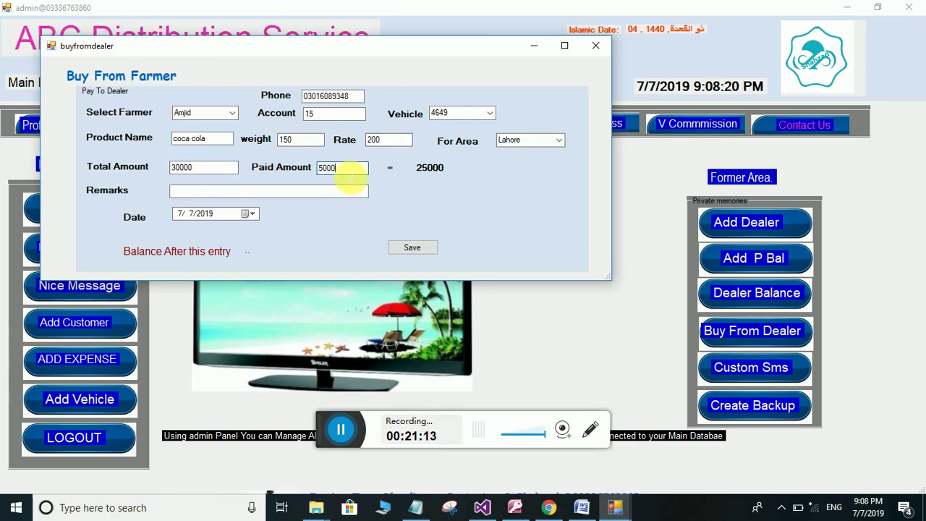
pyautogui.click(286, 192)
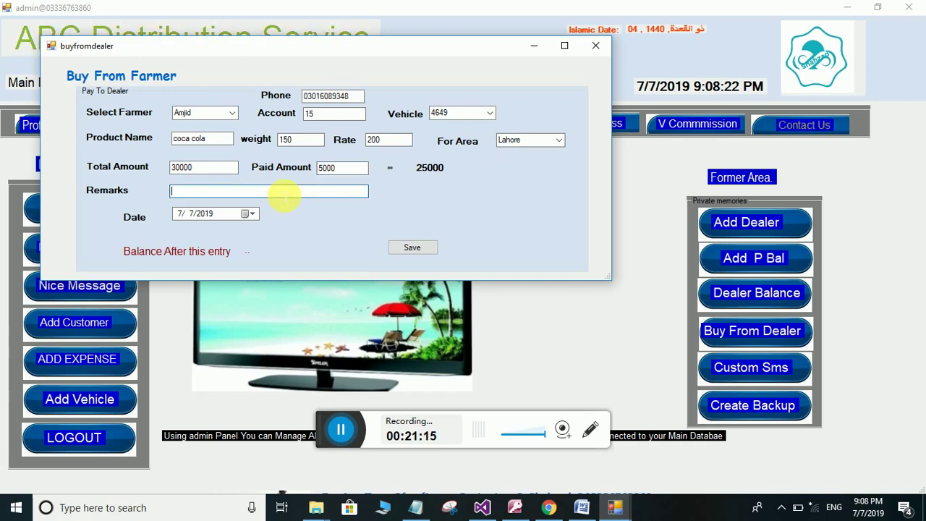
# Save the purchase at balance 26480, dismiss both messages, and close the form
pyautogui.click(409, 247)
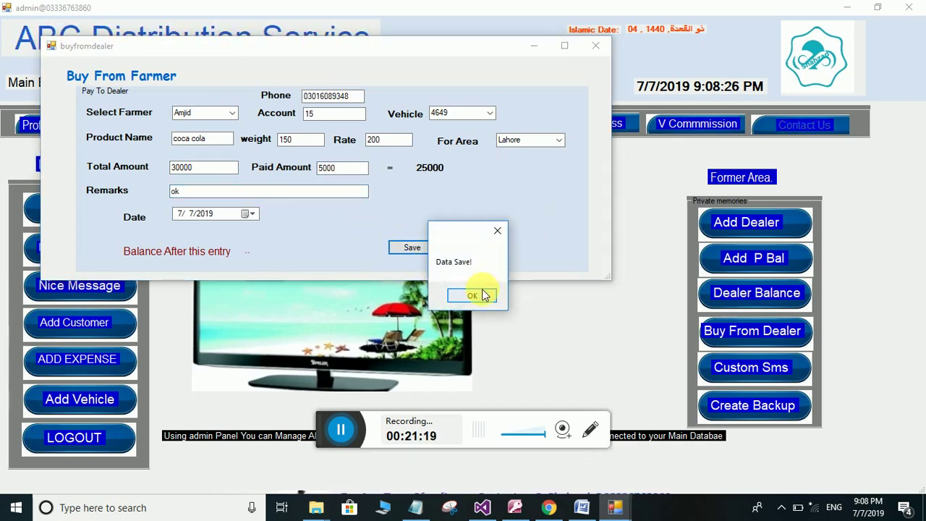
pyautogui.click(480, 293)
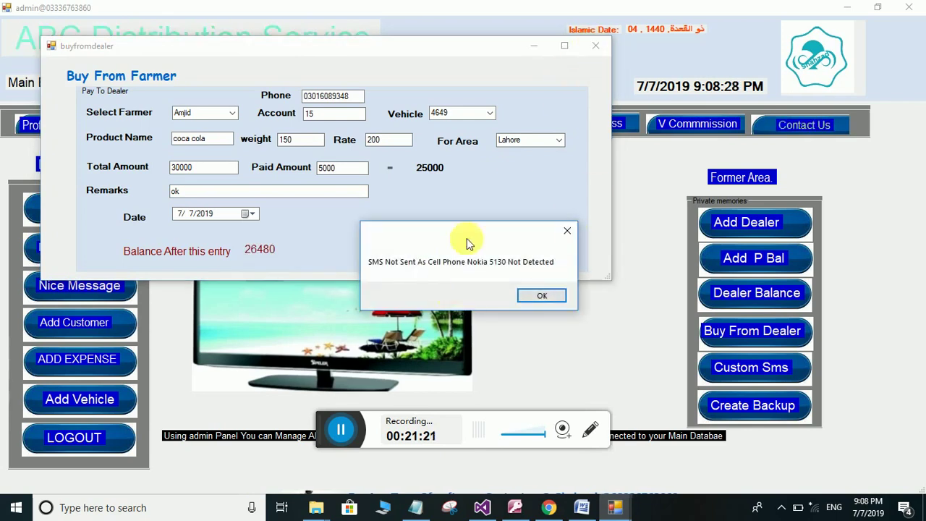
pyautogui.click(535, 296)
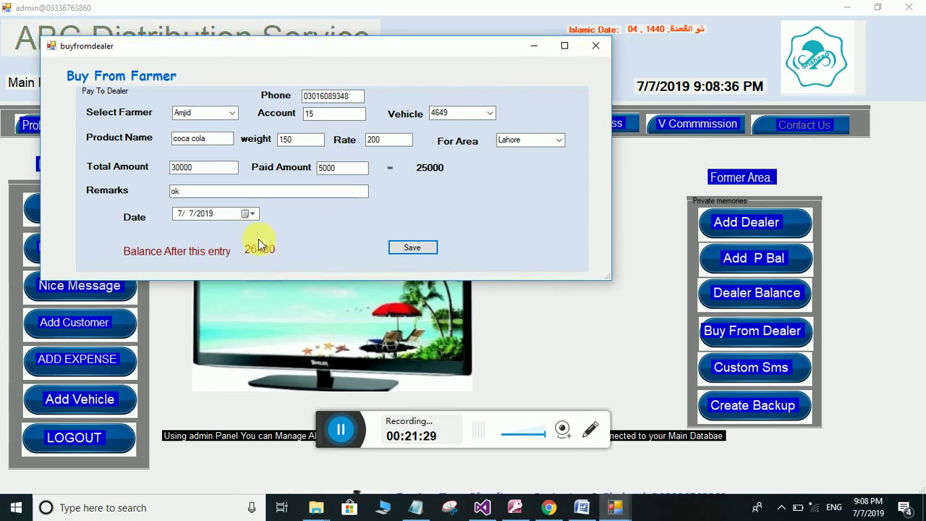
pyautogui.click(596, 45)
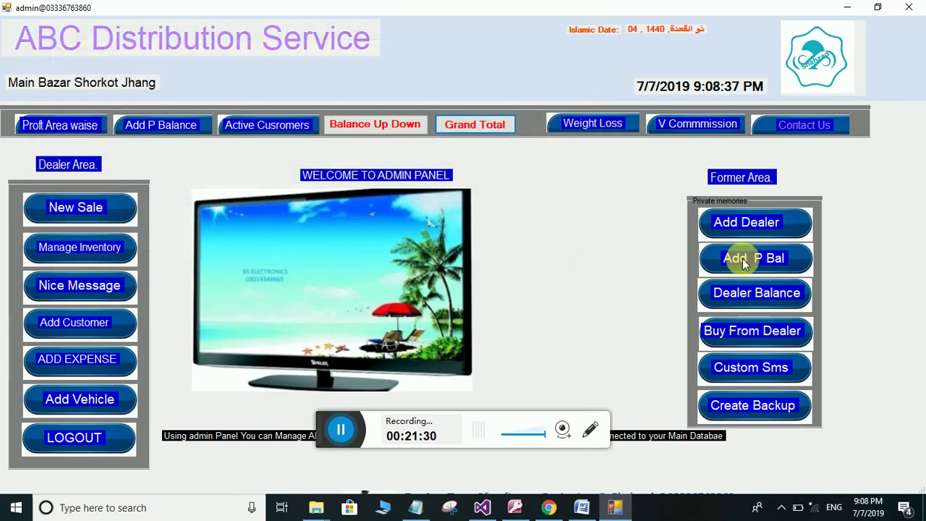
pyautogui.click(770, 293)
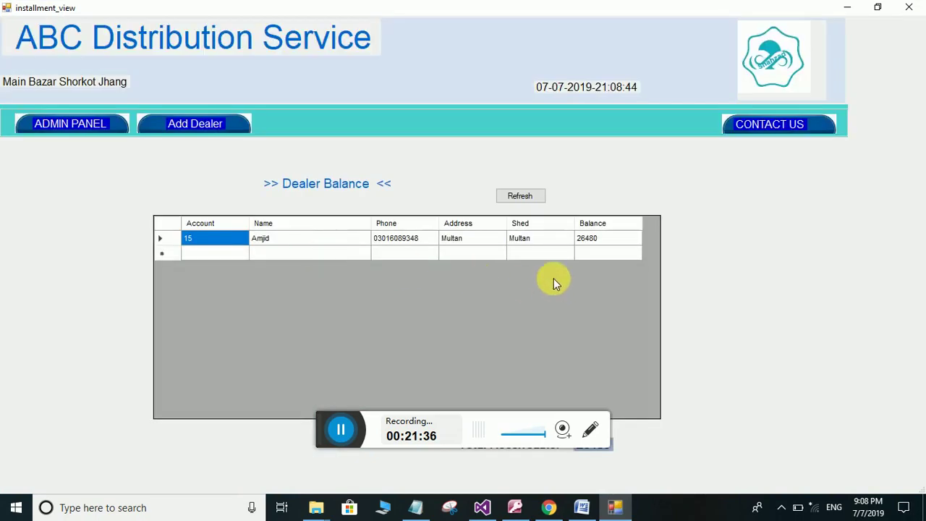
pyautogui.click(75, 126)
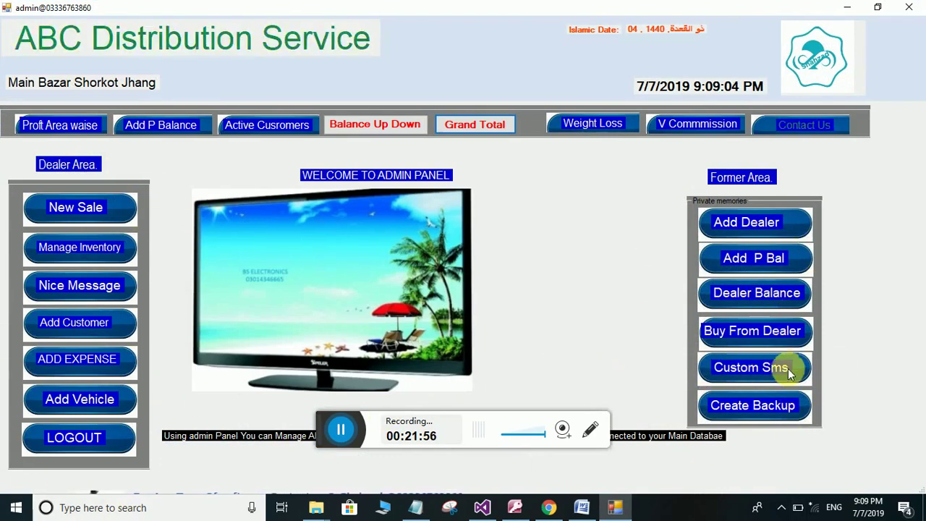
# Pick a recipient in the SMS sender, load and then clear the installment reminder, and close it unsent
pyautogui.click(733, 369)
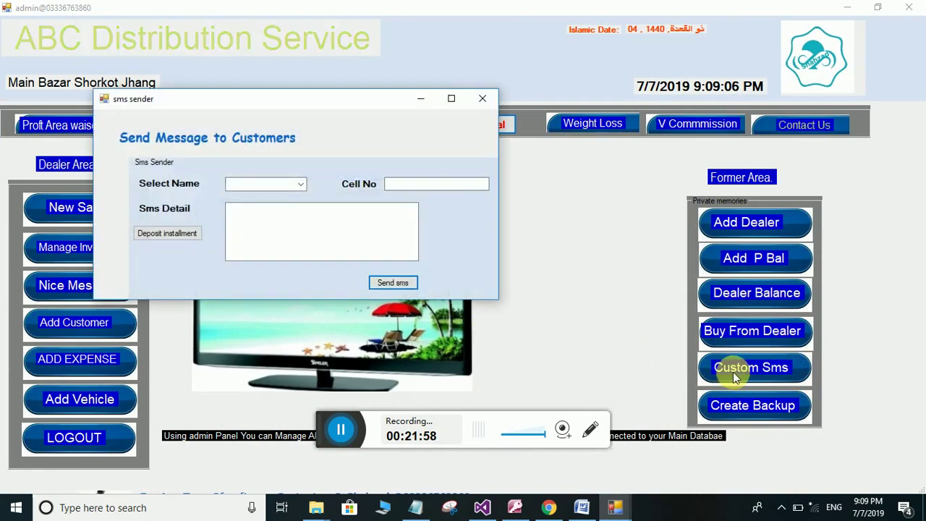
pyautogui.click(301, 183)
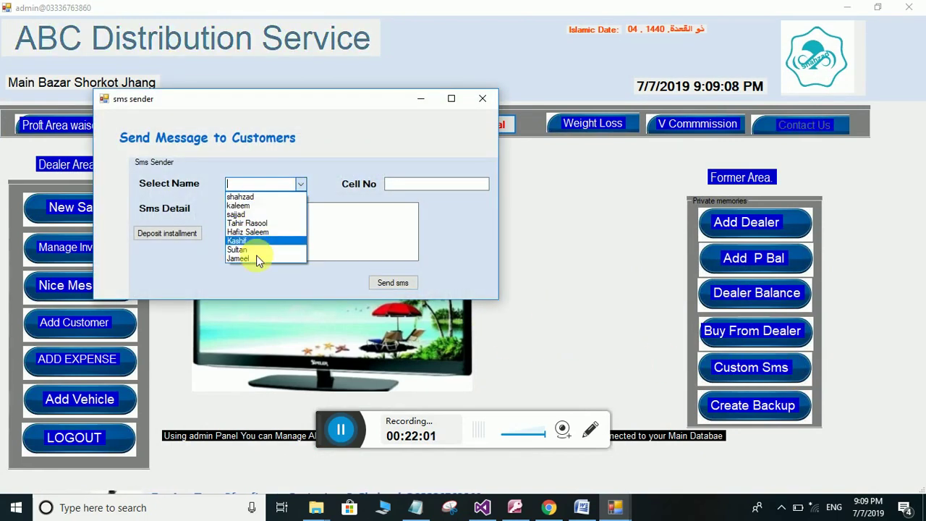
pyautogui.click(248, 225)
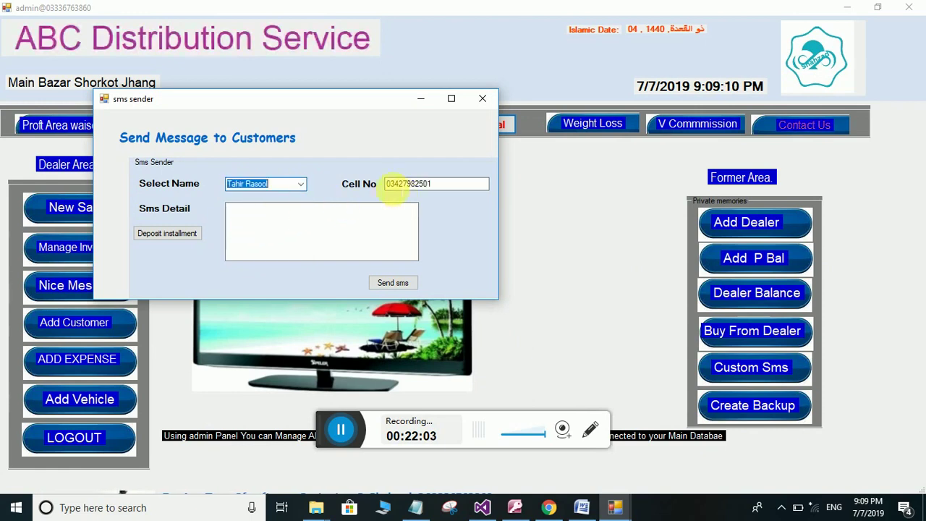
pyautogui.click(182, 236)
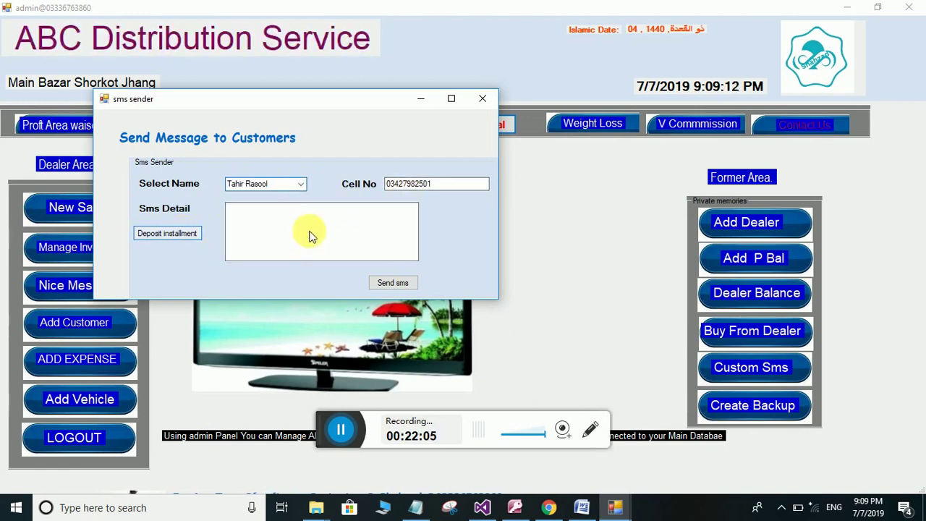
pyautogui.moveTo(386, 223); pyautogui.dragTo(207, 186)
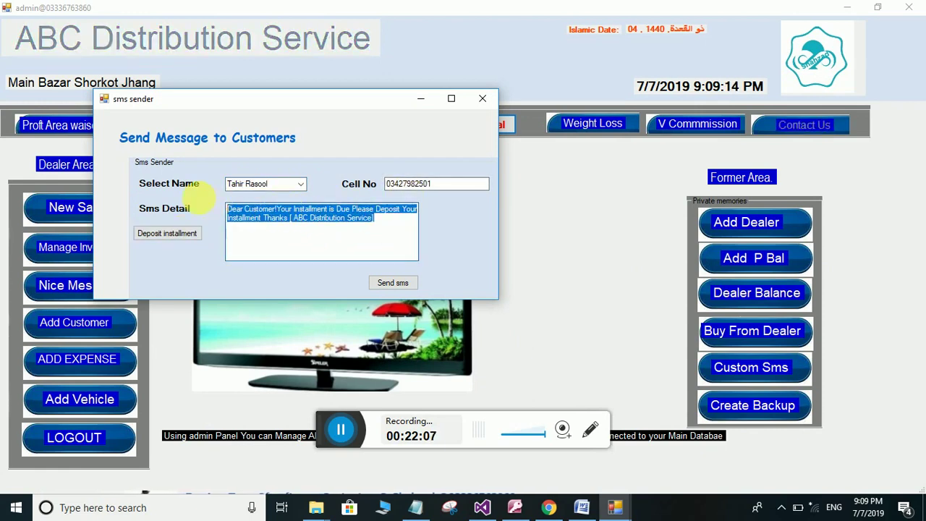
pyautogui.press('BackSpace')
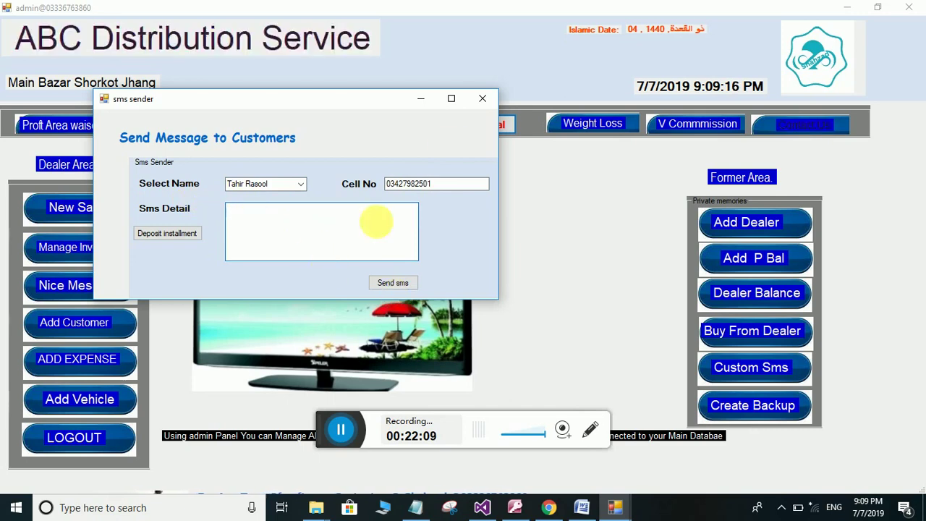
pyautogui.click(483, 99)
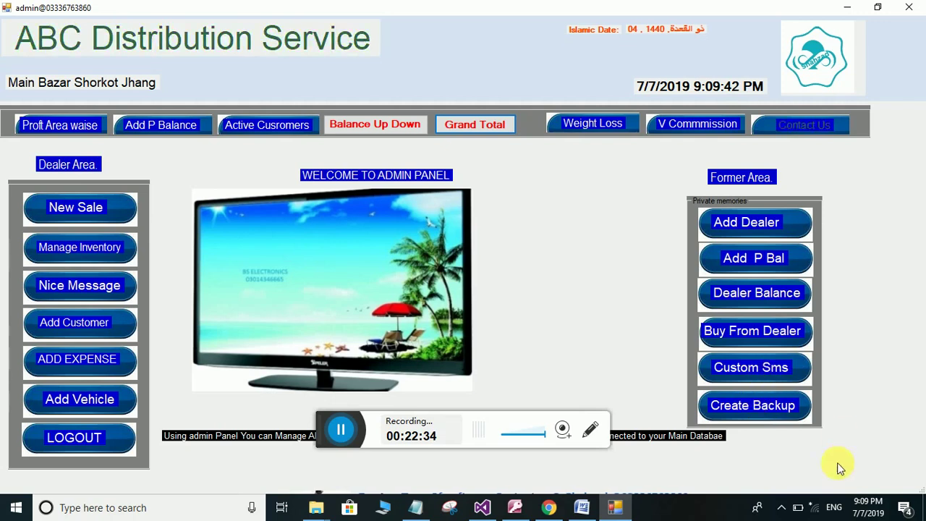
# Back up the database to the Backup folder on drive D and dismiss the confirmation
pyautogui.click(753, 406)
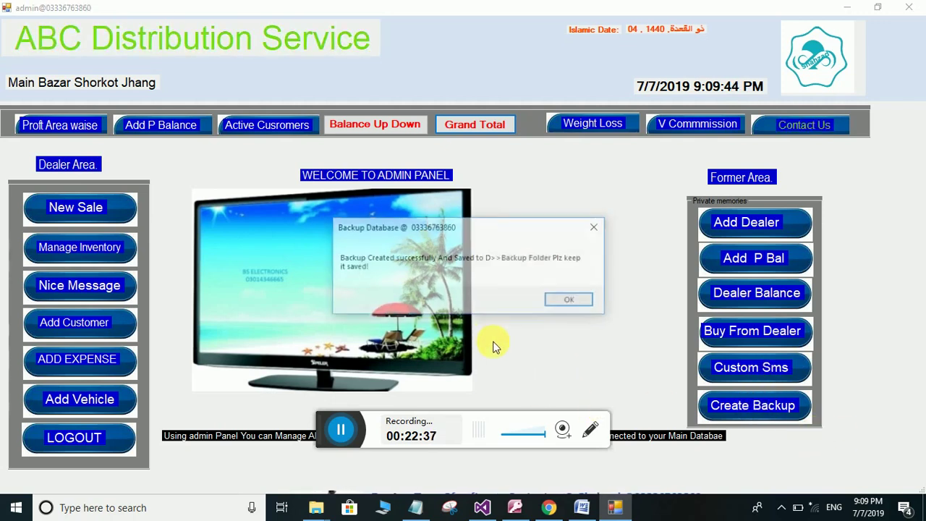
pyautogui.click(570, 301)
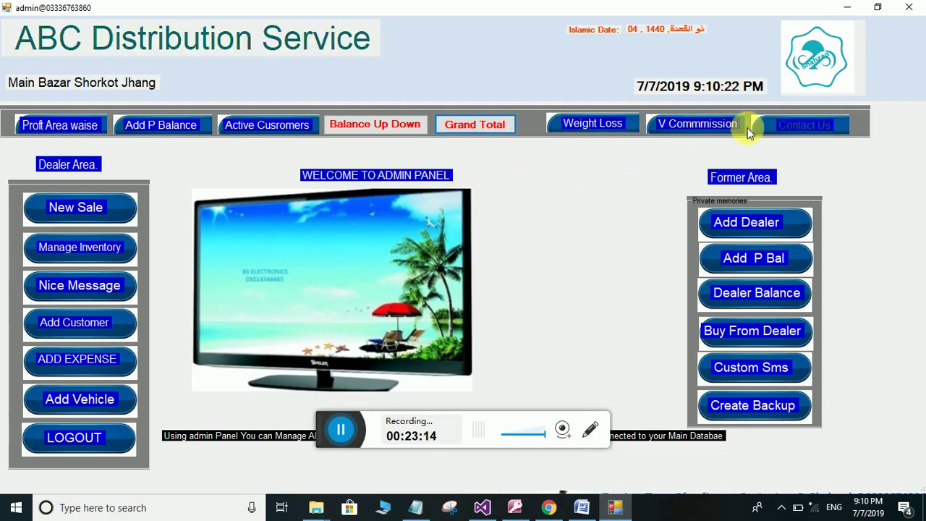
# View the Contact Us page with developer details and software list, then minimize it
pyautogui.click(793, 124)
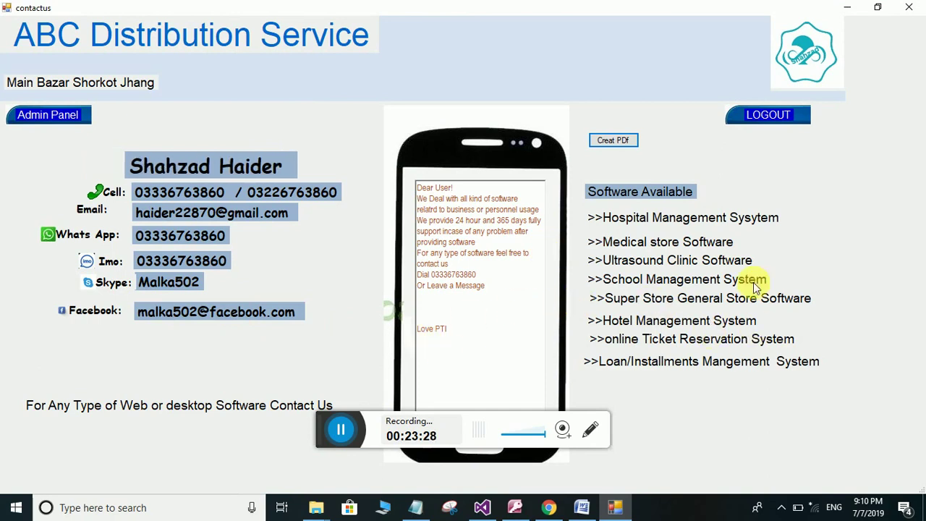
pyautogui.click(849, 9)
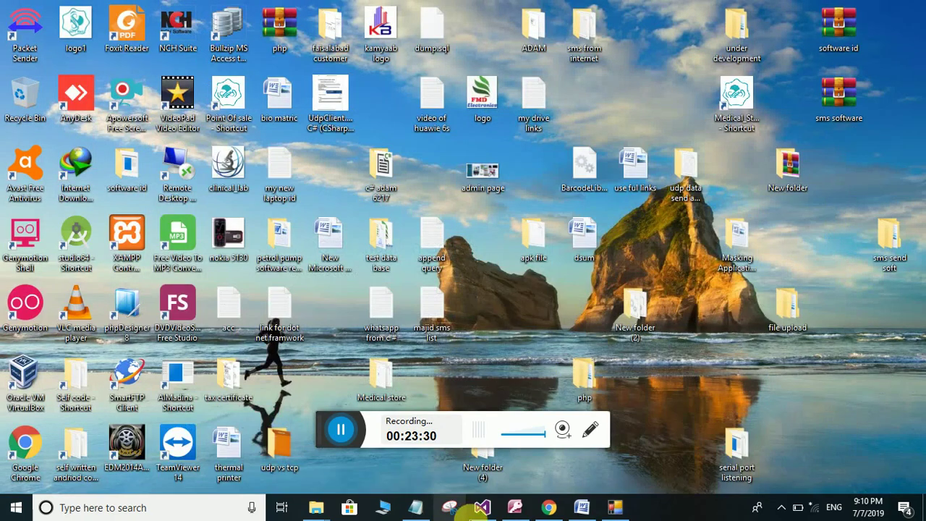
# Bring back the Soft Soulations YouTube page, advance its uploads shelf, and show the Wi-Fi list
pyautogui.click(548, 506)
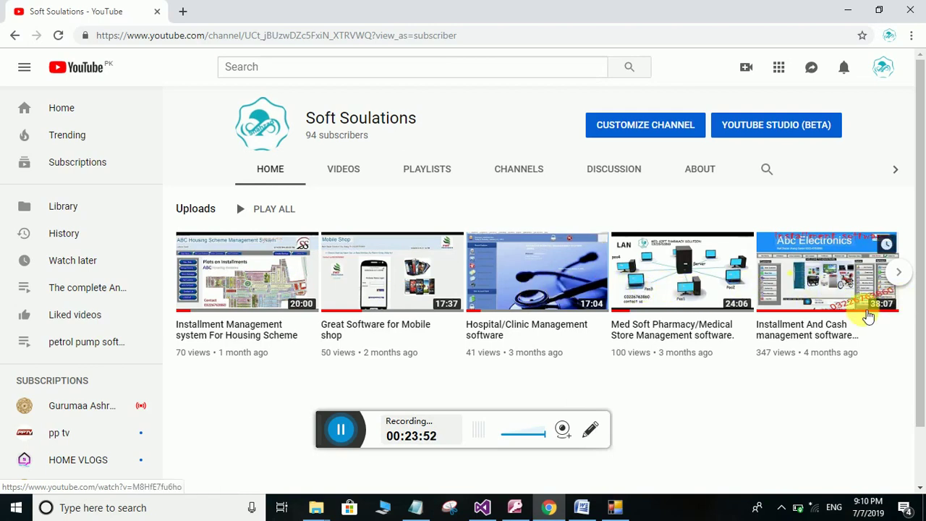
pyautogui.click(903, 275)
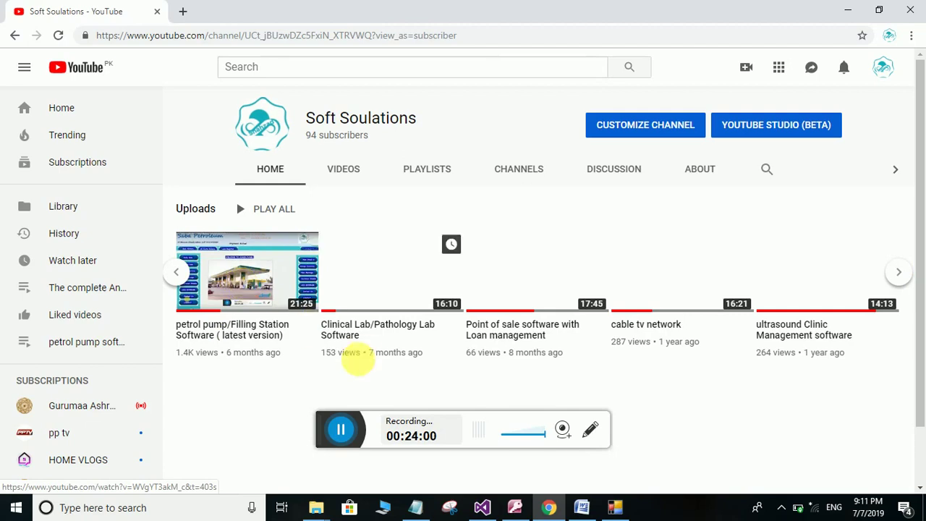
pyautogui.click(800, 506)
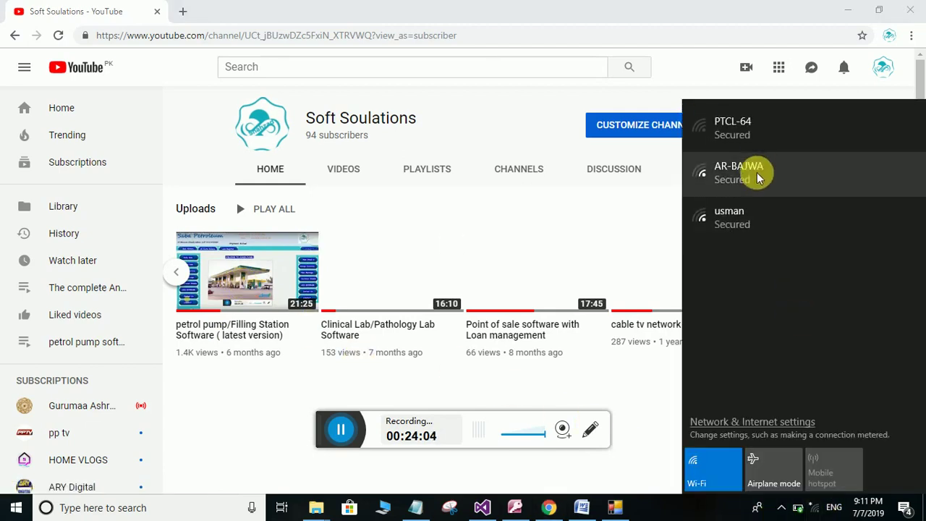
# Connect to the PTCL-64 Wi-Fi network, retrying once, then close the network list
pyautogui.click(749, 130)
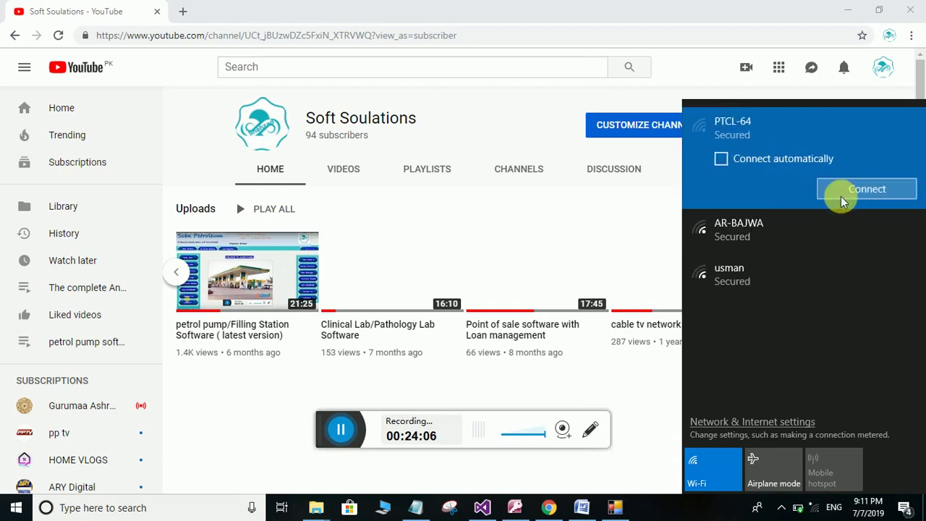
pyautogui.click(864, 189)
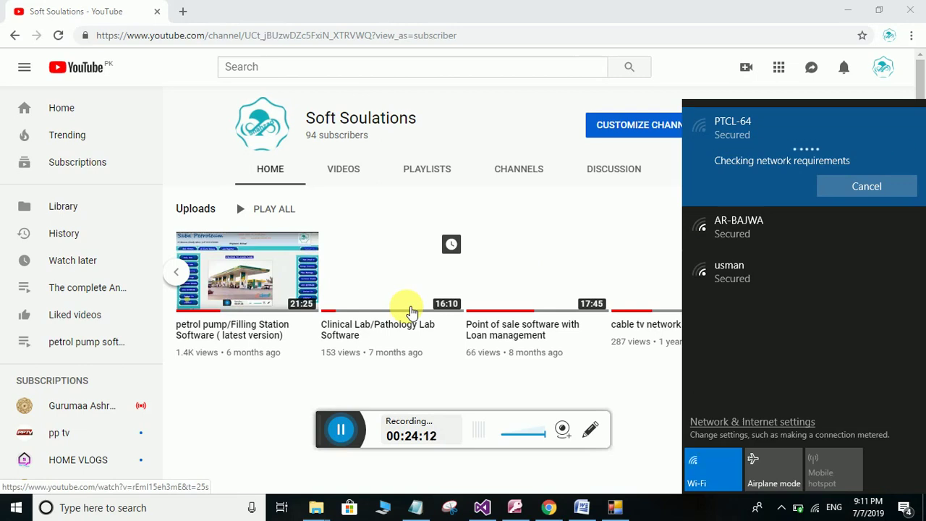
pyautogui.click(863, 192)
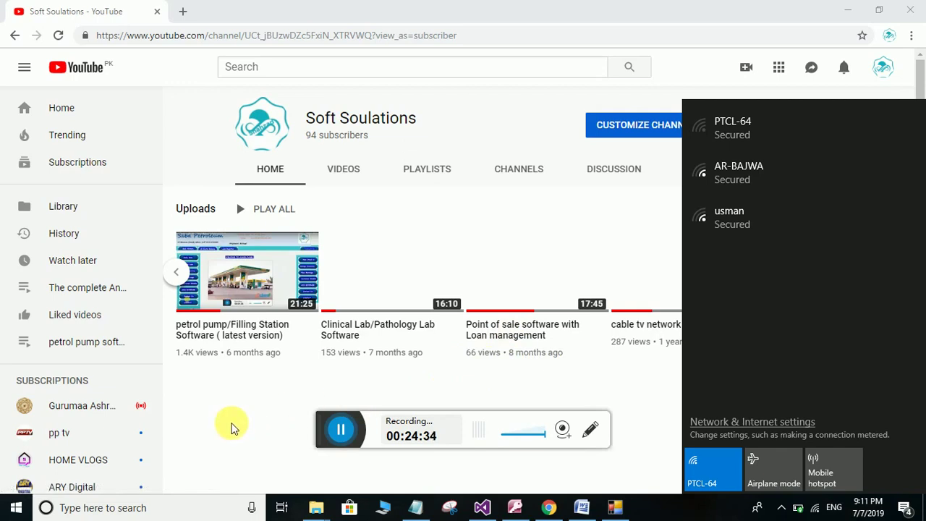
pyautogui.click(232, 427)
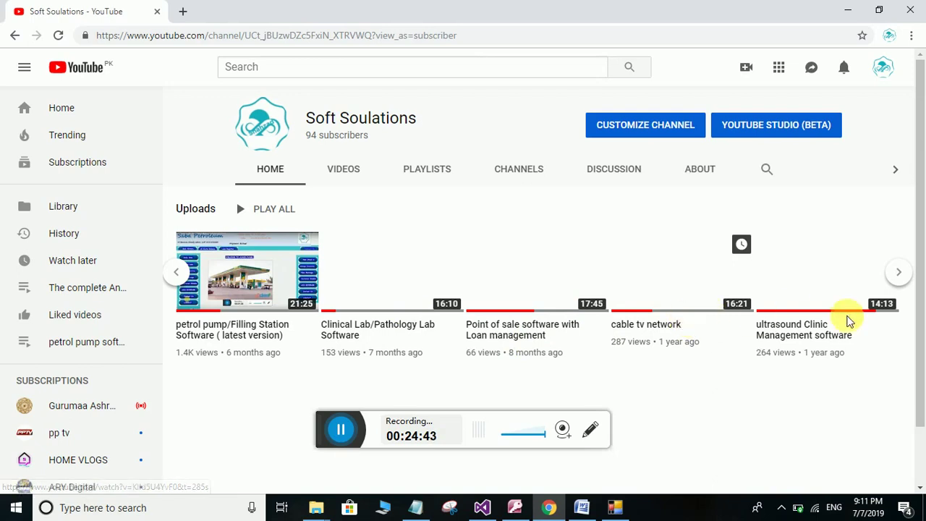
# Reload the Soft Soulations channel page, page through its uploads, and minimize Chrome
pyautogui.click(898, 276)
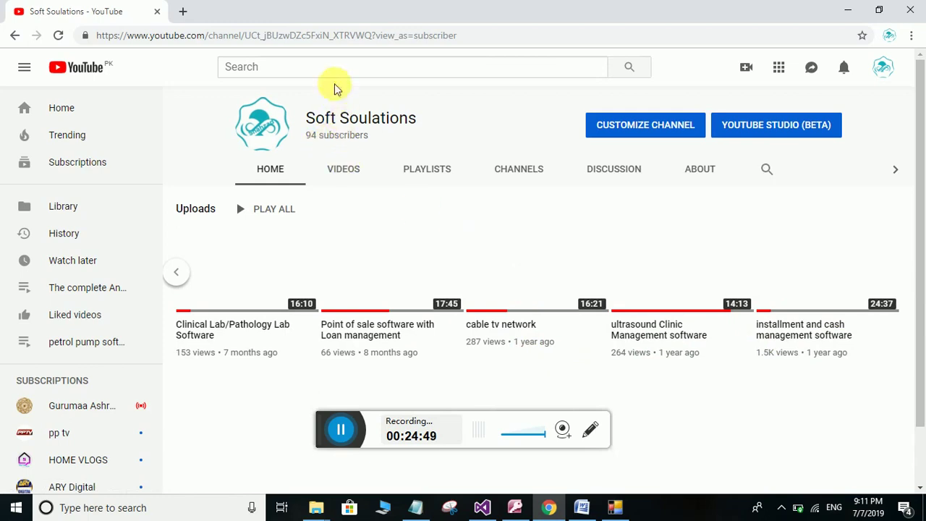
pyautogui.click(330, 35)
pyautogui.press('Return')
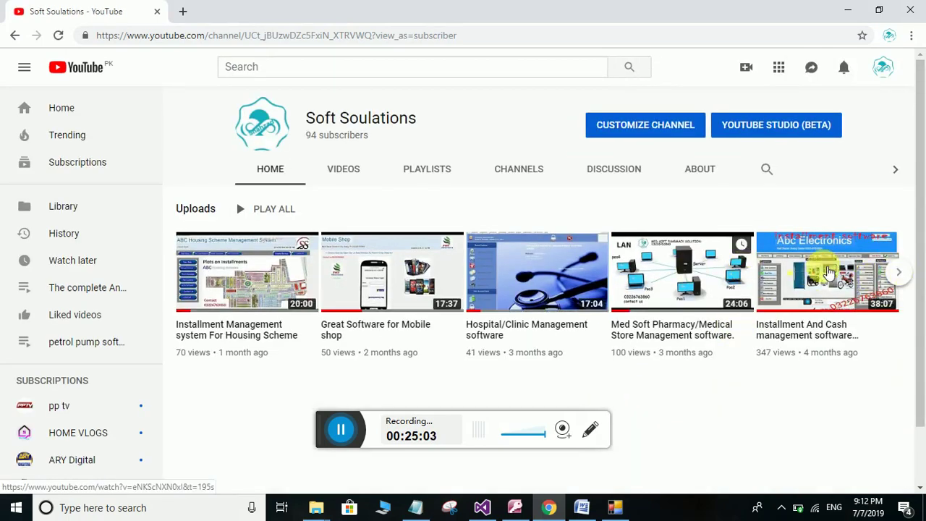
pyautogui.click(899, 272)
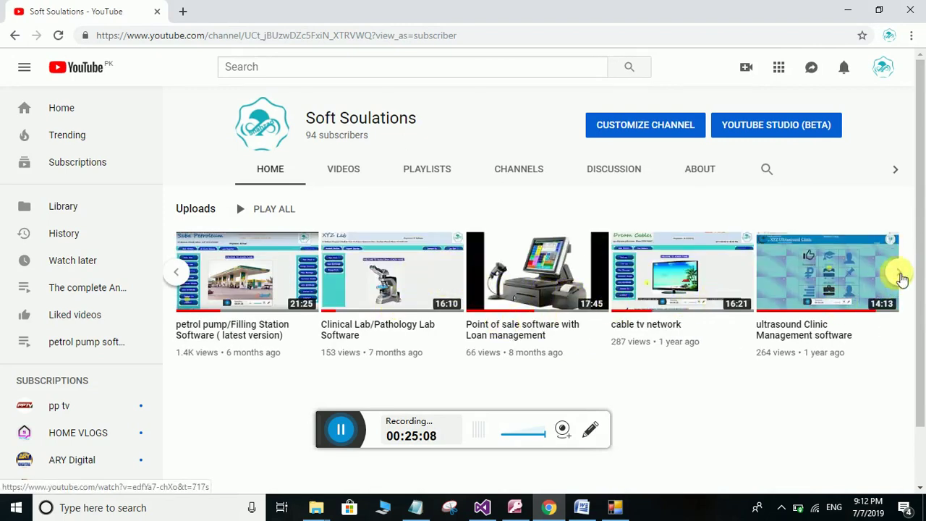
pyautogui.click(900, 273)
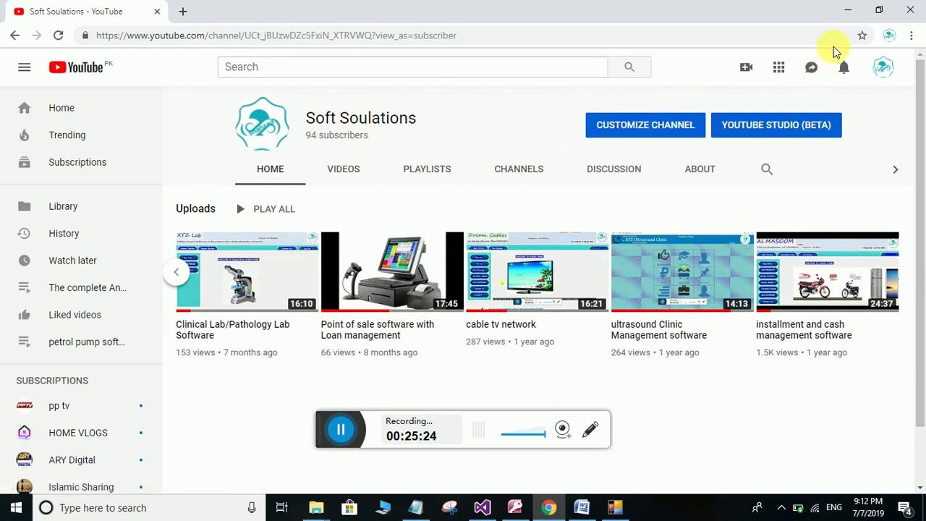
pyautogui.click(848, 10)
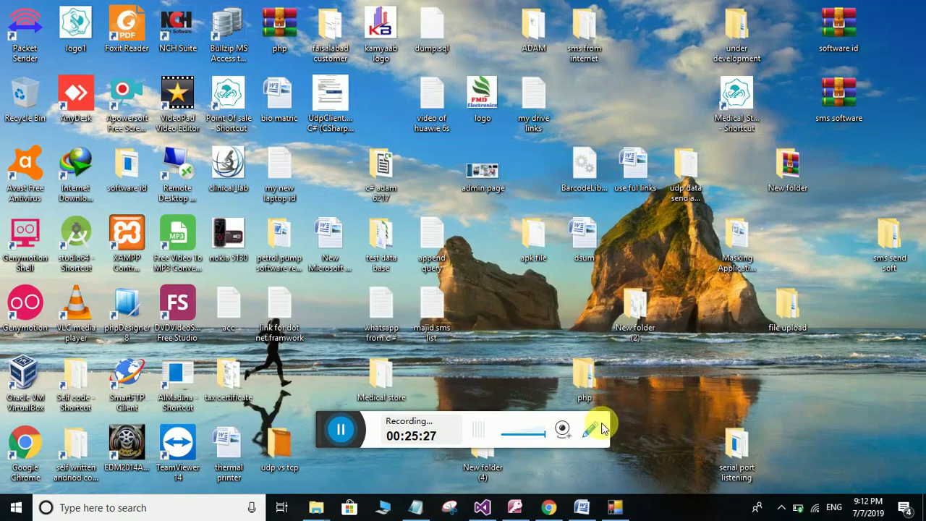
# Restore the contact page, switch to the admin panel, then minimize it to the desktop
pyautogui.click(615, 507)
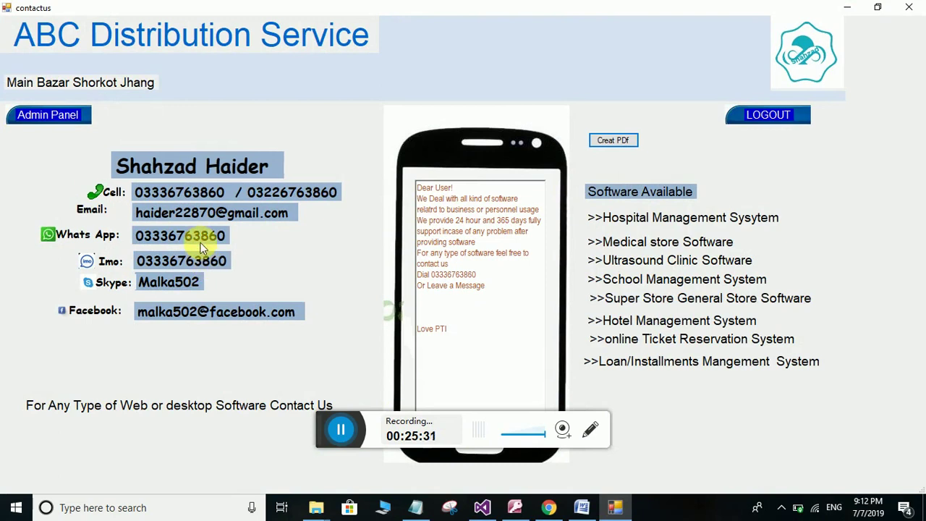
pyautogui.click(60, 118)
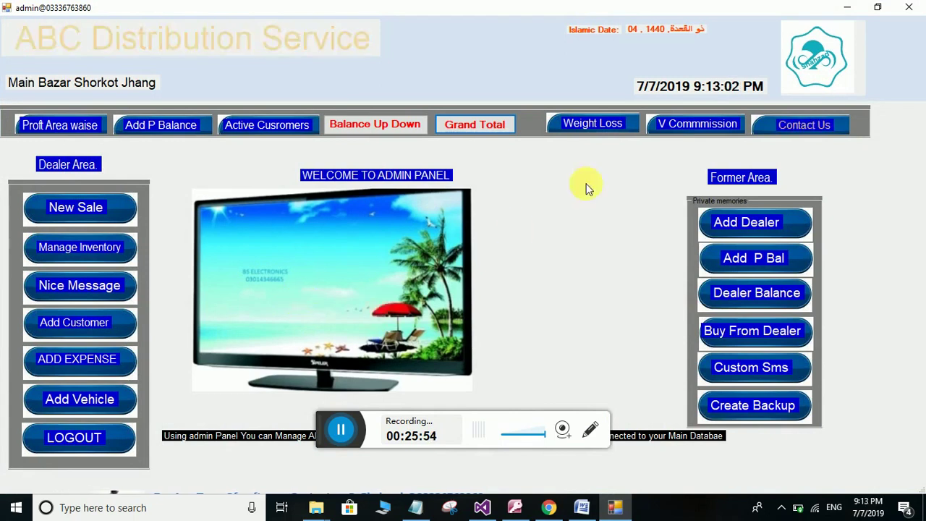
pyautogui.click(798, 125)
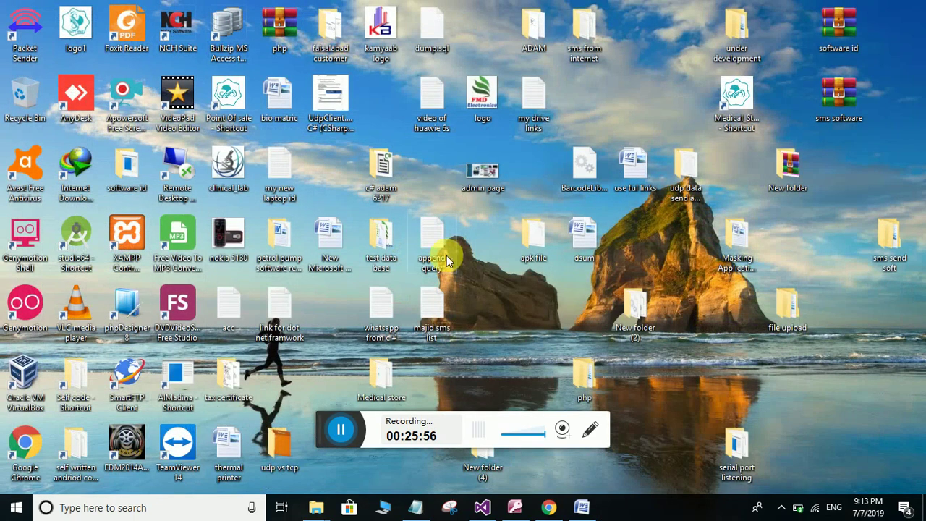